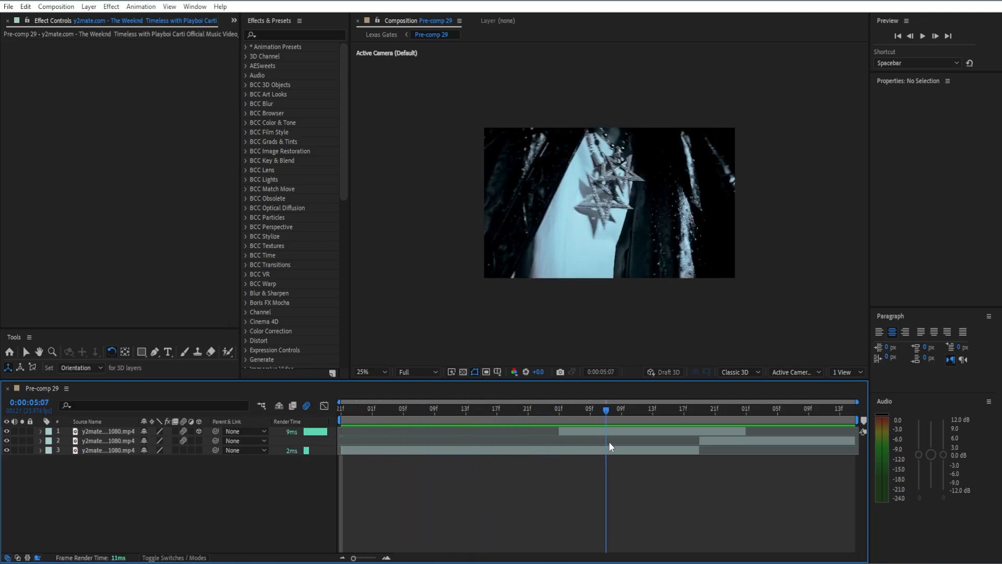
Step: Open the top video layer for rotoscoping with the Roto Brush tool and go to its first frame, 0:00:05:01
left_click(656, 432)
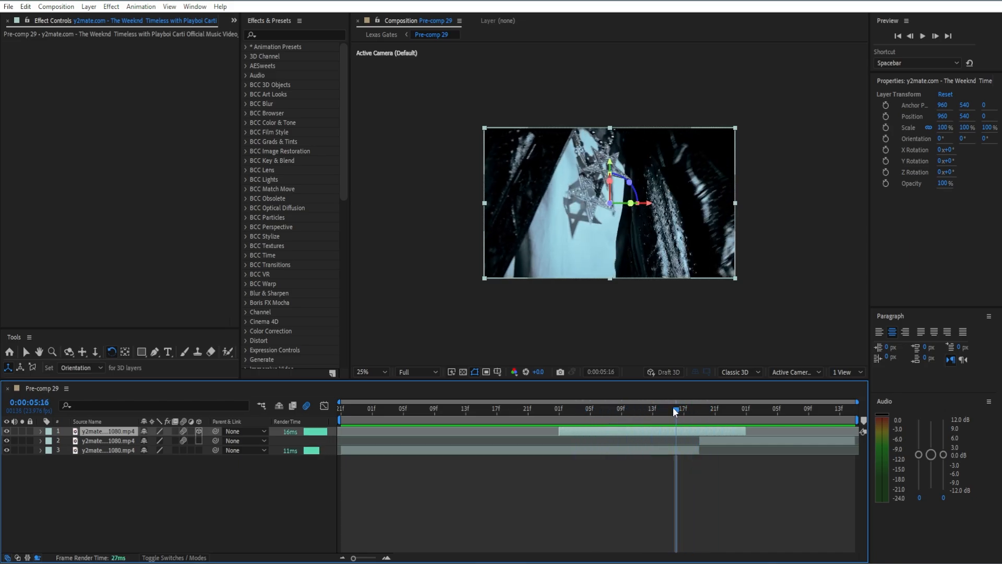
left_click(231, 351)
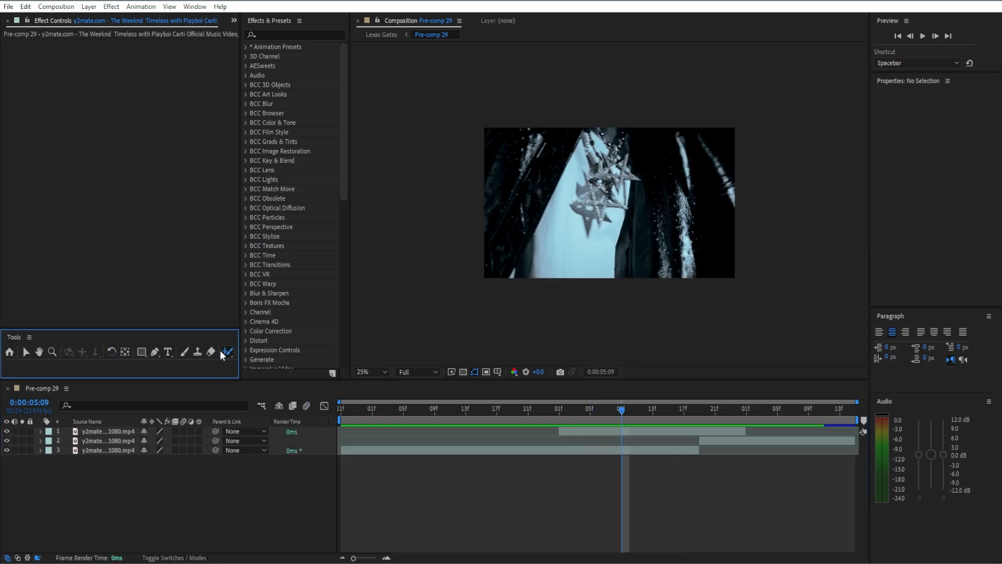
double_click(665, 430)
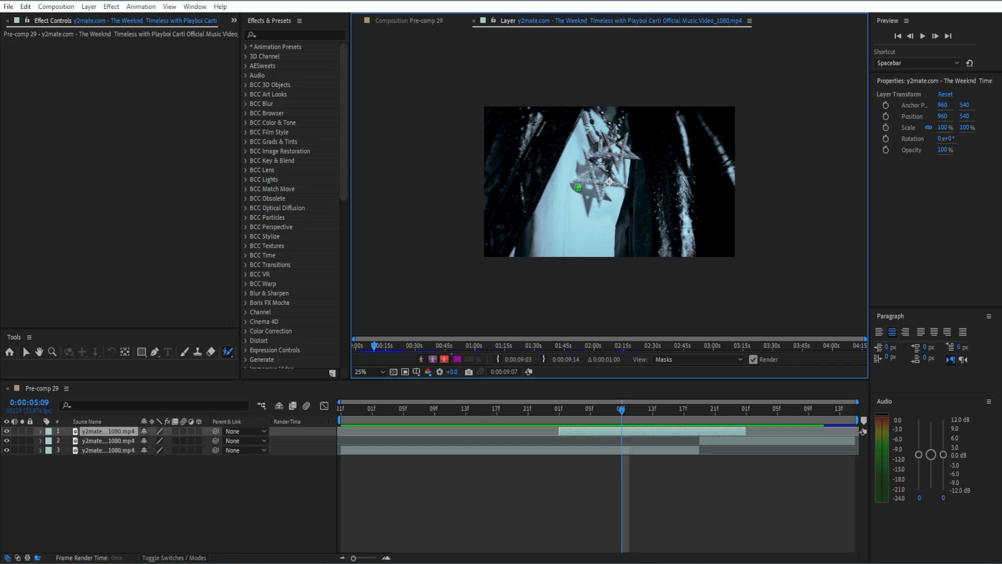
left_click_drag(622, 411, 559, 433)
Step: Brush over the two star pendants with foreground strokes to select them on frame 0:00:05:01
scroll(601, 194, "up", 2)
scroll(600, 194, "up", 2)
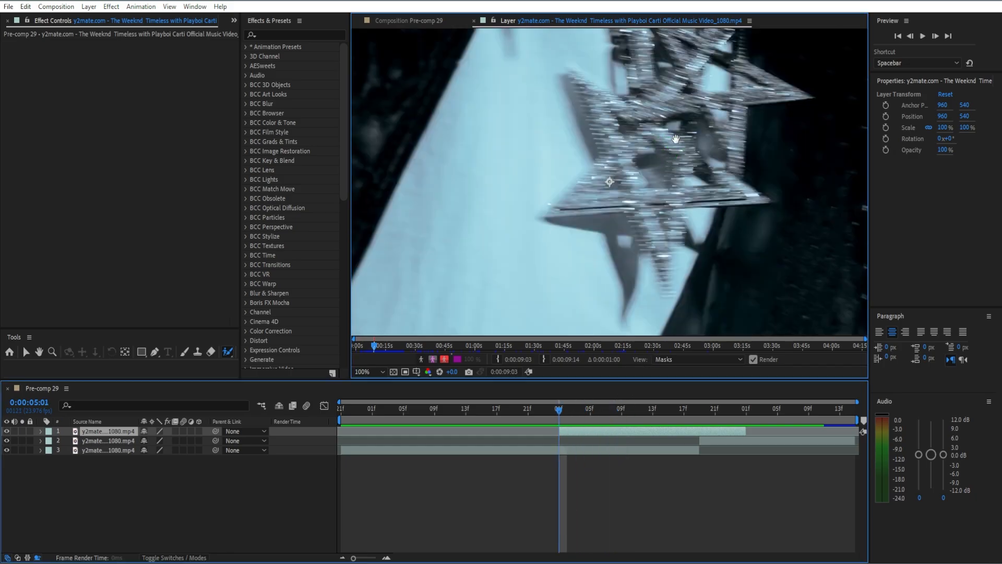
left_click_drag(613, 97, 623, 104)
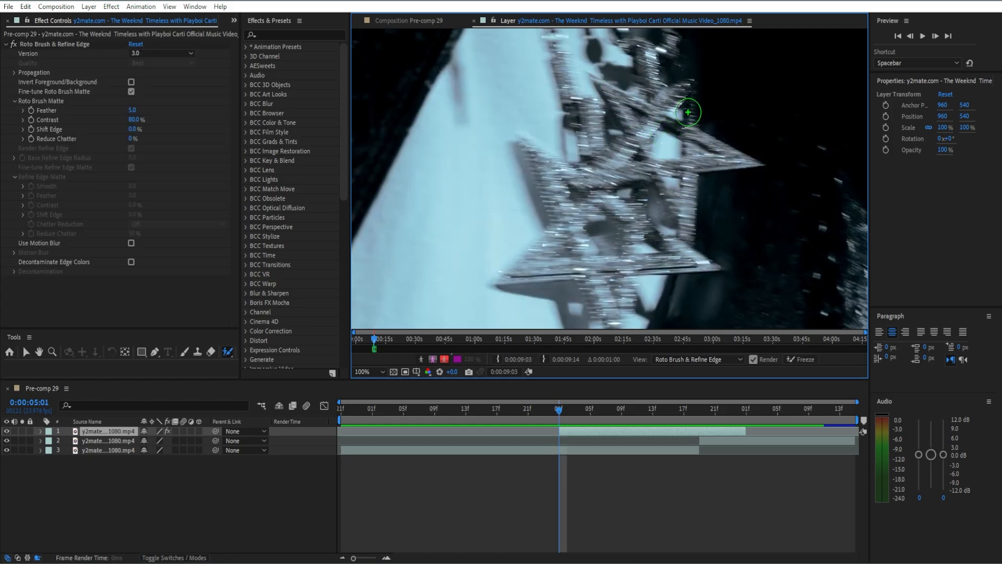
mouse_move(686, 90)
left_mouse_down()
mouse_move(660, 153)
mouse_move(761, 179)
left_mouse_up()
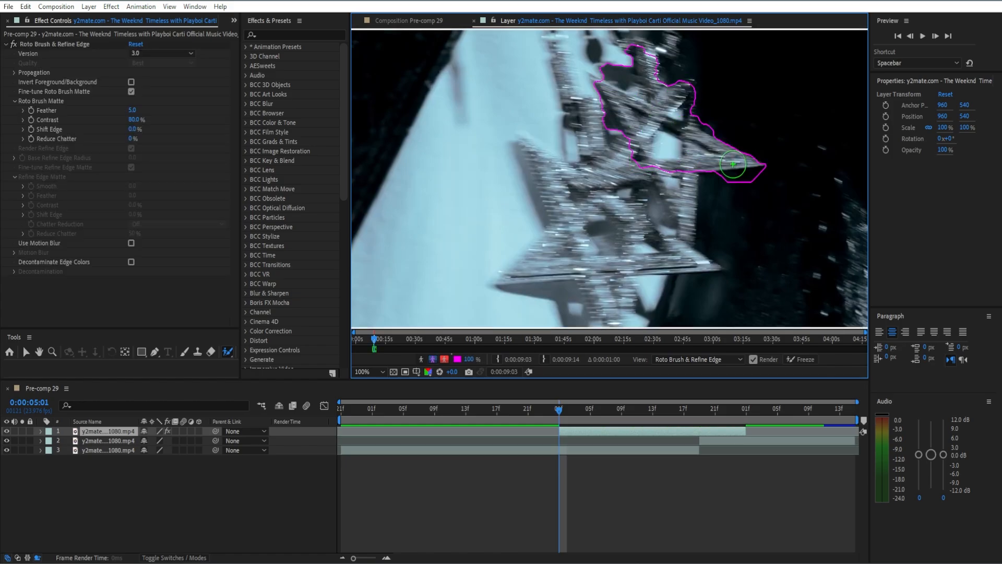
left_click_drag(712, 157, 635, 269)
left_click_drag(587, 186, 522, 253)
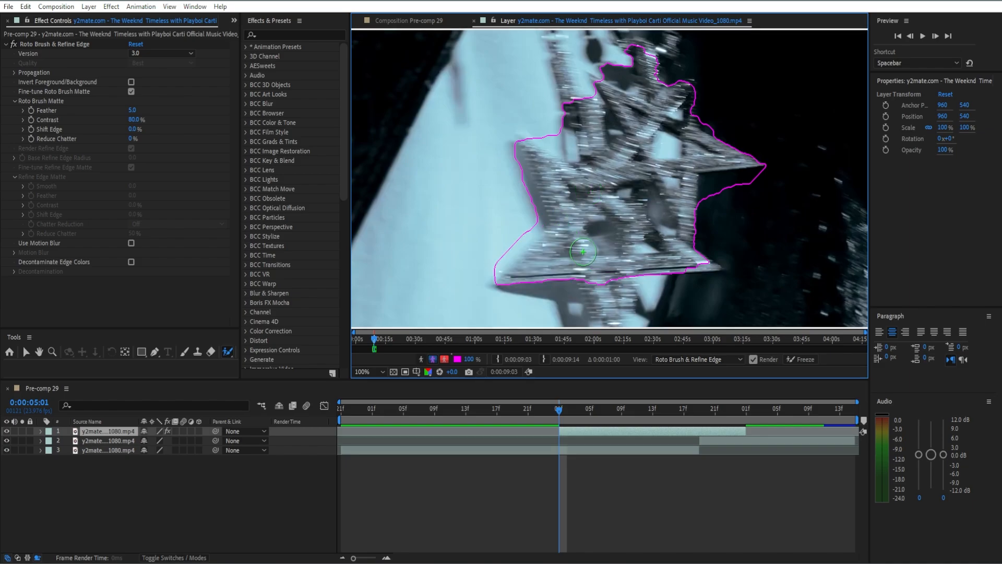
scroll(625, 261, "down", 2)
scroll(628, 244, "up", 2)
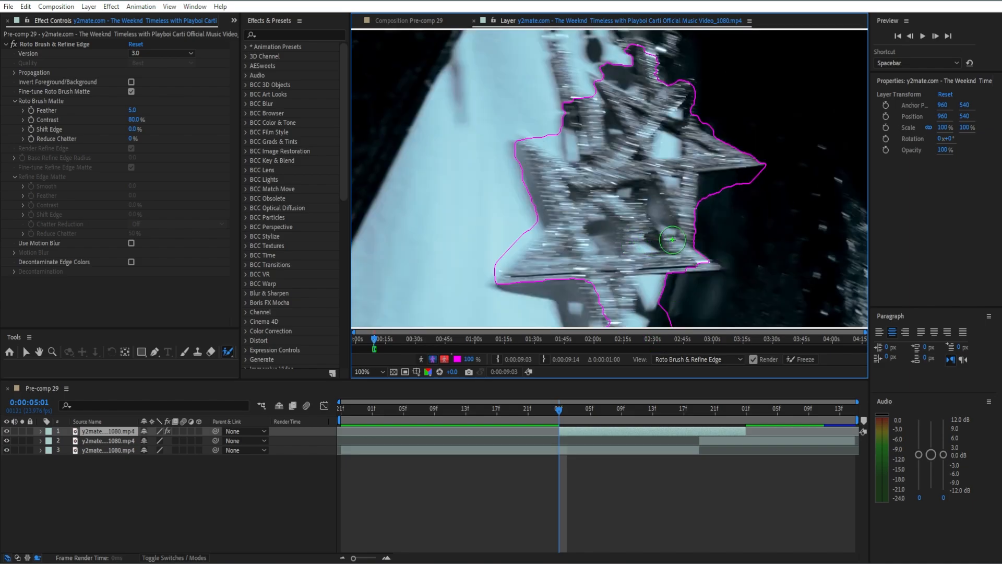
Step: Extend the Roto Brush selection down over the bottom point of the lower star
left_click_drag(672, 248, 647, 169)
left_click_drag(635, 234, 606, 133)
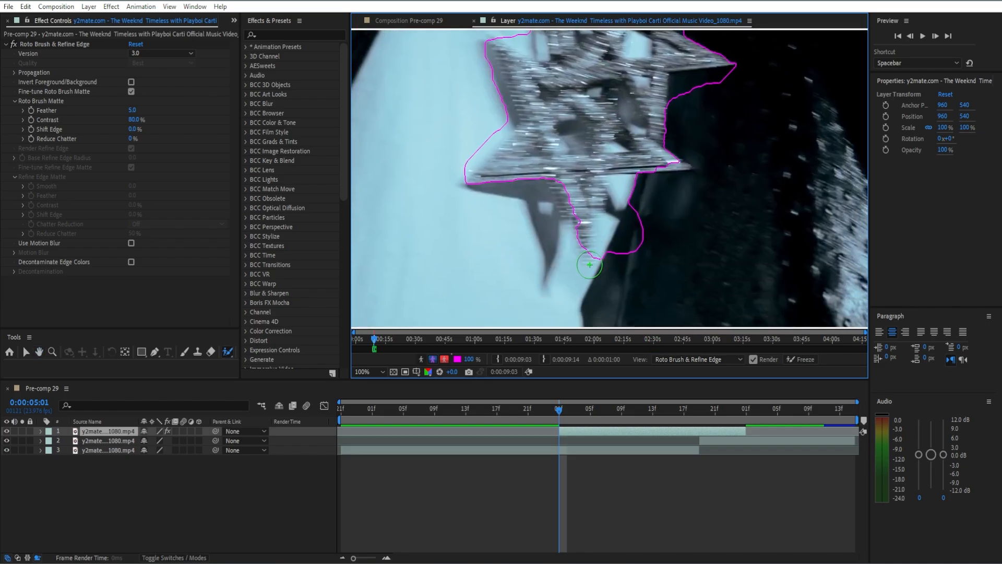
mouse_move(557, 173)
left_mouse_down()
mouse_move(567, 173)
mouse_move(550, 173)
left_mouse_up()
scroll(608, 238, "up", 2)
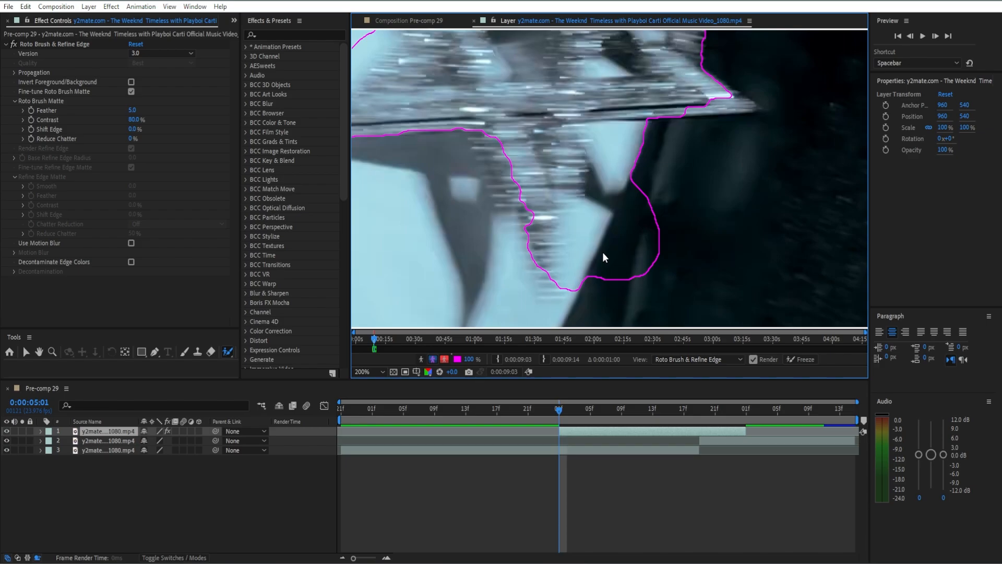
Step: Subtract the background and shadow around the pendants so the selection follows only the two stars' edges, including the lower star's bottom point
left_click_drag(604, 250, 630, 208)
left_click_drag(560, 185, 551, 266)
left_click_drag(563, 208, 626, 230)
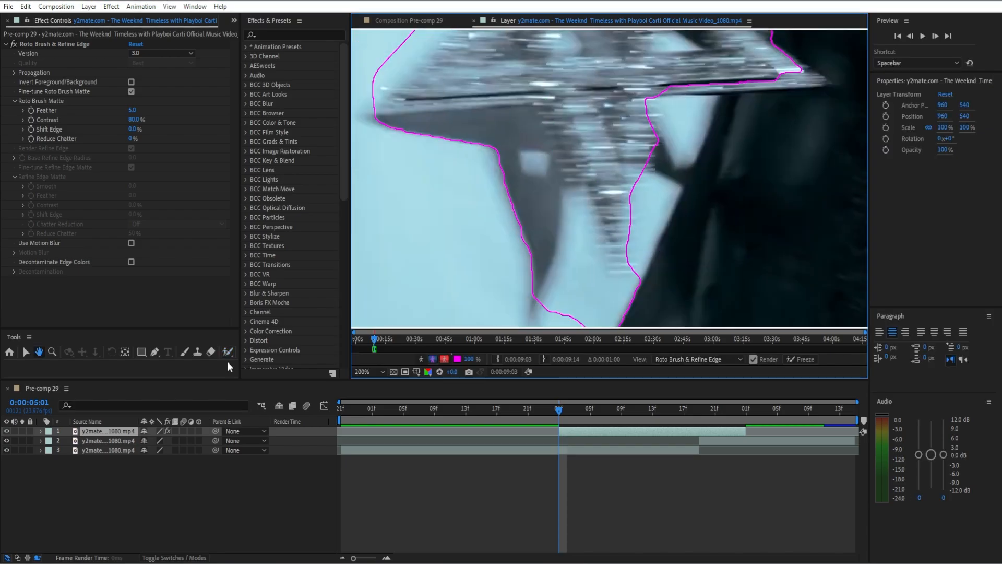
left_click_drag(635, 193, 586, 298)
mouse_move(678, 141)
left_mouse_down()
mouse_move(606, 148)
mouse_move(679, 313)
mouse_move(665, 313)
left_mouse_up()
mouse_move(611, 131)
left_mouse_down()
mouse_move(594, 151)
mouse_move(673, 220)
left_mouse_up()
left_click_drag(549, 213, 518, 195)
scroll(661, 183, "down", 1)
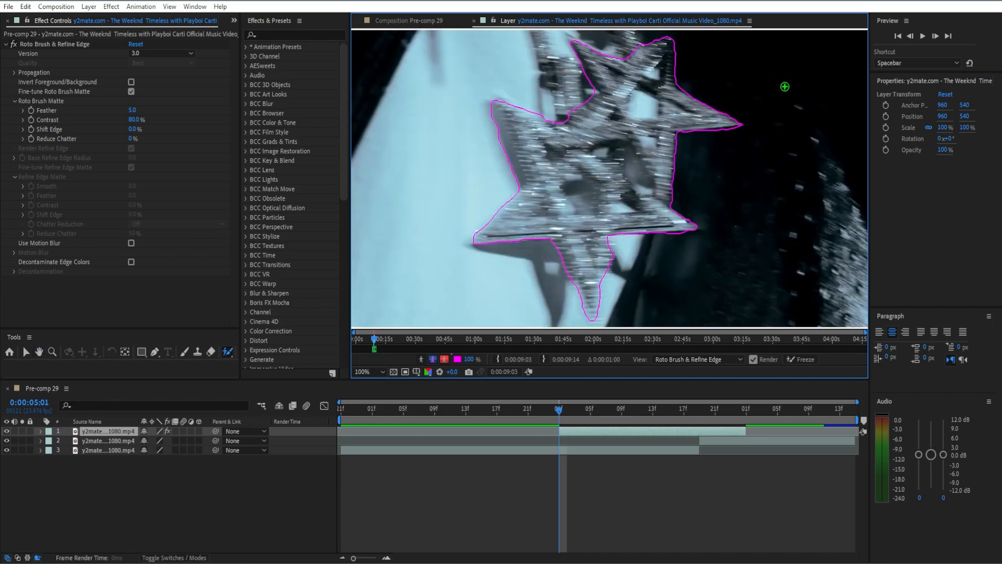
Step: Advance to frame 0:00:05:03 and fill the notch in the selection along the lower star's upper-left edge
left_click(939, 38)
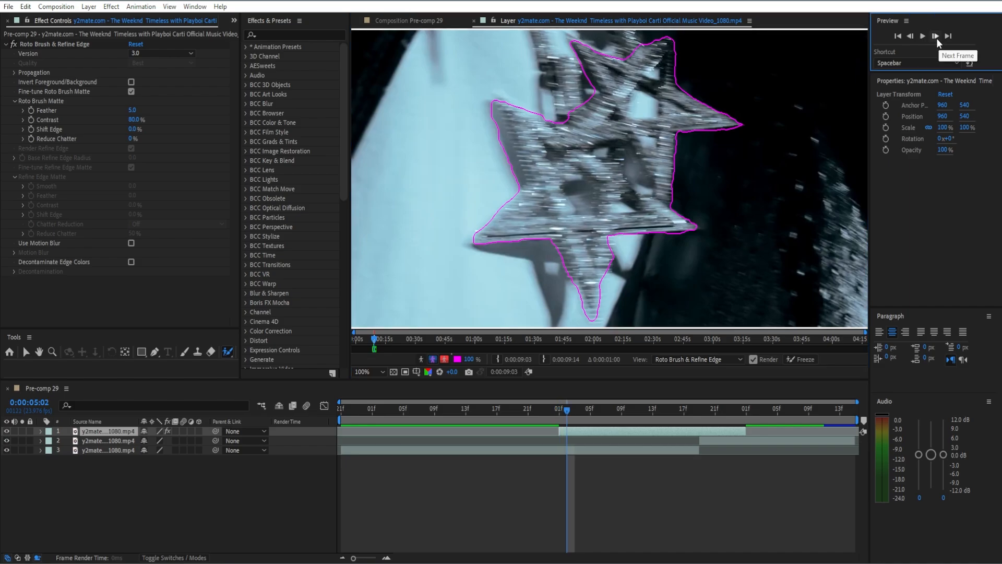
left_click(937, 38)
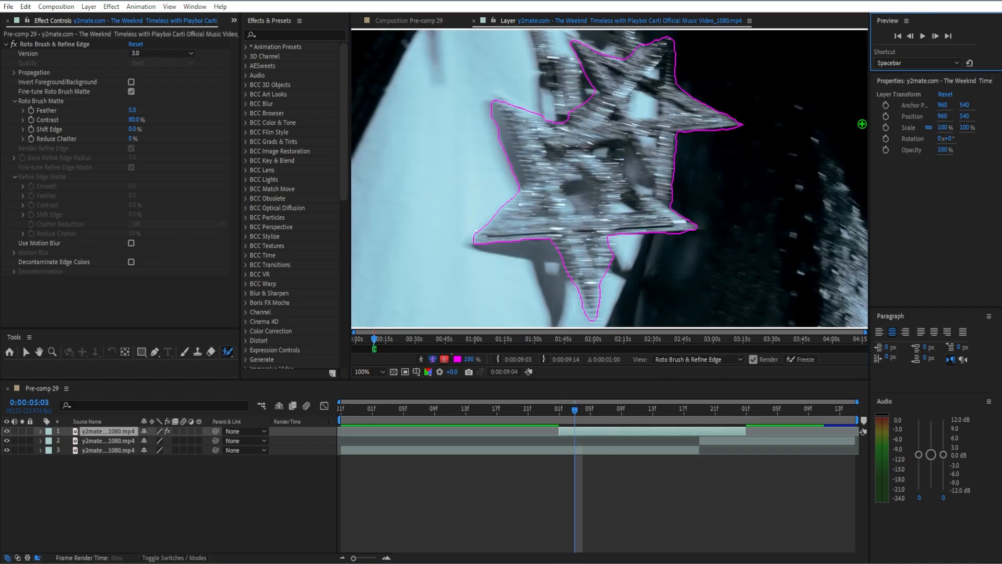
scroll(535, 172, "up", 1)
mouse_move(535, 172)
left_mouse_down()
mouse_move(683, 137)
mouse_move(522, 92)
mouse_move(464, 222)
mouse_move(563, 221)
mouse_move(618, 205)
left_mouse_up()
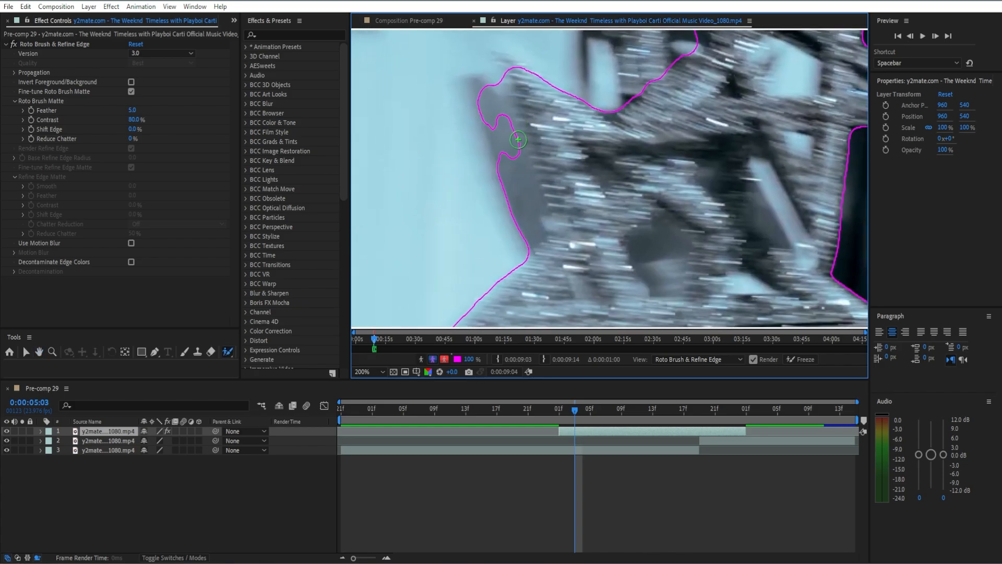
left_click_drag(505, 120, 524, 169)
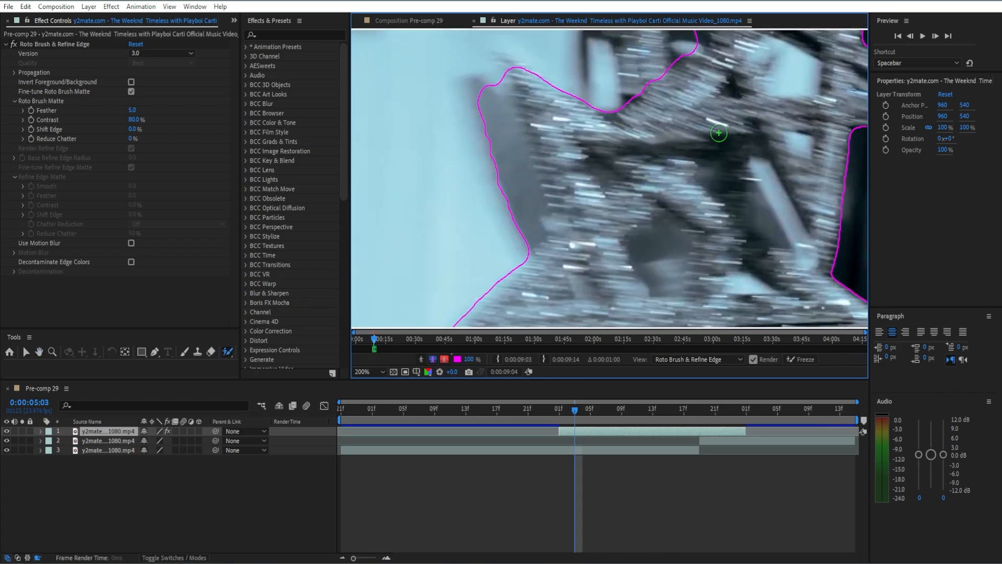
Step: Step through frames 0:00:05:02 to 0:00:05:05 to check how the selection follows the stars
scroll(859, 64, "down", 3)
left_click(911, 37)
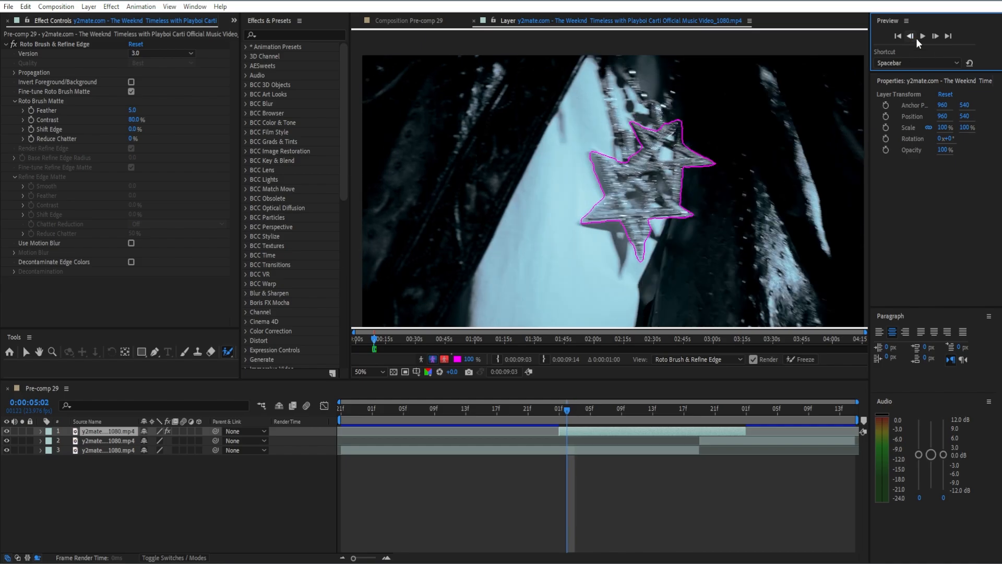
left_click(936, 35)
left_click(937, 36)
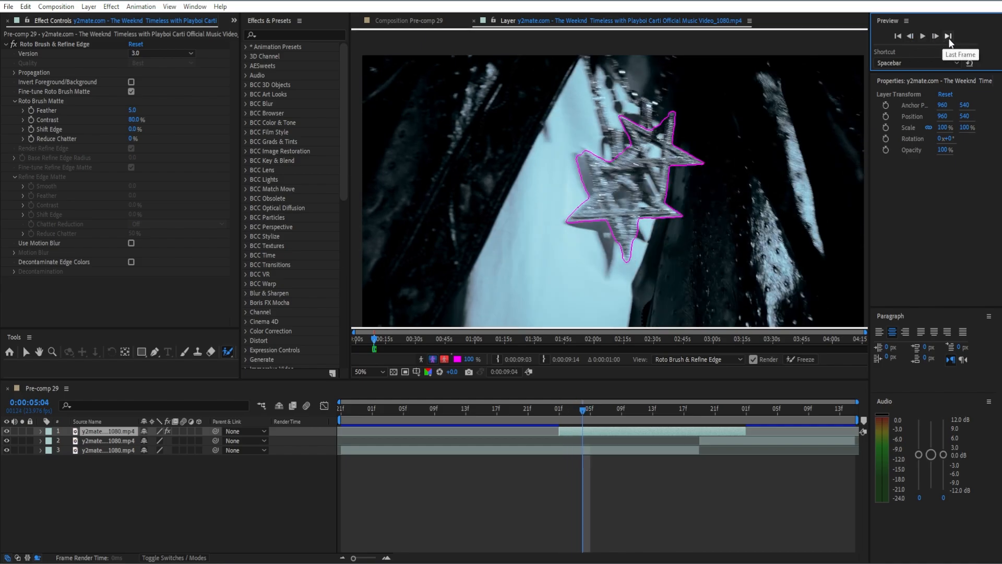
left_click(935, 36)
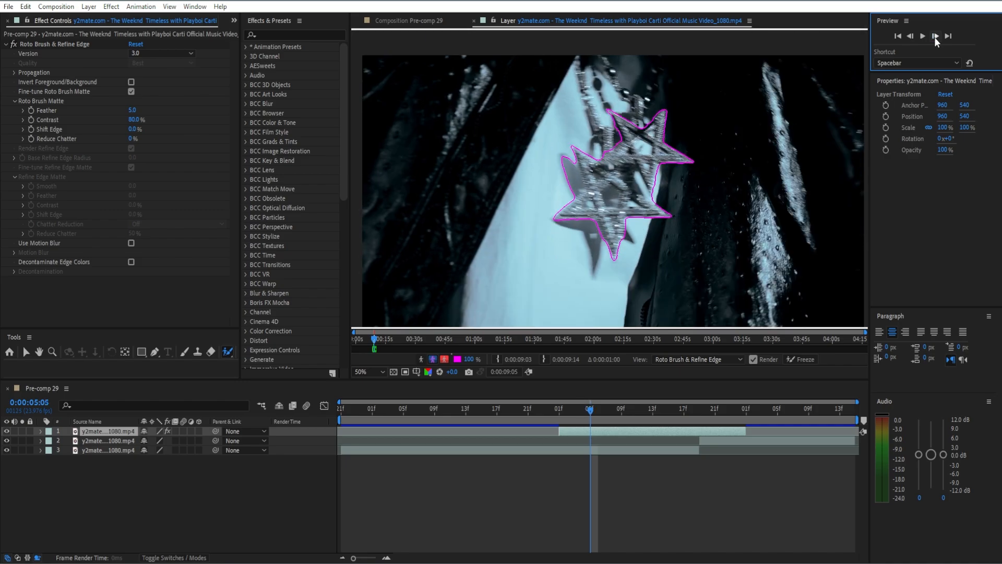
left_click(911, 36)
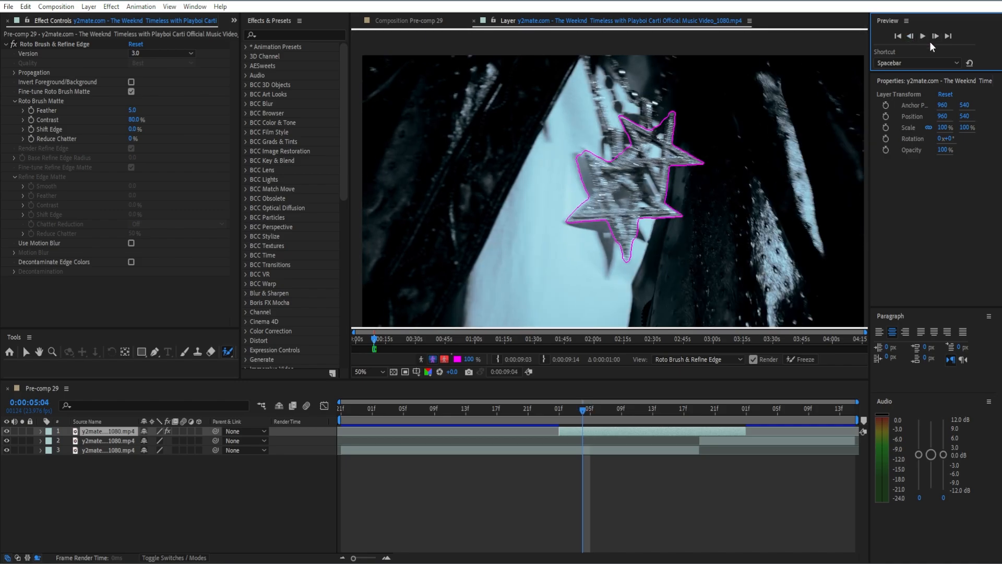
left_click(935, 36)
Step: On frame 0:00:05:05, subtract the shadow beside the lower star and brush the star's left edge back into the selection
scroll(532, 115, "up", 4)
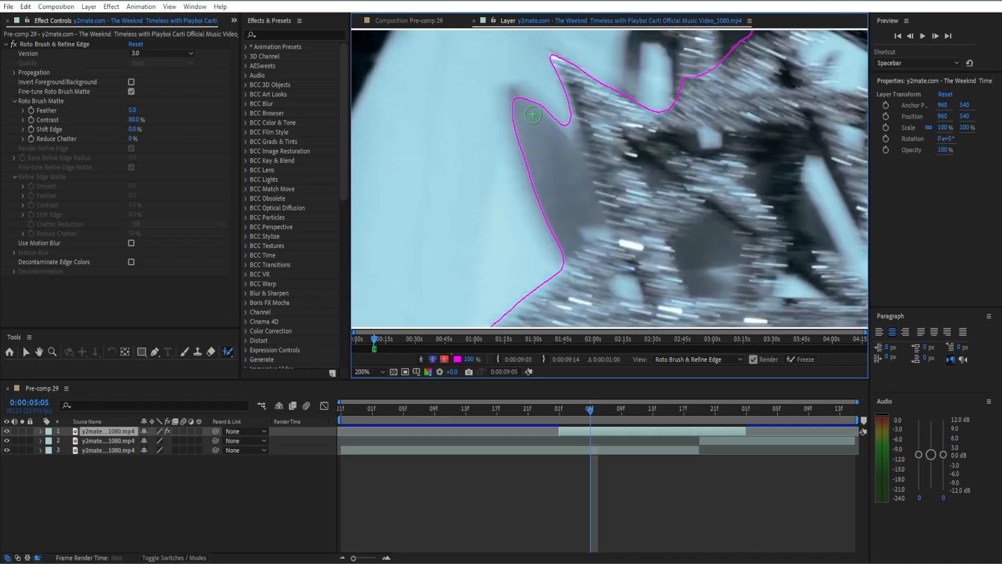
left_click_drag(526, 105, 531, 141)
left_click_drag(587, 123, 628, 208)
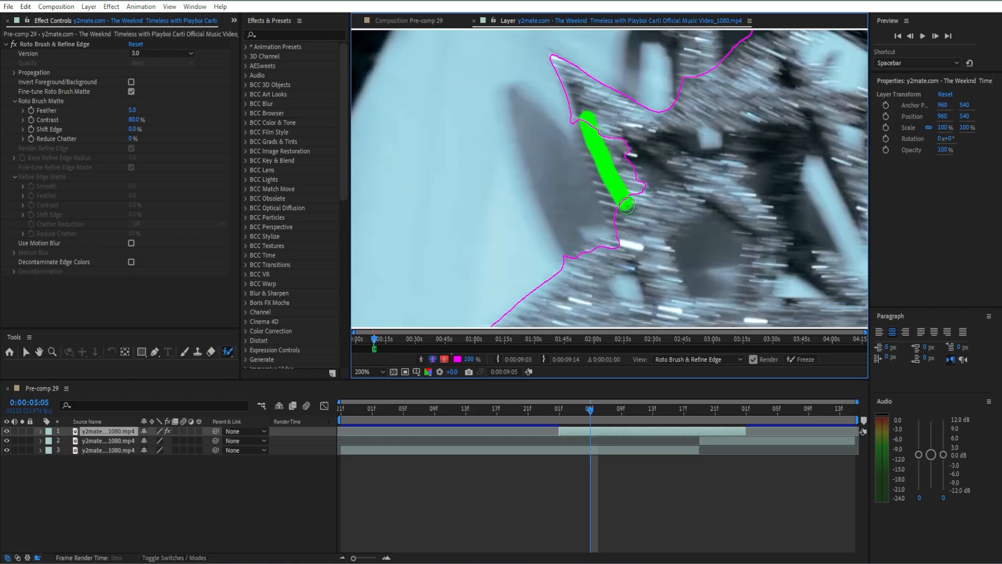
left_click_drag(560, 116, 565, 214)
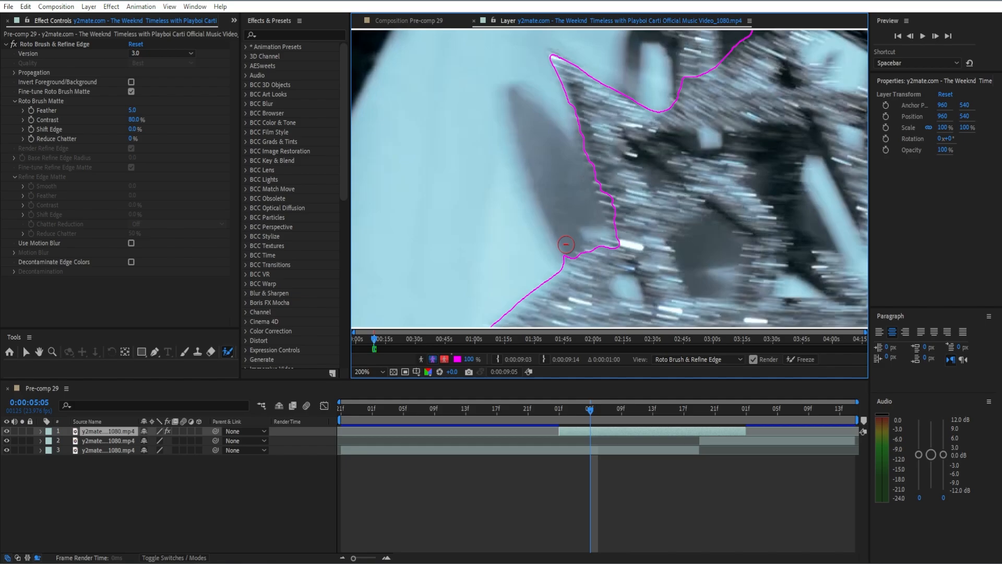
mouse_move(583, 262)
left_mouse_down()
mouse_move(627, 245)
mouse_move(601, 203)
left_mouse_up()
left_click_drag(564, 253, 566, 248)
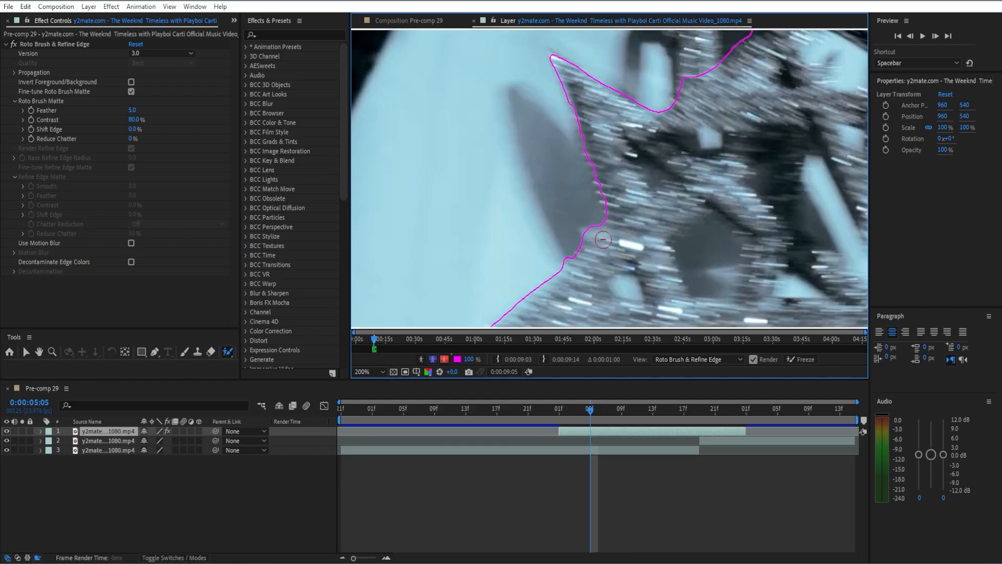
Step: Go back to frame 0:00:05:04 and try to subtract the shadow along the lower star's left edge
left_click(909, 36)
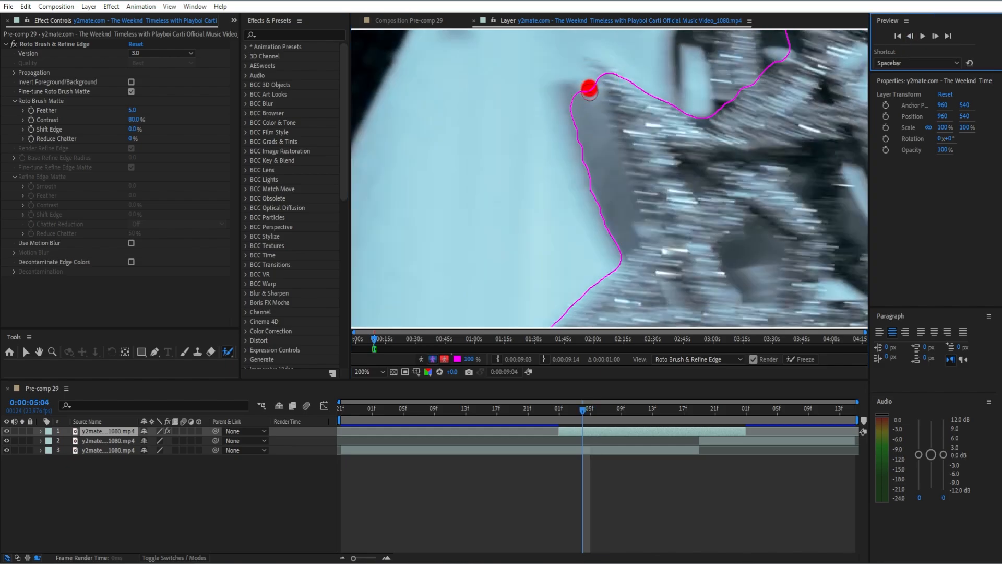
mouse_move(590, 93)
left_mouse_down()
mouse_move(591, 160)
mouse_move(623, 228)
left_mouse_up()
key("ctrl+z")
left_click_drag(585, 88, 644, 283)
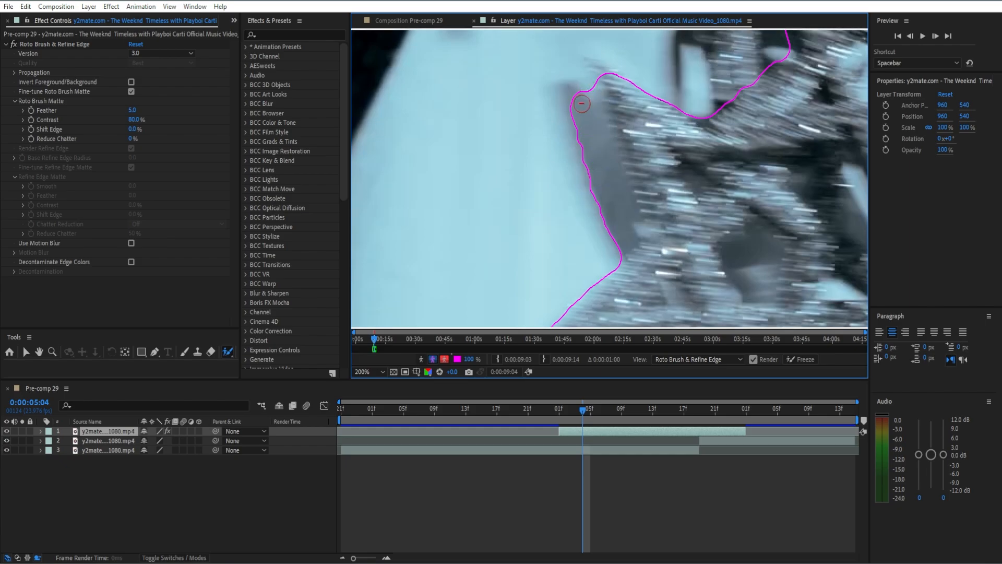
mouse_move(577, 97)
left_mouse_down()
mouse_move(602, 151)
mouse_move(581, 82)
left_mouse_up()
left_click_drag(590, 217, 674, 176)
key("comma")
left_click_drag(602, 189, 605, 155)
Step: Compare the selection outline across frames 0:00:05:02 to 0:00:05:05
left_click(911, 38)
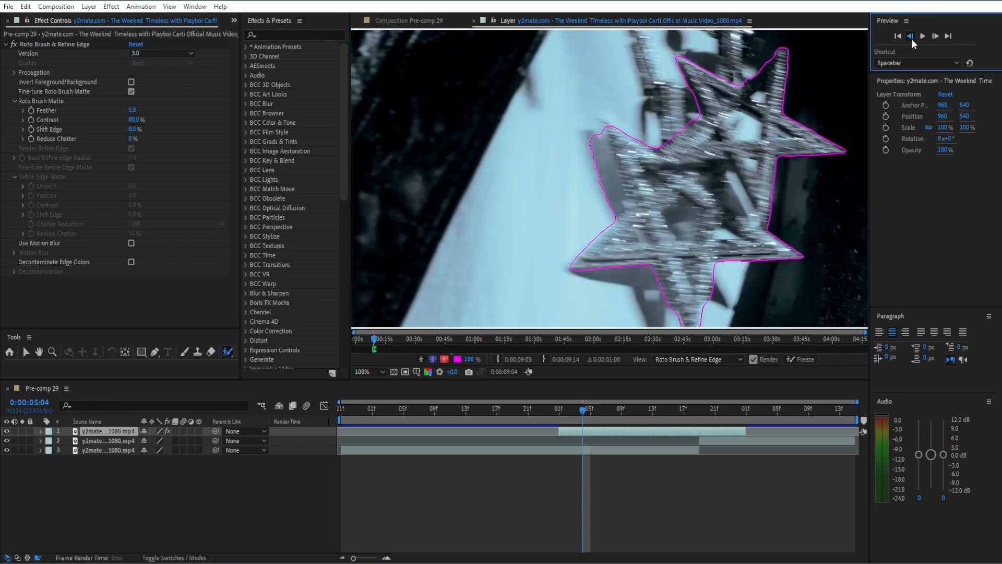
left_click(911, 39)
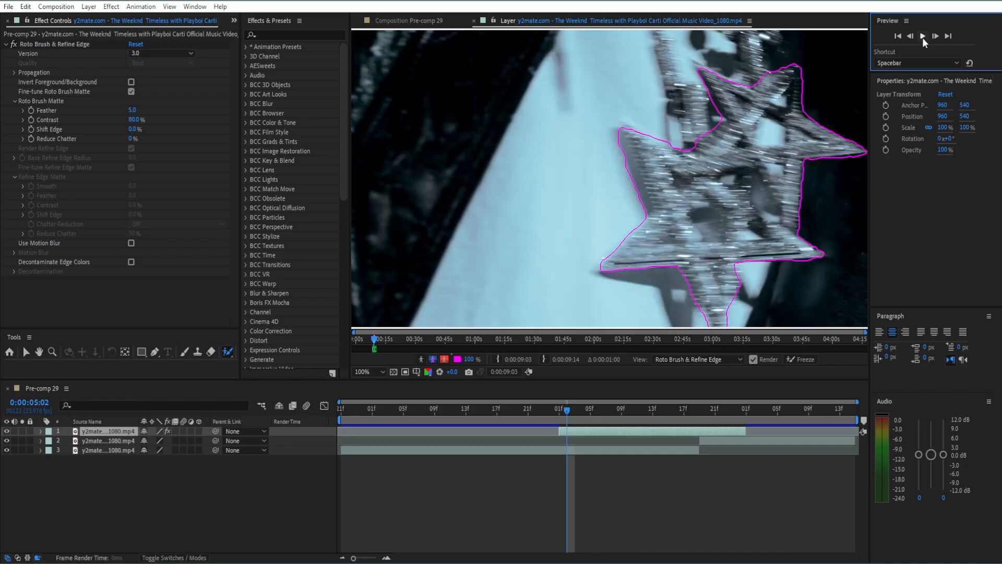
left_click(935, 35)
left_click(935, 34)
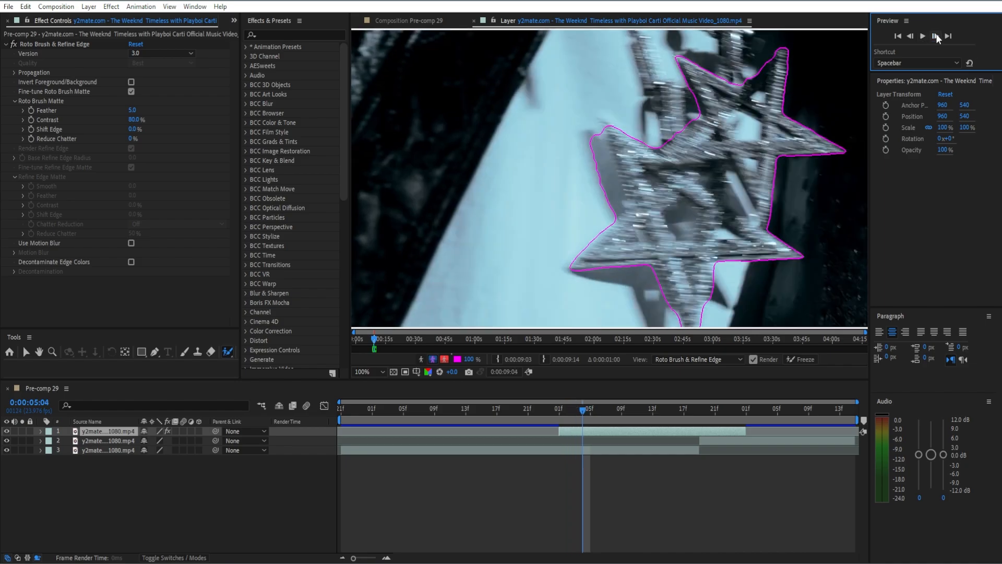
left_click(936, 35)
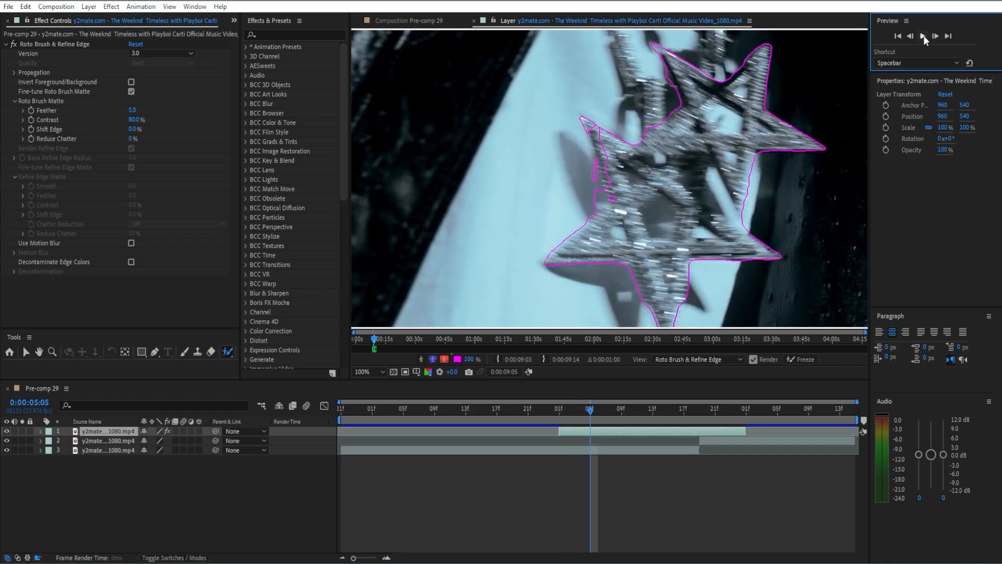
left_click(914, 37)
left_click(932, 38)
Step: On frame 0:00:05:05, close the hole and gap in the selection at the lower end of the lower star's left edge
scroll(595, 196, "up", 2)
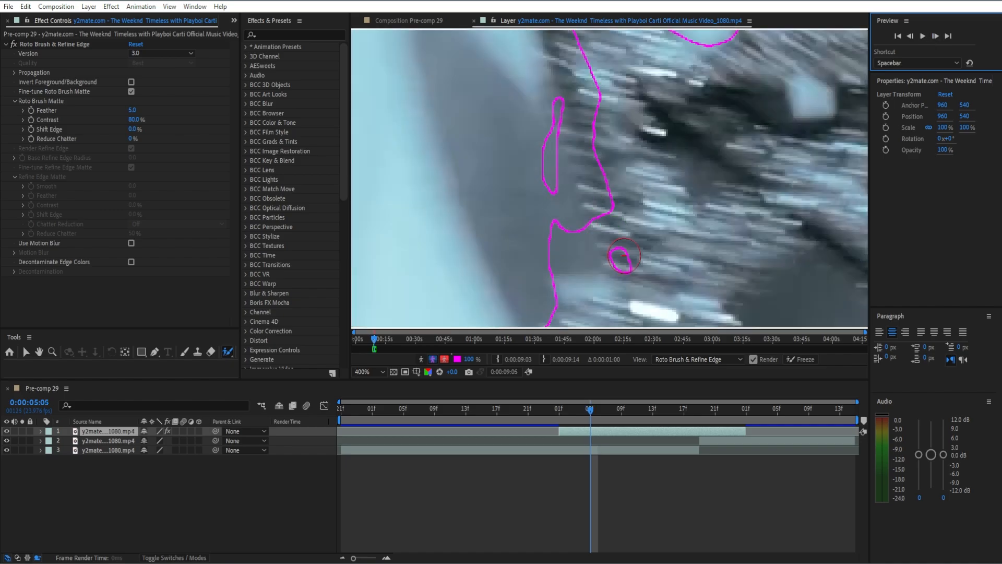
left_click_drag(618, 293, 623, 254)
scroll(624, 253, "down", 1)
left_click_drag(625, 213, 589, 272)
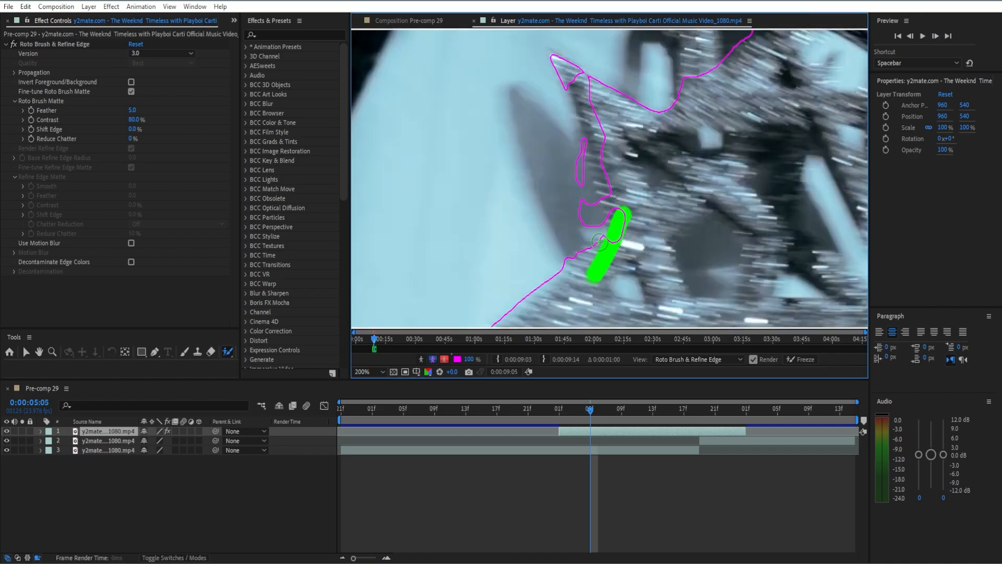
left_click_drag(617, 213, 596, 236)
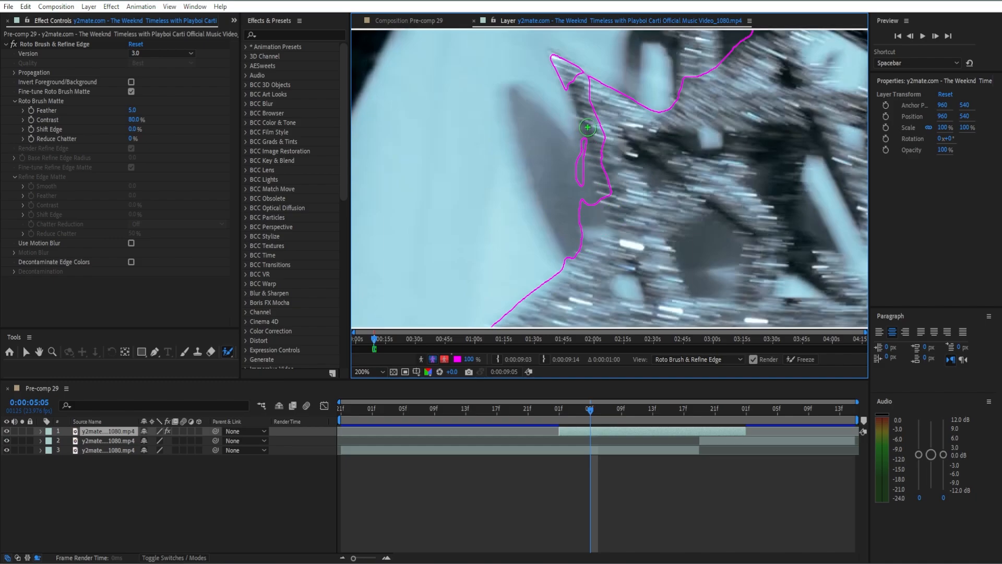
Step: On frame 0:00:05:05, fill the hole in the selection below the lower star's upper-left tip and straighten the outline along that edge
mouse_move(575, 73)
left_mouse_down()
mouse_move(601, 97)
mouse_move(576, 84)
mouse_move(618, 158)
left_mouse_up()
left_click_drag(583, 137, 574, 236)
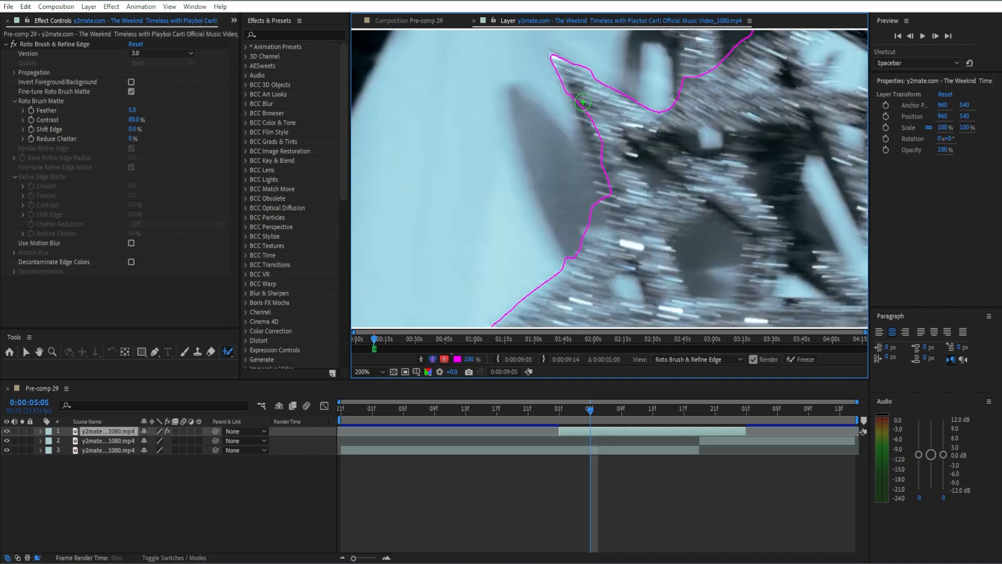
left_click_drag(580, 100, 608, 197)
mouse_move(580, 109)
left_mouse_down()
mouse_move(569, 88)
mouse_move(589, 123)
left_mouse_up()
Step: Refine the selection outline around the inner corner between the lower star's upper-left and left points, removing the shadow beside it
left_click_drag(593, 203, 595, 241)
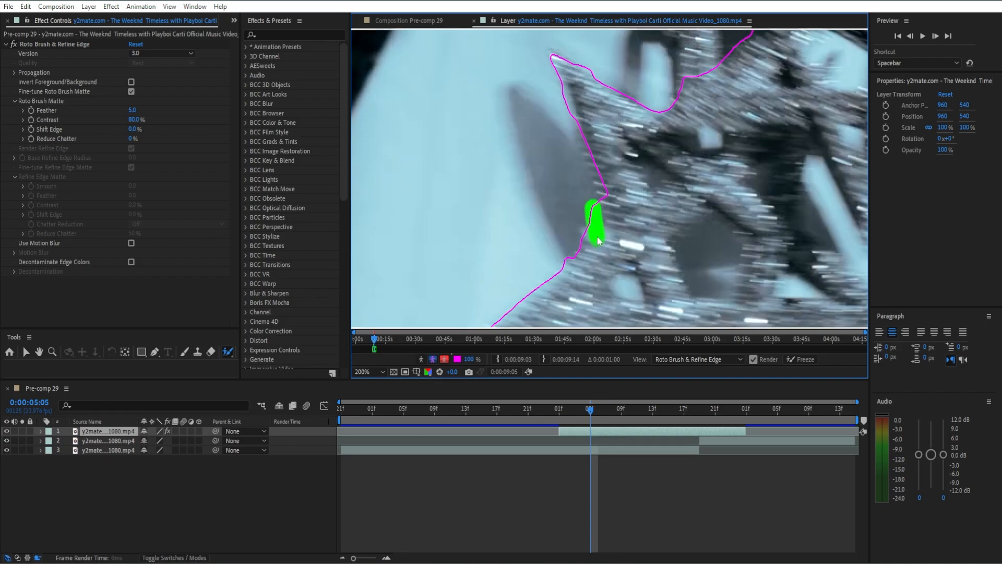
mouse_move(592, 187)
left_mouse_down()
mouse_move(596, 232)
mouse_move(575, 244)
left_mouse_up()
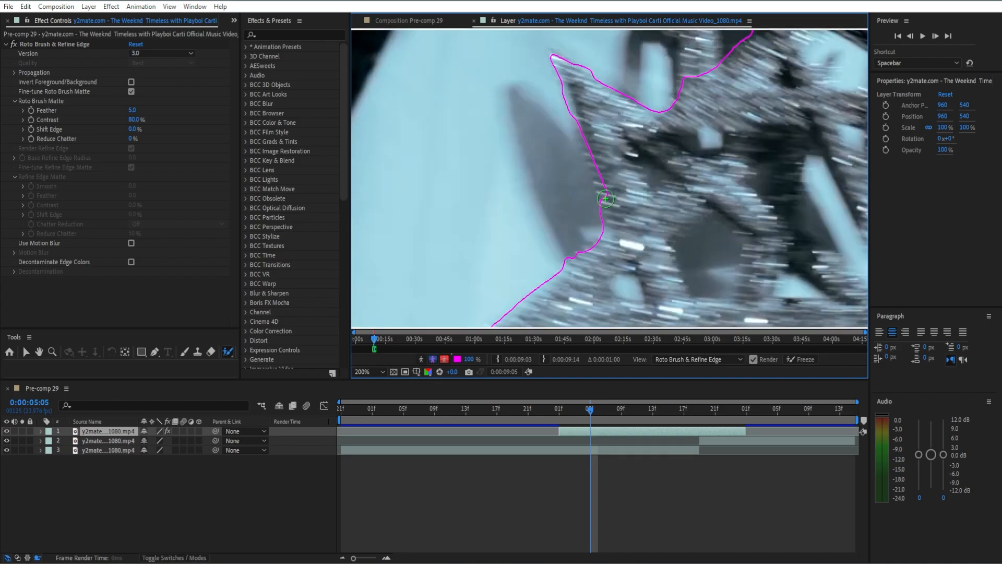
left_click_drag(587, 125, 612, 211)
left_click_drag(576, 111, 587, 145)
scroll(606, 251, "down", 1)
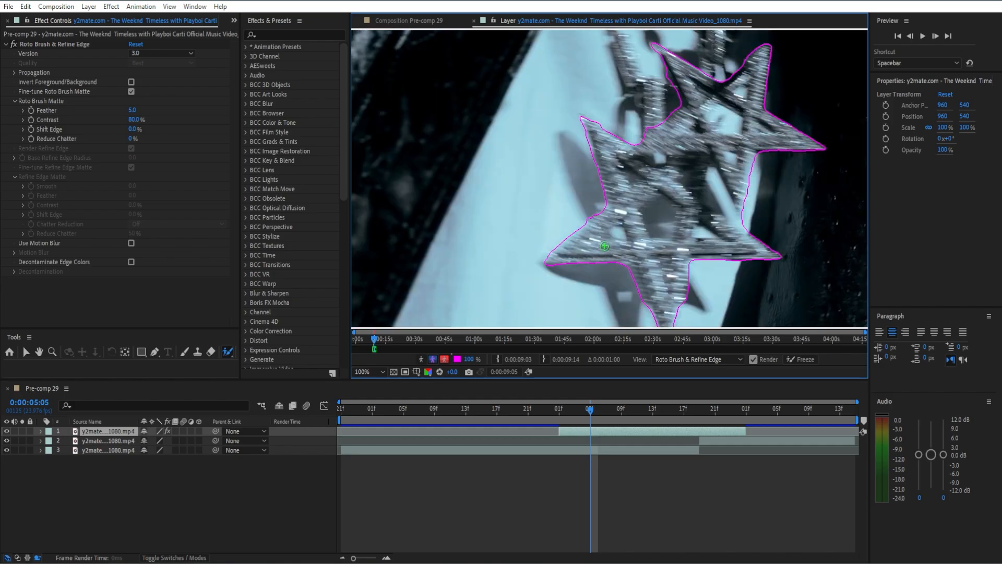
Step: Smooth the small bump in the selection outline where the lower star's left point meets the inner corner
scroll(609, 225, "up", 4)
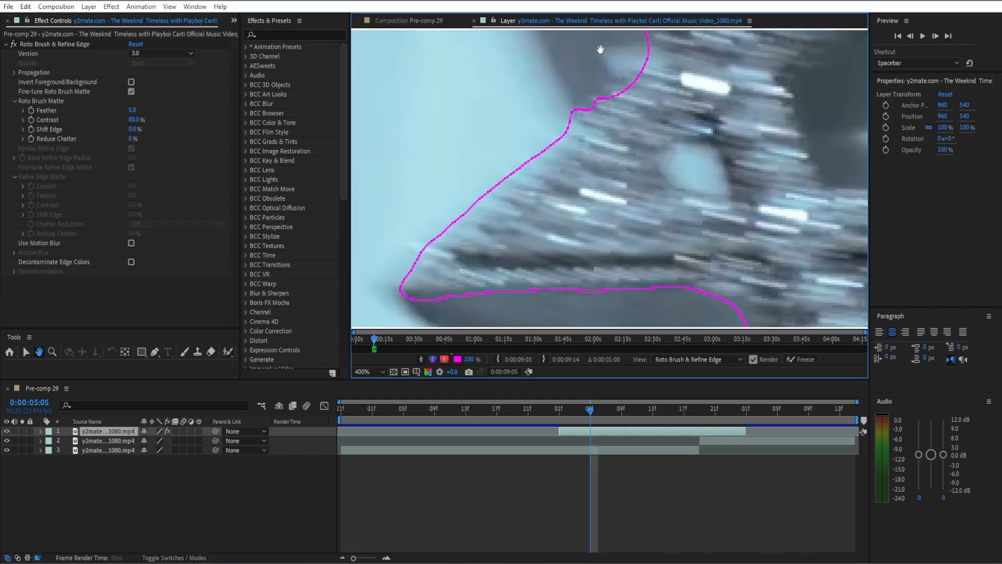
left_click_drag(592, 128, 650, 88)
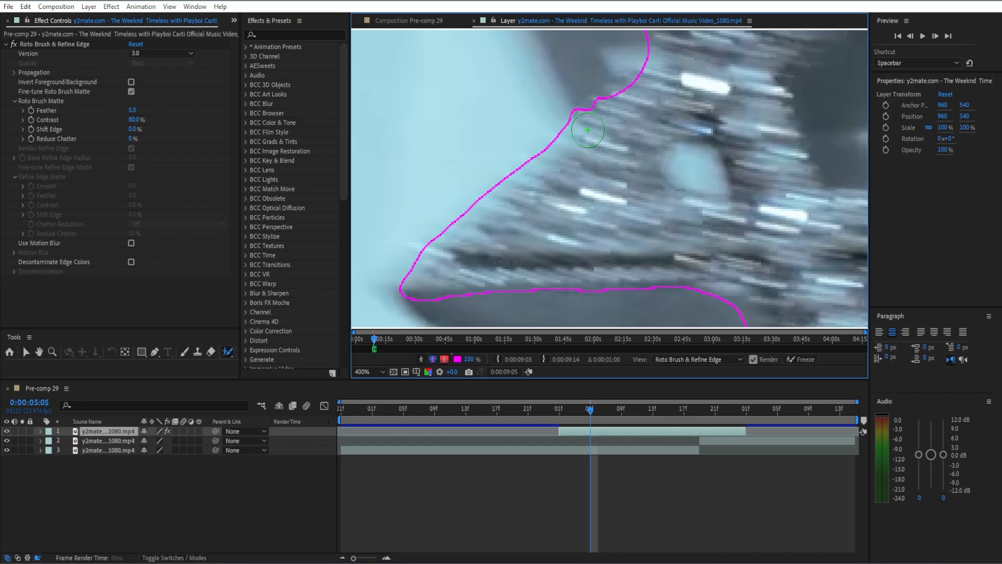
left_click_drag(591, 128, 655, 83)
scroll(636, 123, "down", 1)
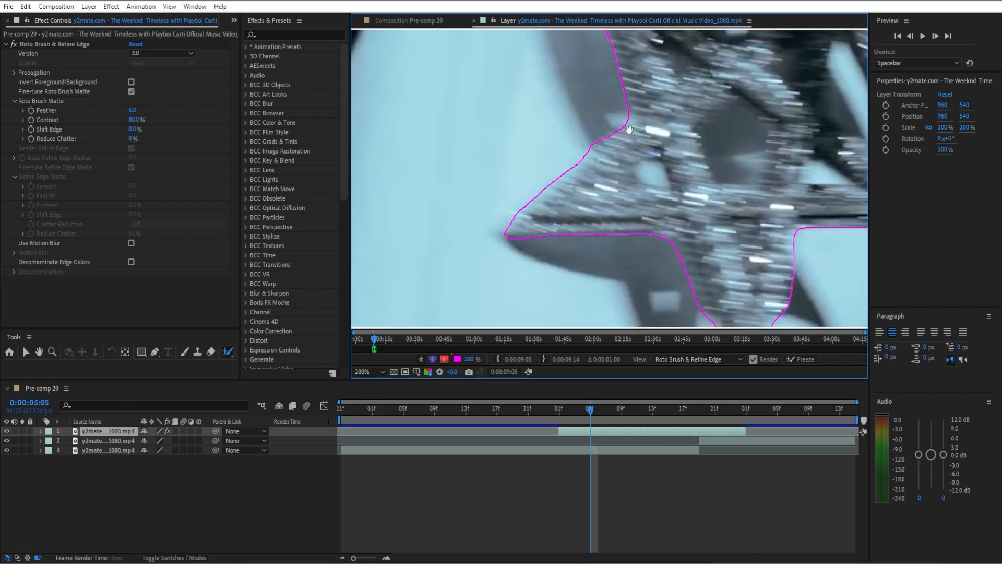
scroll(629, 129, "up", 2)
key("space")
scroll(581, 188, "up", 2)
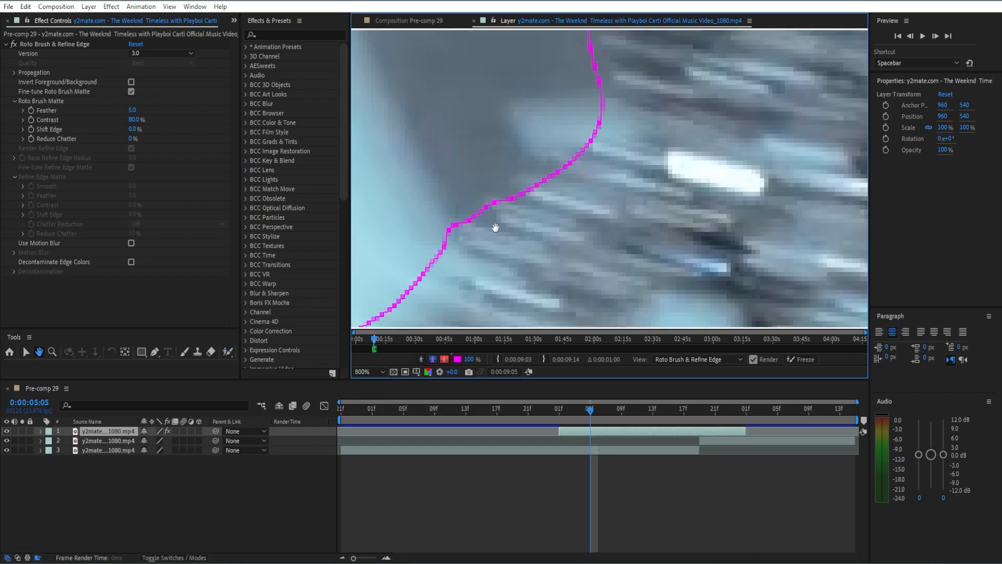
scroll(687, 97, "down", 3)
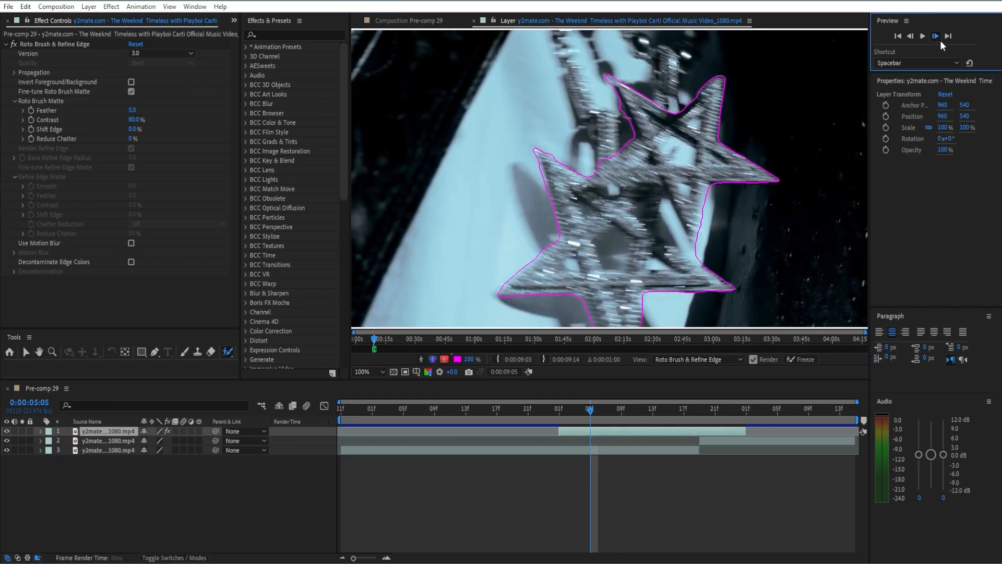
Step: Propagate the star selection frame by frame from 0:00:05:05 to 0:00:05:10
left_click(940, 39)
scroll(641, 197, "down", 2)
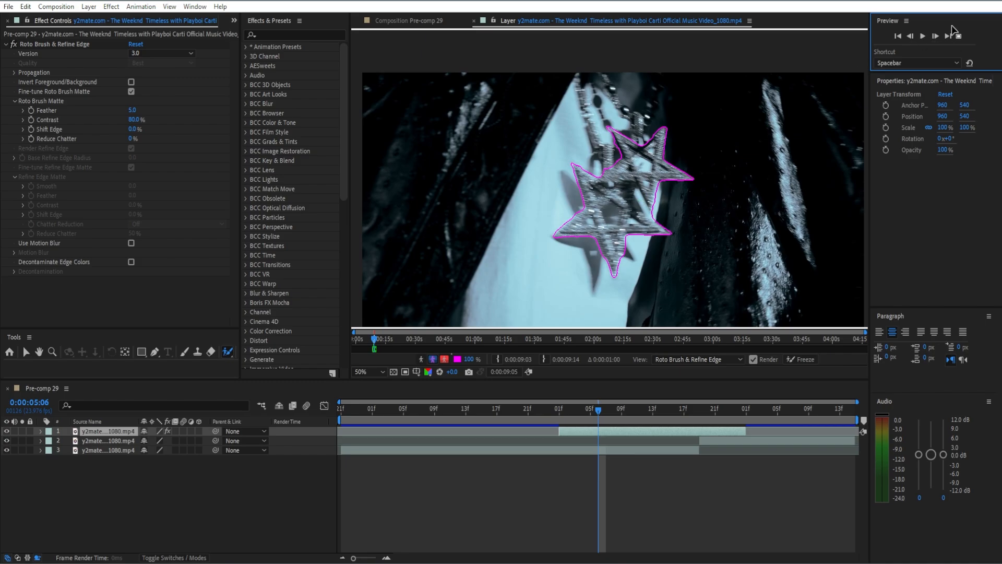
left_click(937, 37)
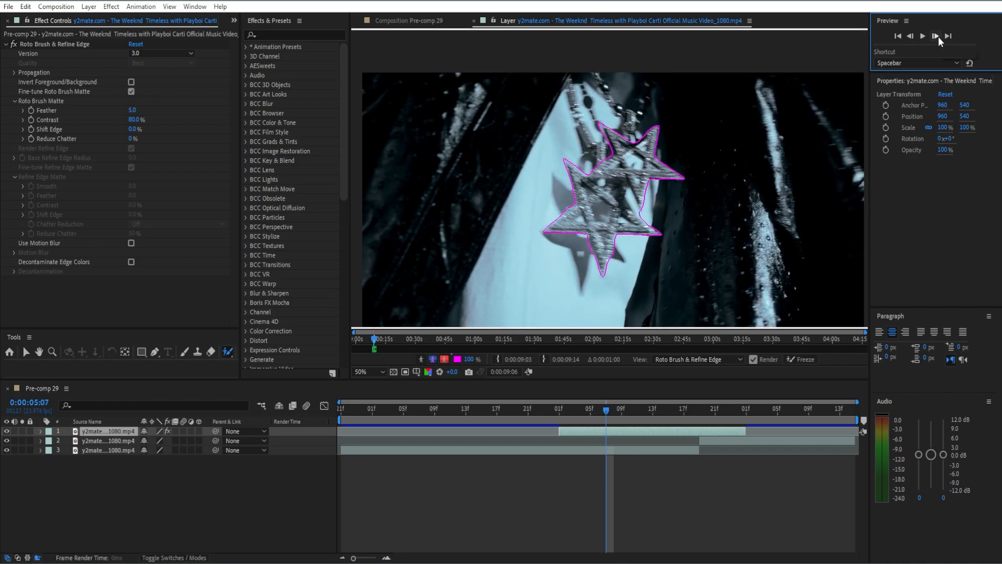
left_click(938, 37)
left_click(938, 36)
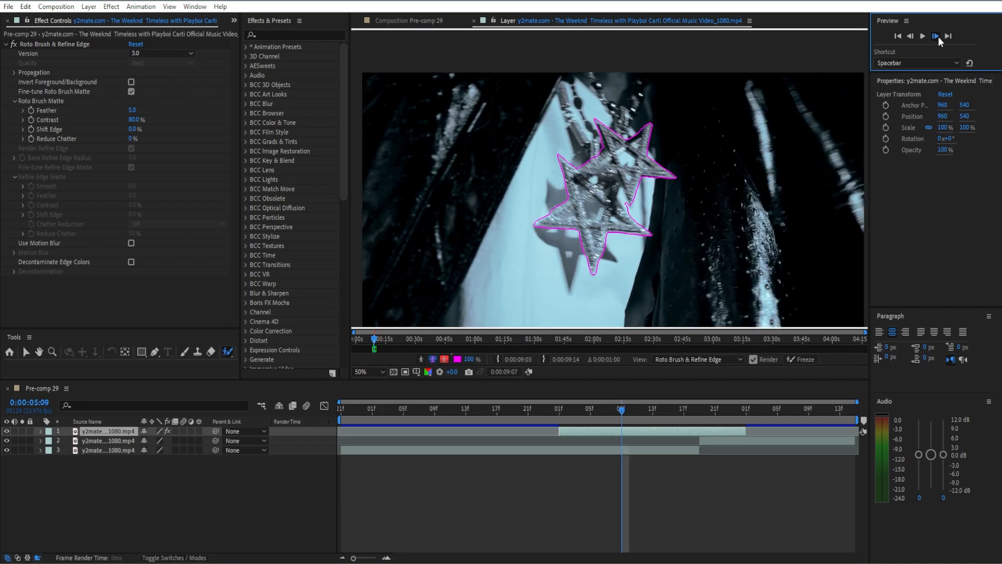
left_click(938, 36)
scroll(606, 214, "up", 4)
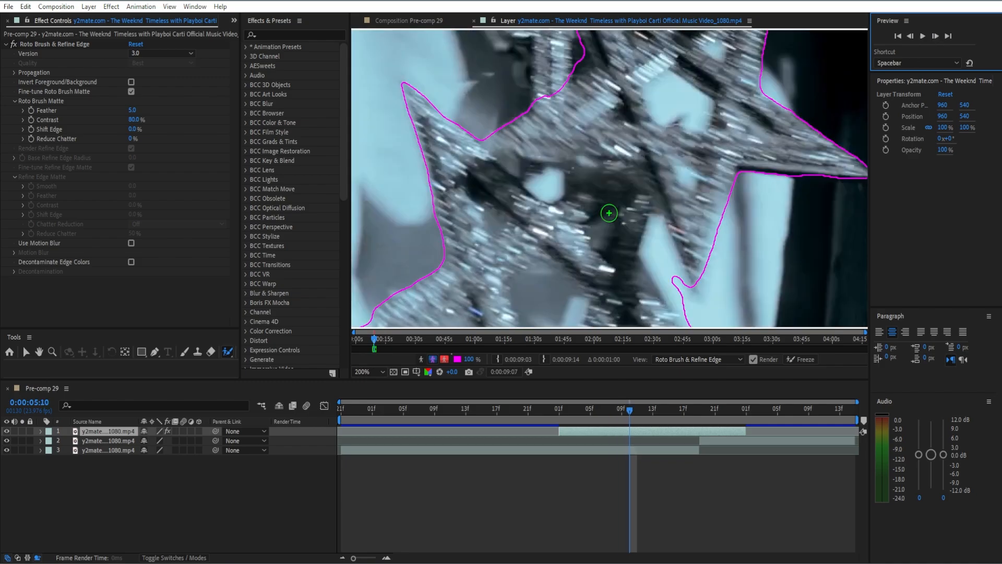
Step: Compare the selection outline between the two stars' right-hand points across frames 0:00:05:07 to 0:00:05:10
left_click(914, 40)
left_click(914, 39)
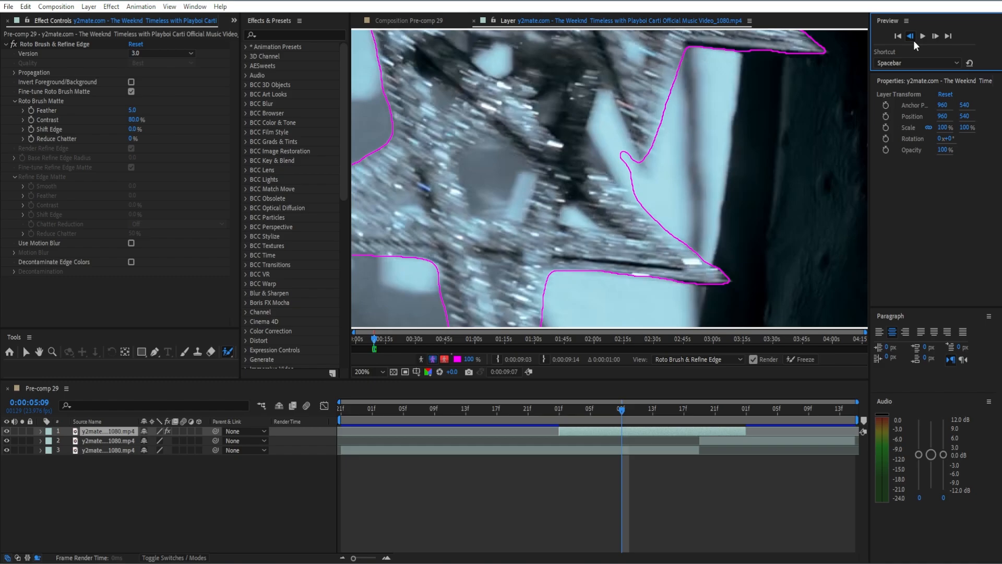
left_click(913, 40)
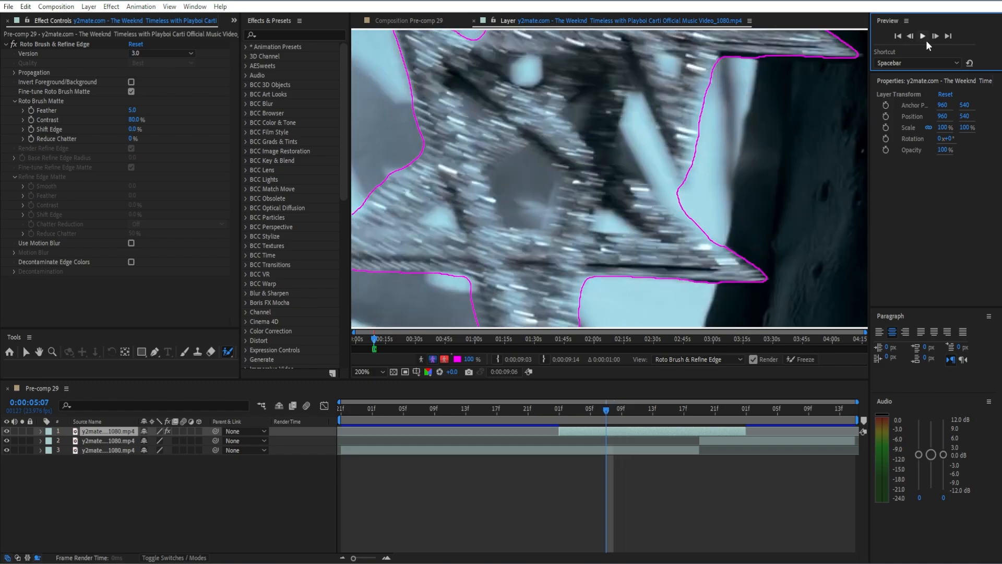
left_click(932, 37)
left_click(932, 38)
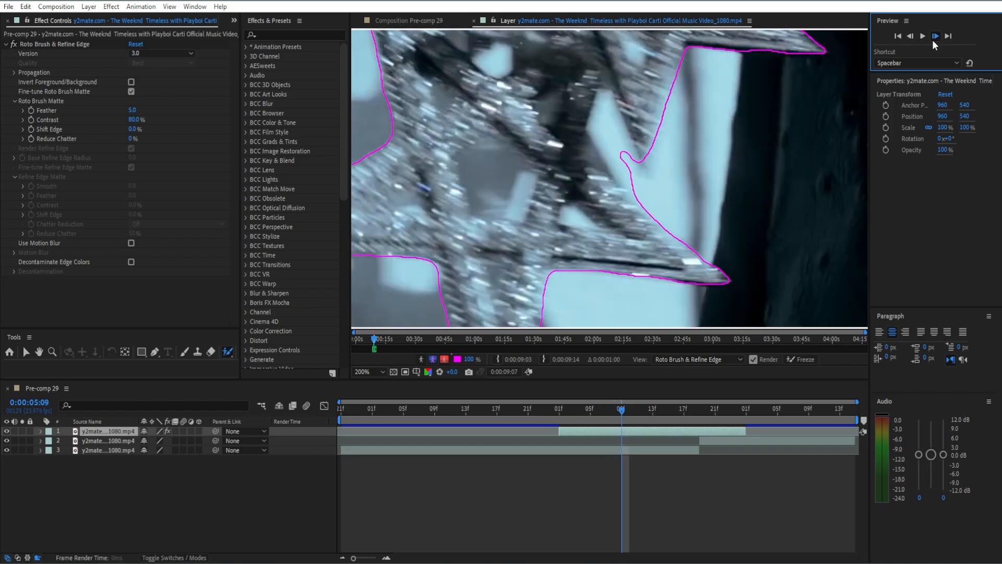
Step: Continue propagating the star selection frame by frame up to 0:00:05:15
left_click(933, 38)
left_click(934, 37)
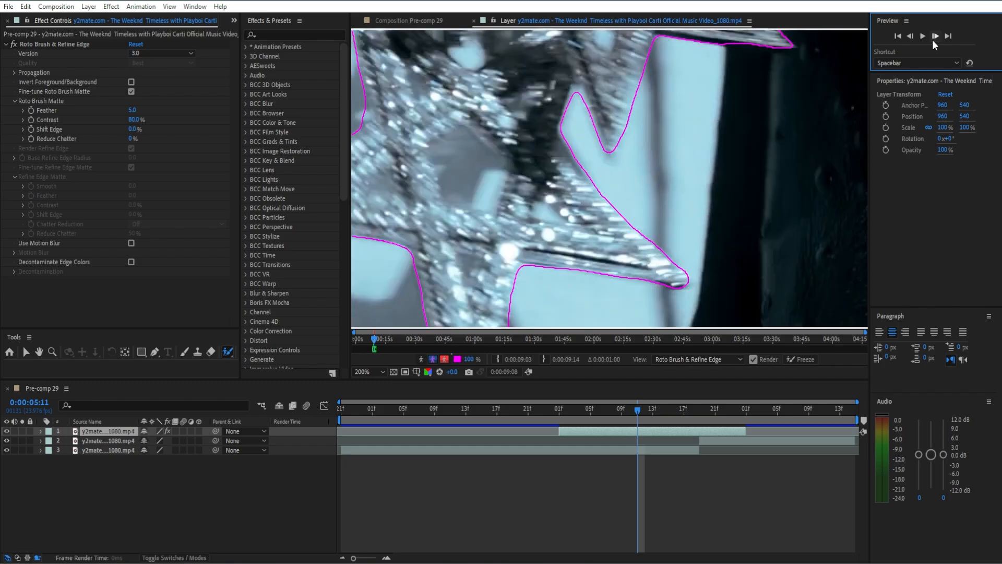
left_click(932, 40)
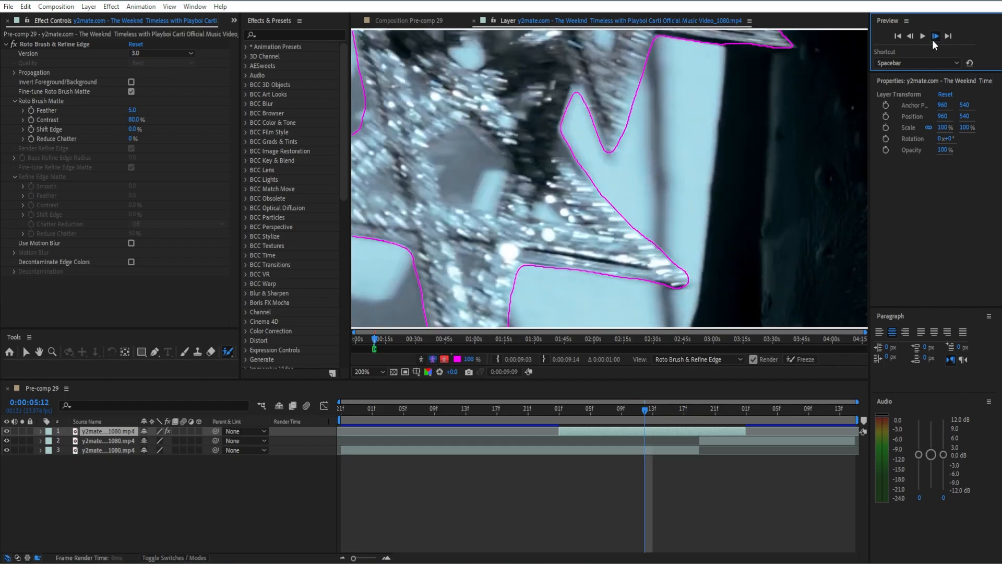
left_click(932, 37)
left_click(909, 36)
scroll(583, 171, "down", 2)
left_click(936, 37)
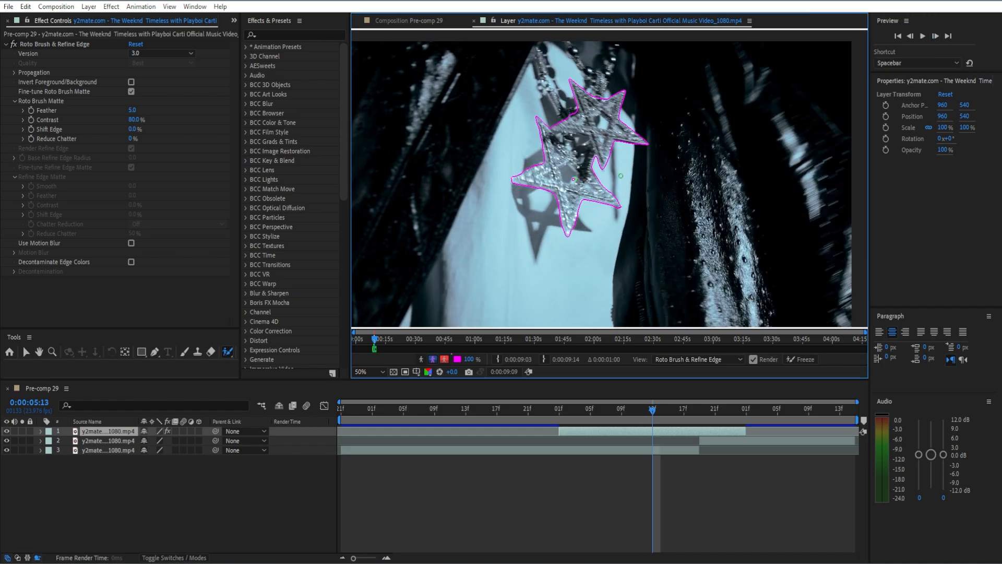
left_click(935, 35)
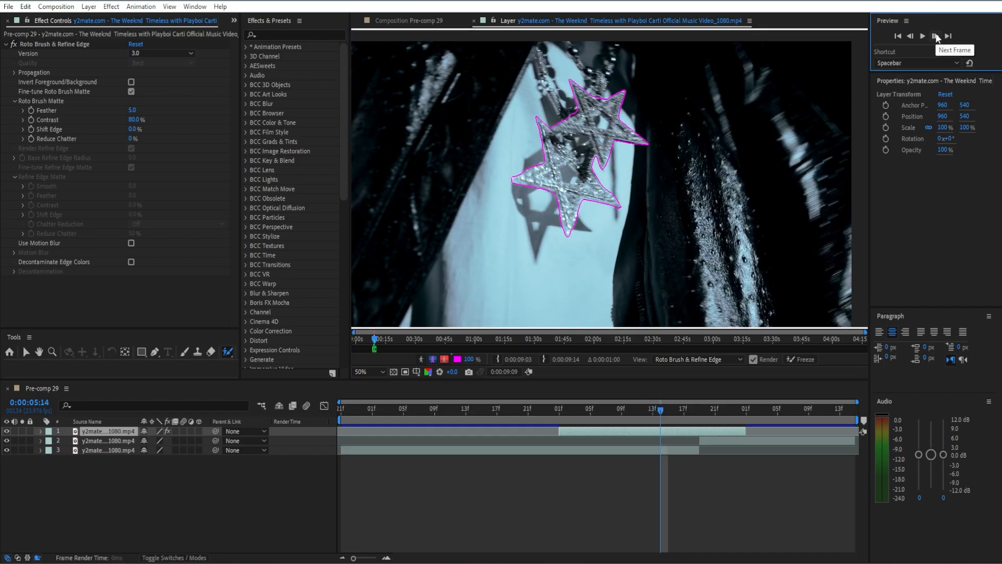
left_click(935, 36)
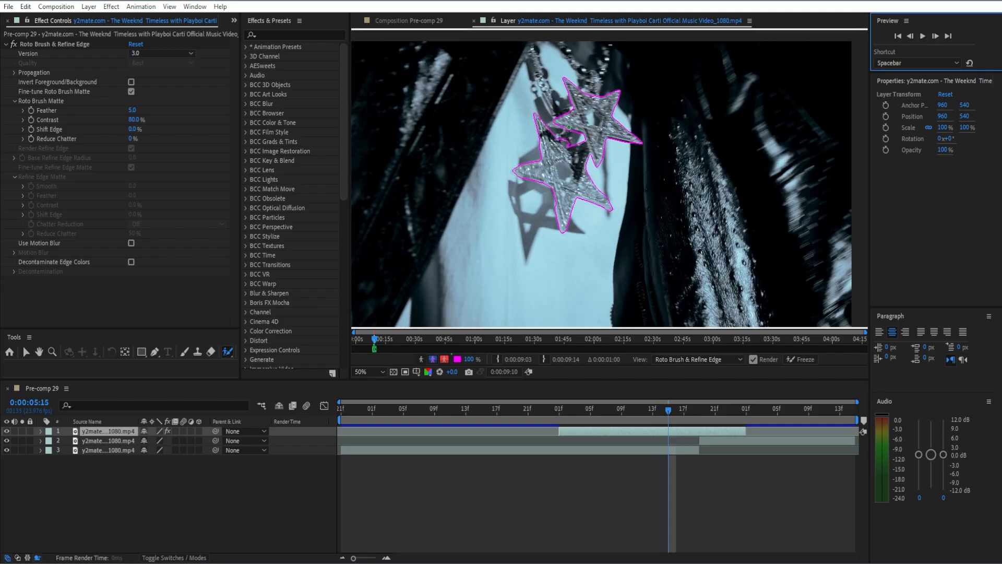
Step: On frame 0:00:05:15, subtract the leftover dark chain area at the lower-left of the gap between the two stars
scroll(537, 145, "up", 2)
scroll(537, 146, "up", 2)
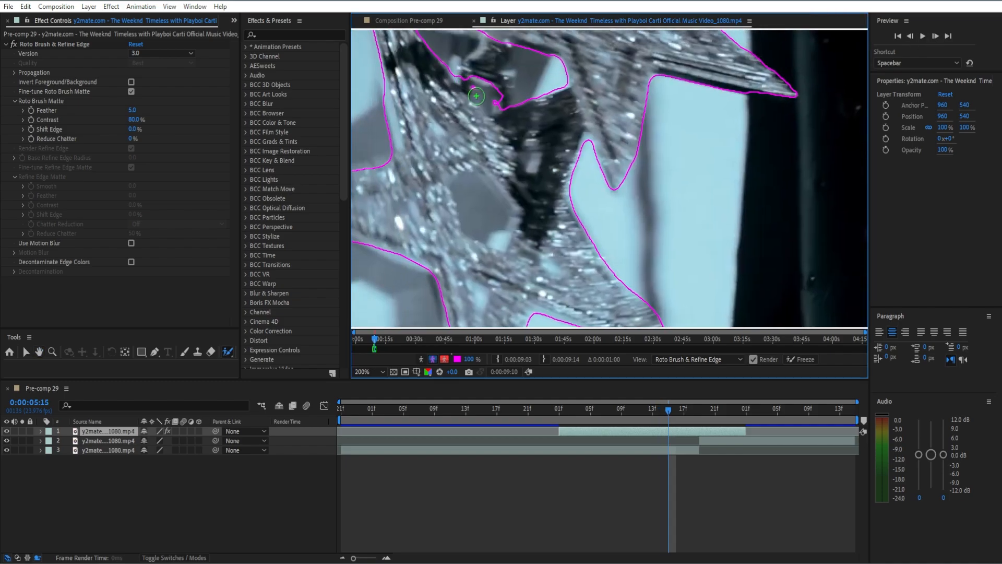
left_click_drag(474, 84, 494, 98)
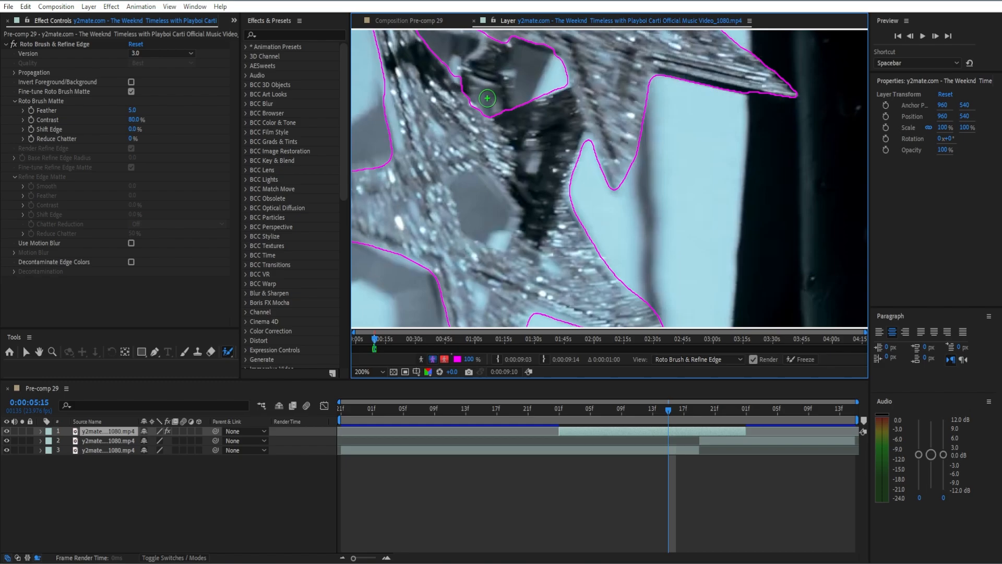
Step: Compare the selection around the gap between the stars on frames 0:00:05:14 and 0:00:05:15
left_click(909, 35)
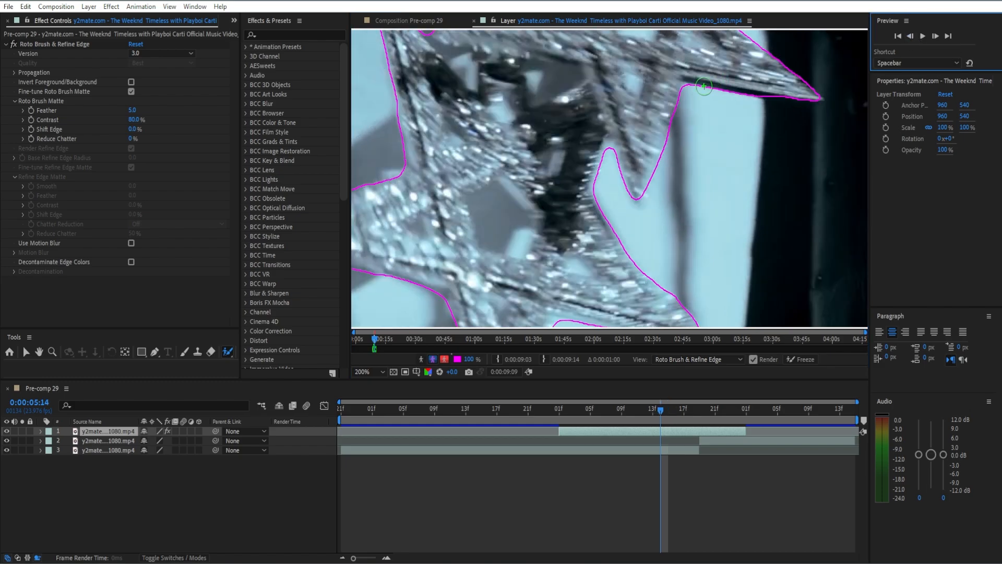
scroll(569, 89, "down", 2)
left_click(934, 37)
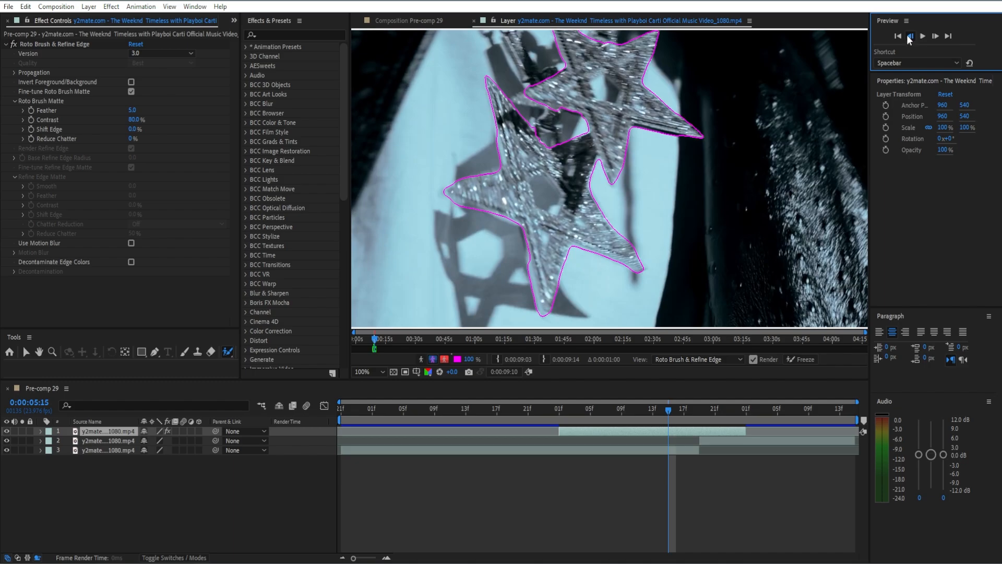
left_click(908, 35)
scroll(528, 139, "up", 4)
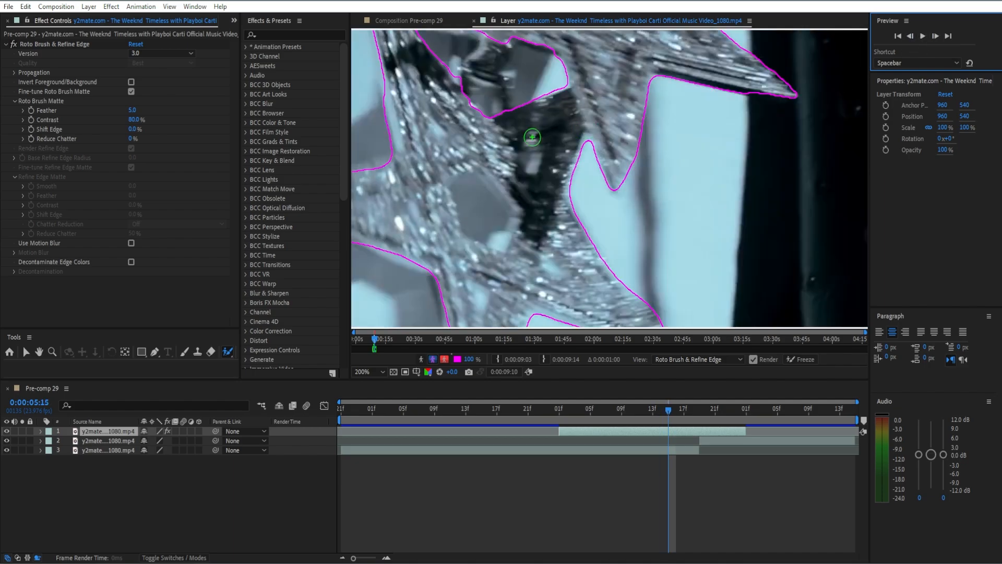
Step: On frame 0:00:05:15, subtract the background bulge from the selection above the upper star's left point
left_click_drag(537, 146, 578, 163)
left_click_drag(616, 117, 504, 98)
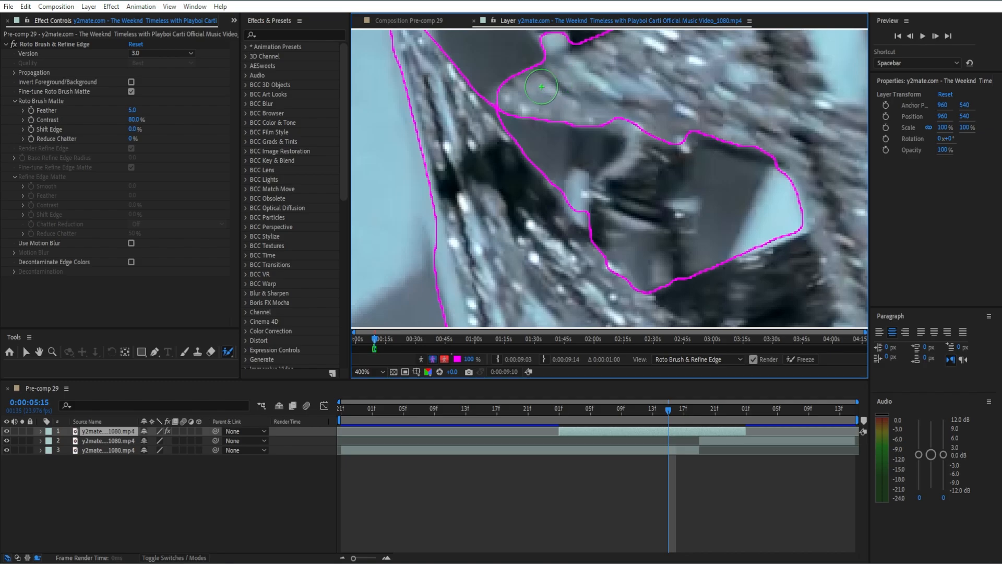
mouse_move(557, 46)
left_mouse_down()
mouse_move(574, 125)
mouse_move(573, 105)
left_mouse_up()
left_click(226, 351)
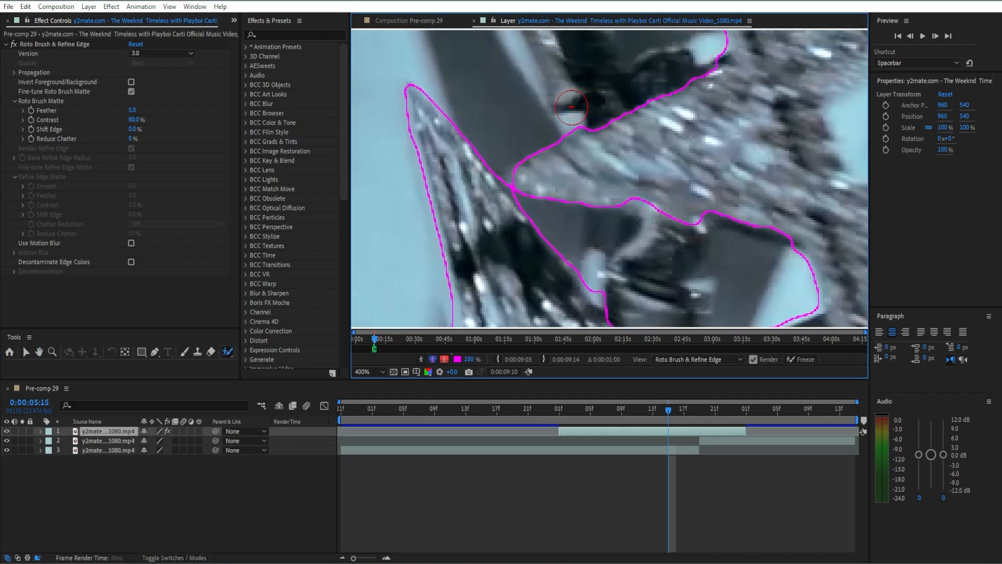
key("comma")
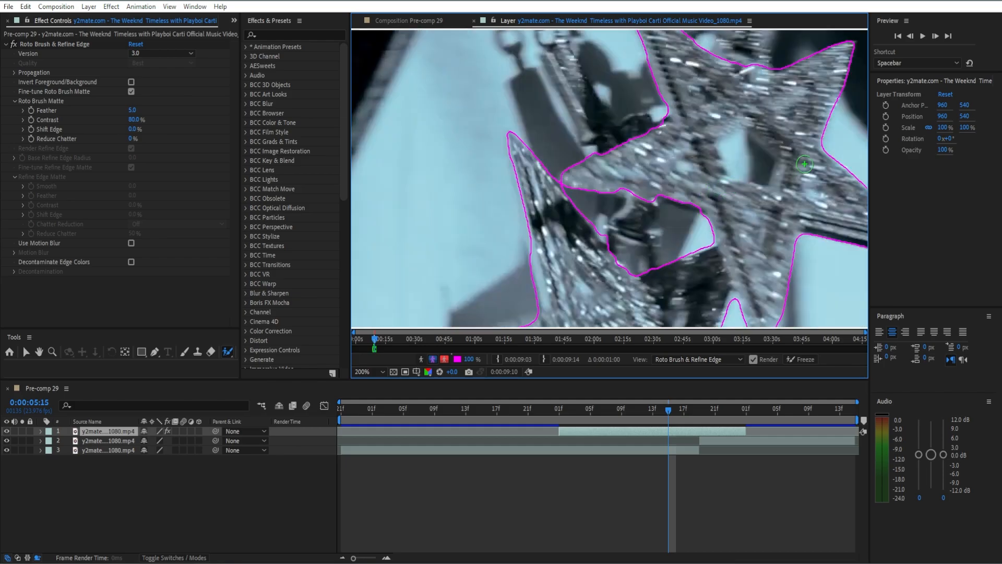
Step: Propagate the corrected star selection frame by frame from 0:00:05:15 to 0:00:05:23
left_click(936, 36)
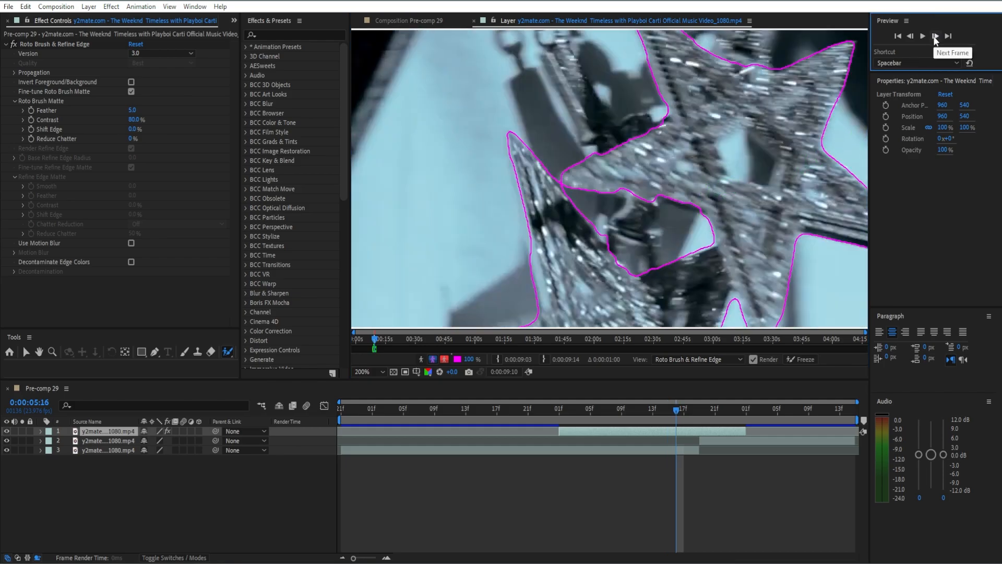
left_click(935, 35)
scroll(726, 167, "down", 2)
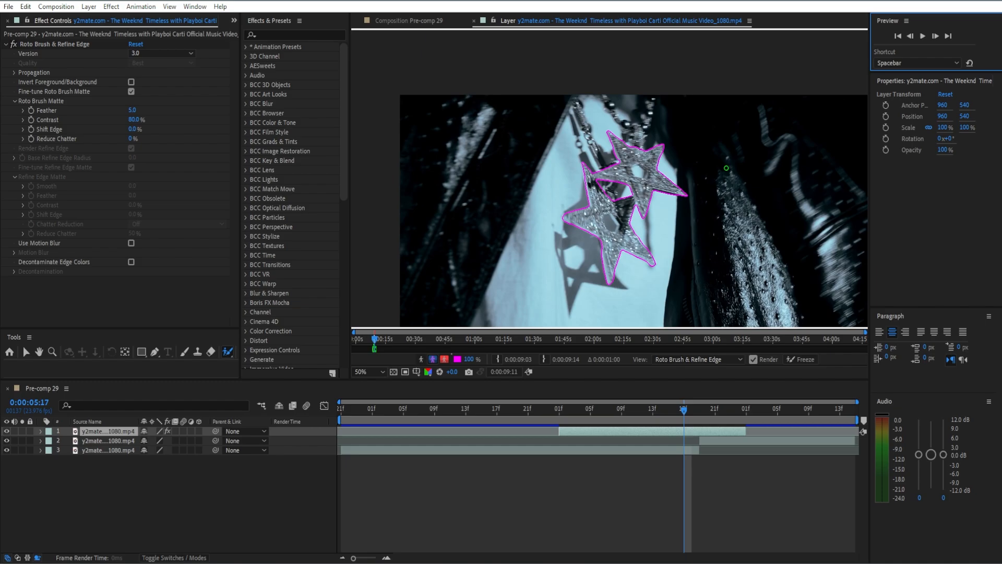
left_click(934, 37)
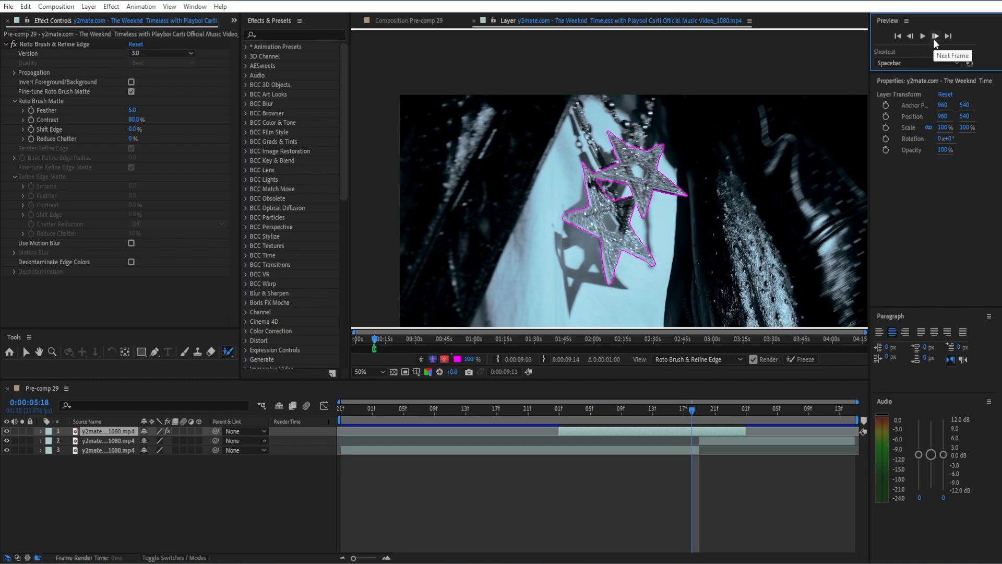
left_click(935, 36)
left_click(934, 38)
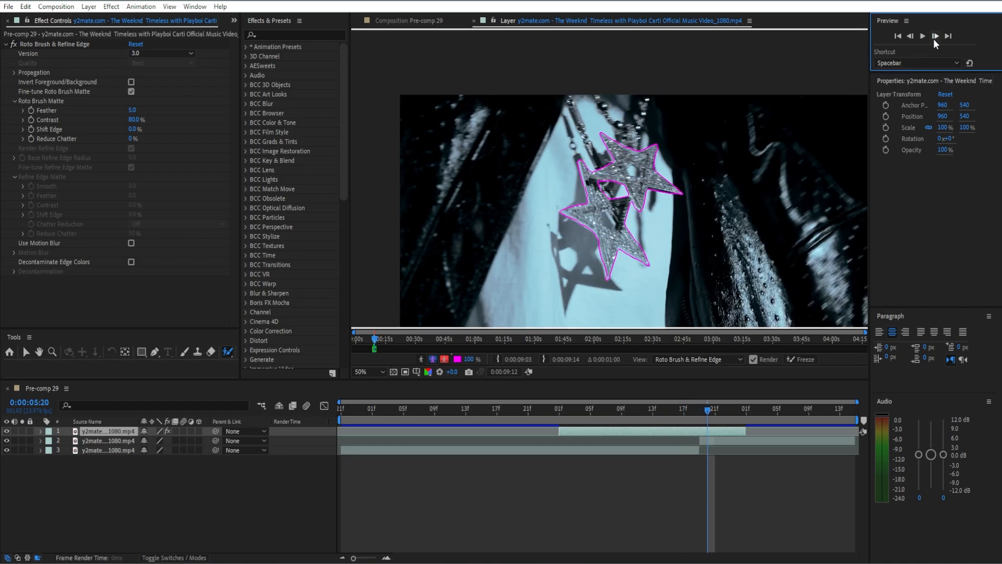
left_click(934, 38)
left_click(933, 38)
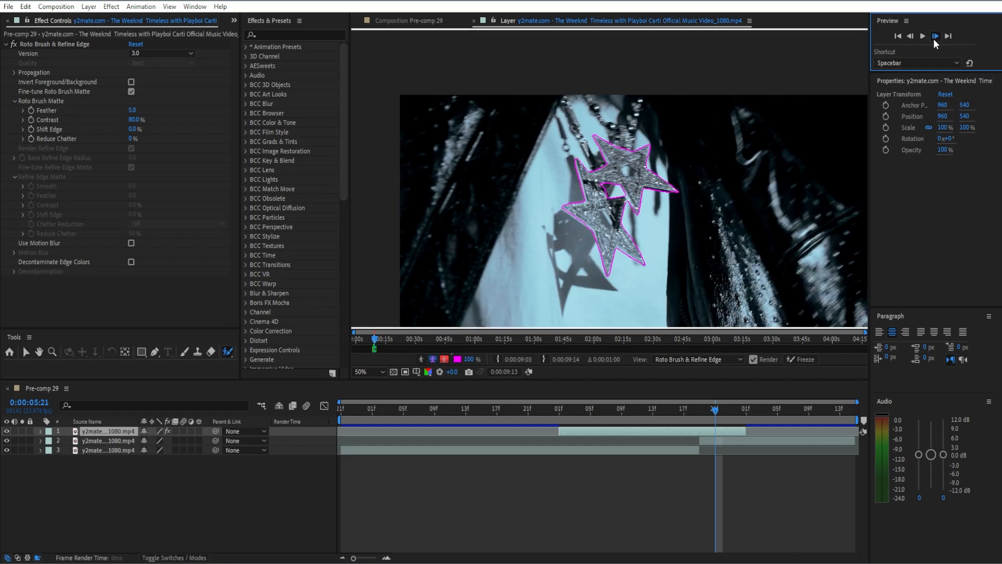
left_click(934, 37)
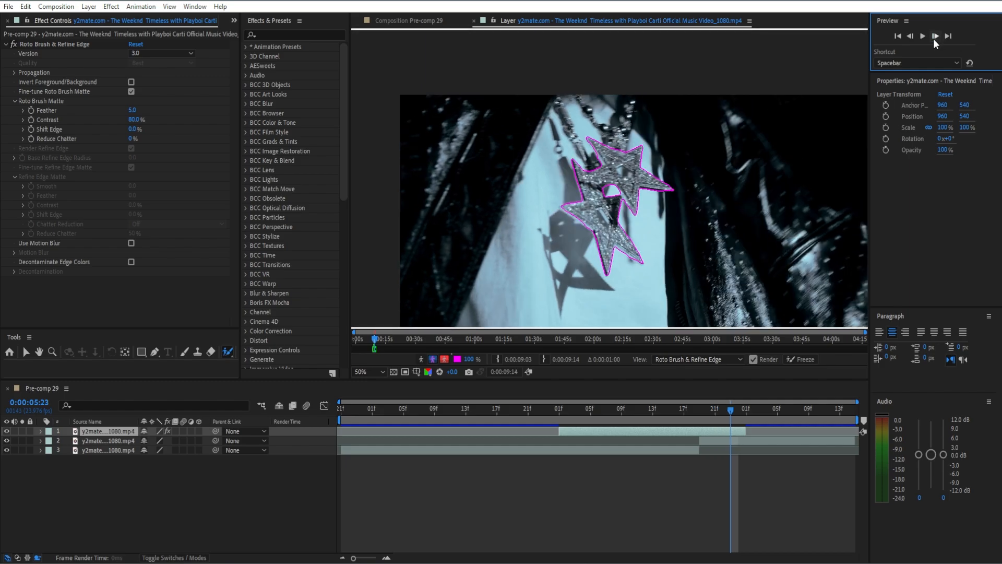
Step: Propagate the star selection through the layer's last frame, 0:00:06:00, and review the outline backward frame by frame
left_click(934, 38)
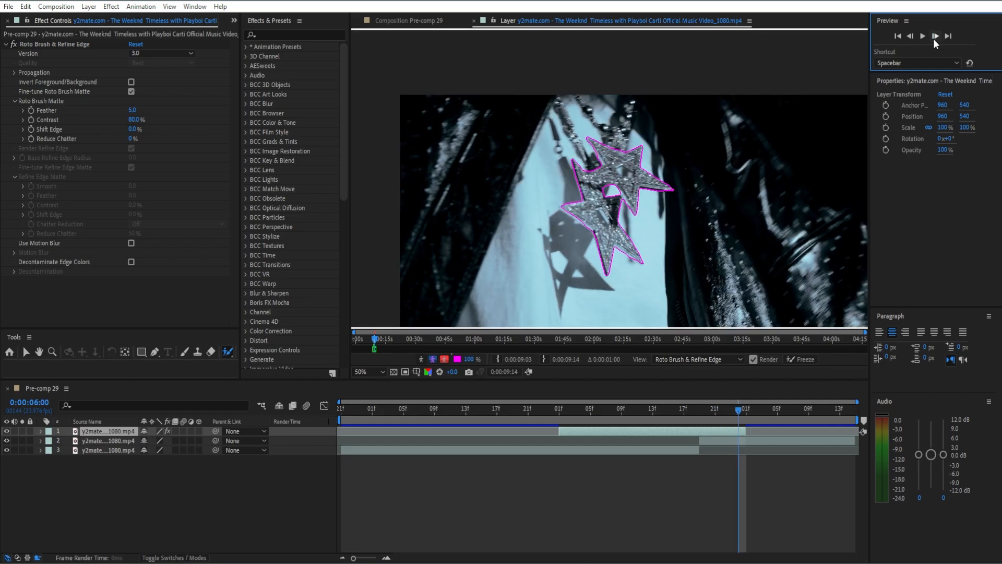
left_click(934, 38)
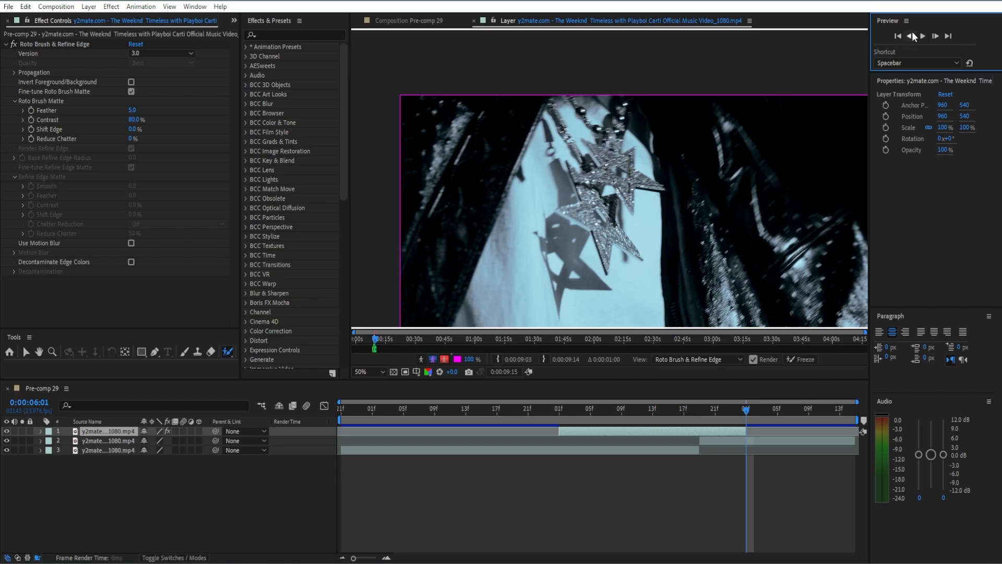
left_click(912, 35)
left_click(912, 34)
left_click(912, 35)
left_click(912, 35)
left_click(912, 35)
left_click(912, 35)
left_click(912, 34)
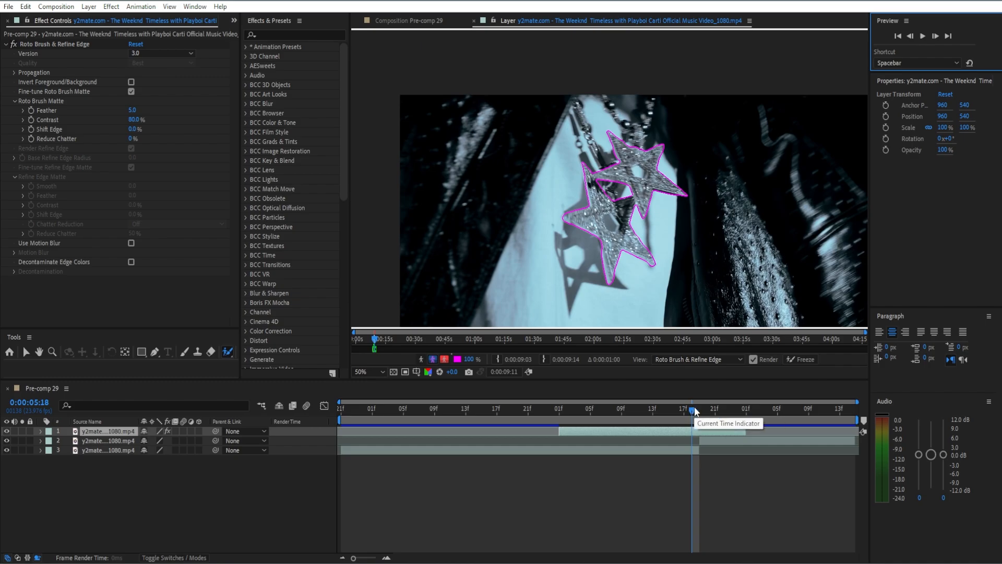
Step: Freeze the Roto Brush propagation and check the frozen star outline across earlier frames such as 0:00:05:12
left_click(796, 360)
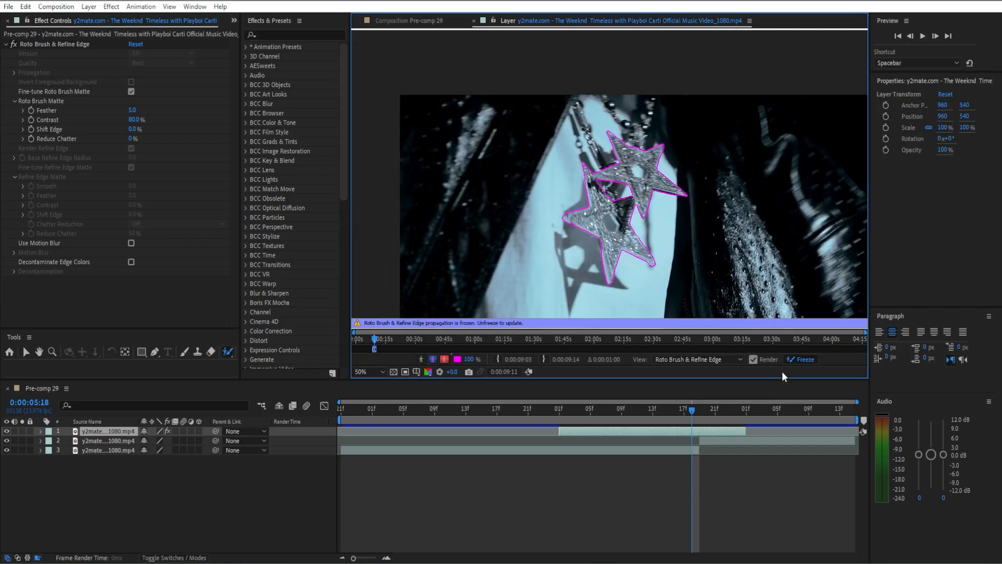
mouse_move(593, 205)
left_mouse_down()
mouse_move(665, 165)
mouse_move(575, 210)
mouse_move(726, 140)
left_mouse_up()
left_click_drag(676, 408, 640, 387)
left_click_drag(557, 254, 840, 108)
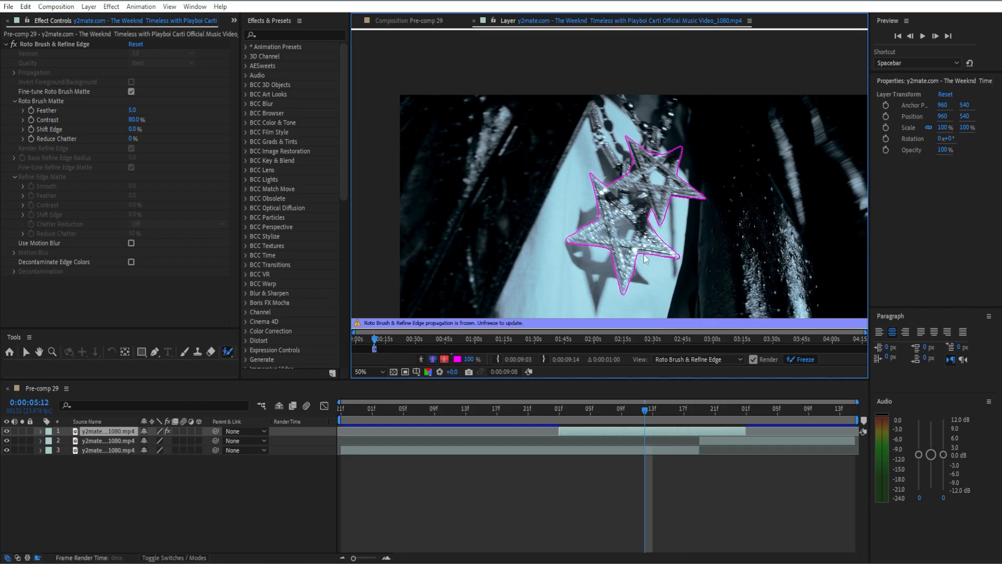
mouse_move(731, 166)
left_mouse_down()
mouse_move(642, 202)
mouse_move(659, 208)
mouse_move(522, 230)
left_mouse_up()
right_click(522, 230)
mouse_move(602, 156)
left_mouse_down()
mouse_move(526, 193)
mouse_move(764, 233)
mouse_move(601, 260)
left_mouse_up()
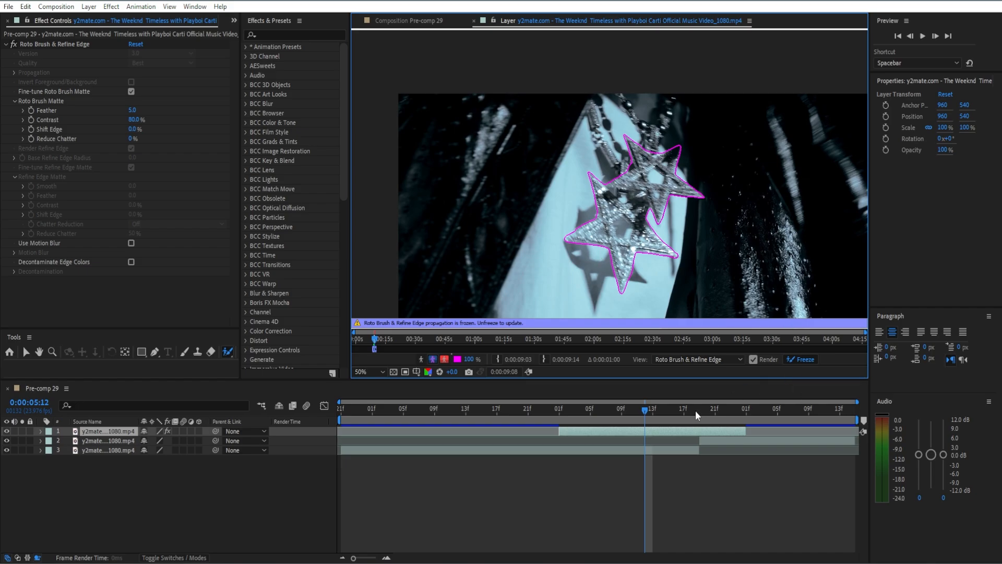
left_click_drag(636, 409, 703, 399)
Step: In the Pre-comp 29 composition at 0:00:05:09, set the Roto Brush matte's Shift Edge to -57% and Feather to 7.5
left_click(407, 21)
key("shift+Page_Up")
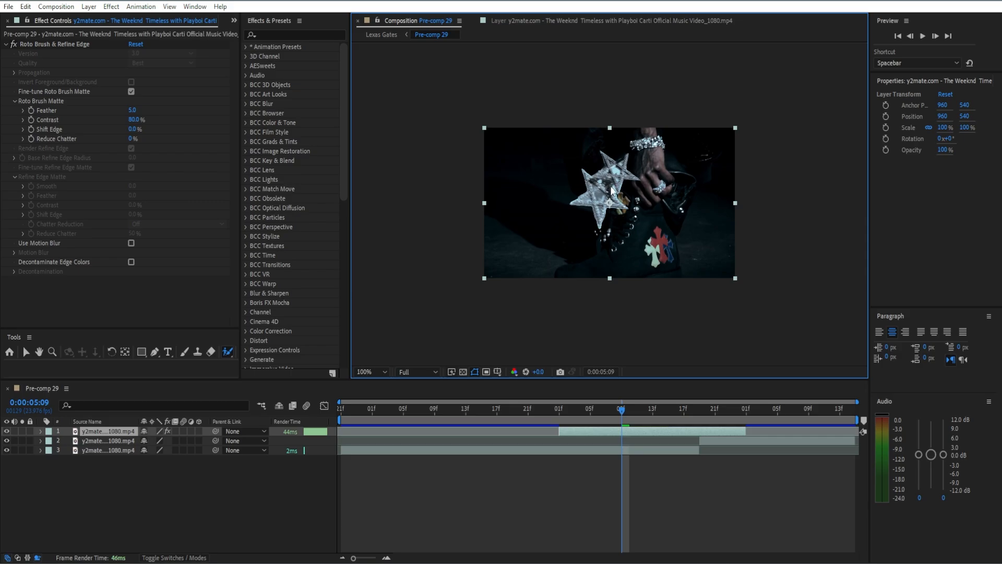
scroll(617, 198, "down", 2)
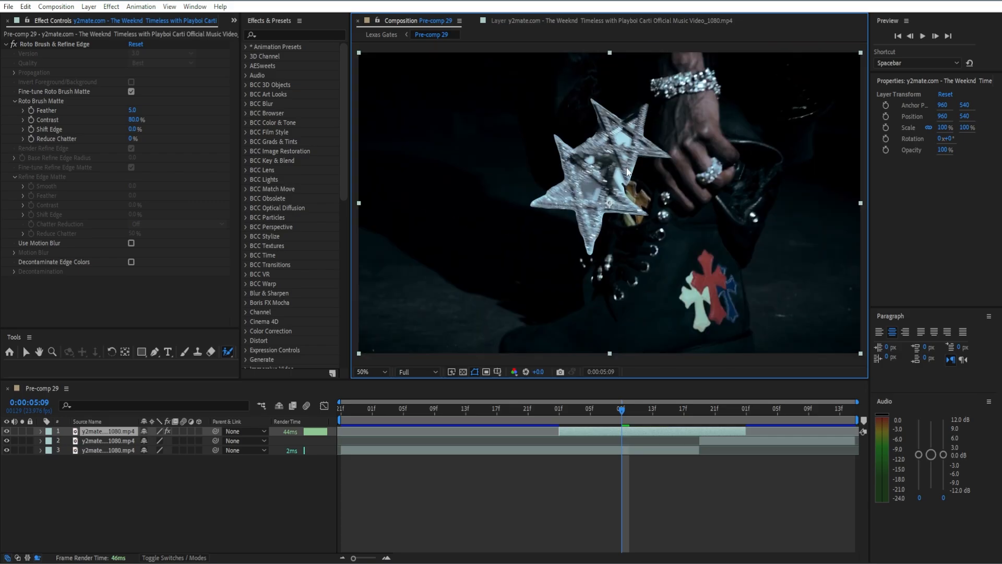
mouse_move(127, 119)
left_mouse_down()
mouse_move(129, 130)
mouse_move(38, 159)
mouse_move(147, 147)
left_mouse_up()
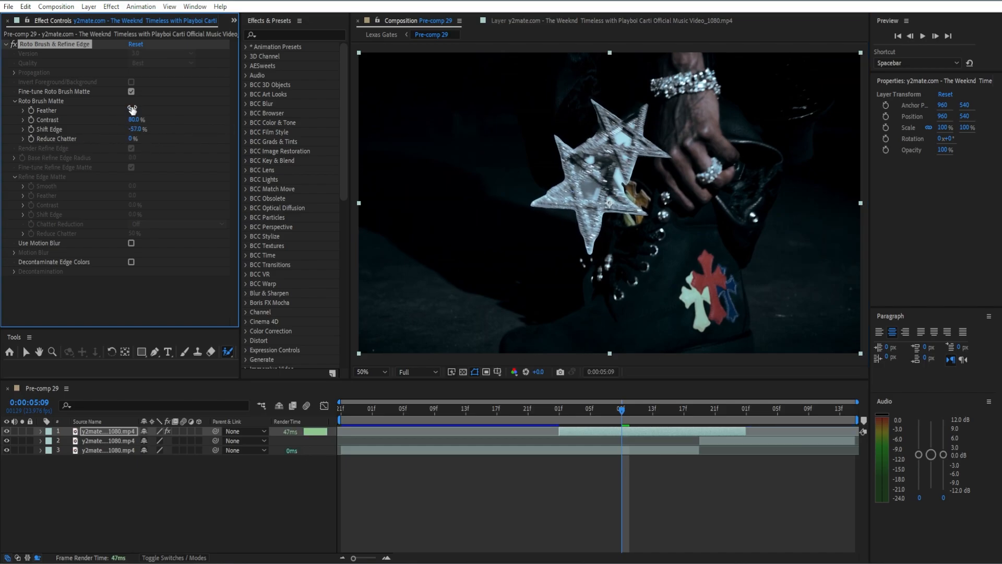
mouse_move(133, 110)
left_mouse_down()
mouse_move(200, 104)
mouse_move(147, 125)
mouse_move(160, 121)
left_mouse_up()
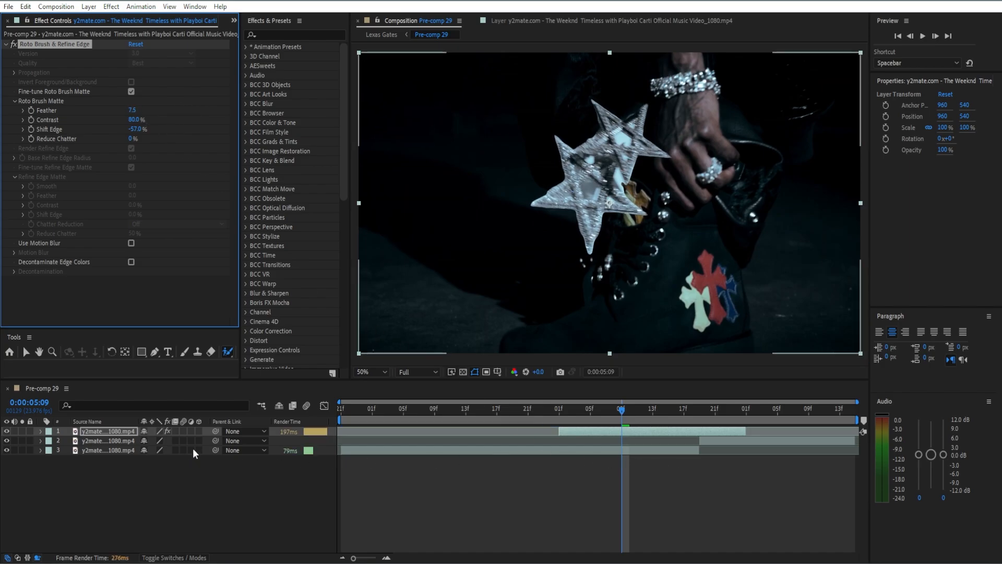
Step: Make the rotoscoped star layer 3D and enable motion blur for it
left_click(199, 430)
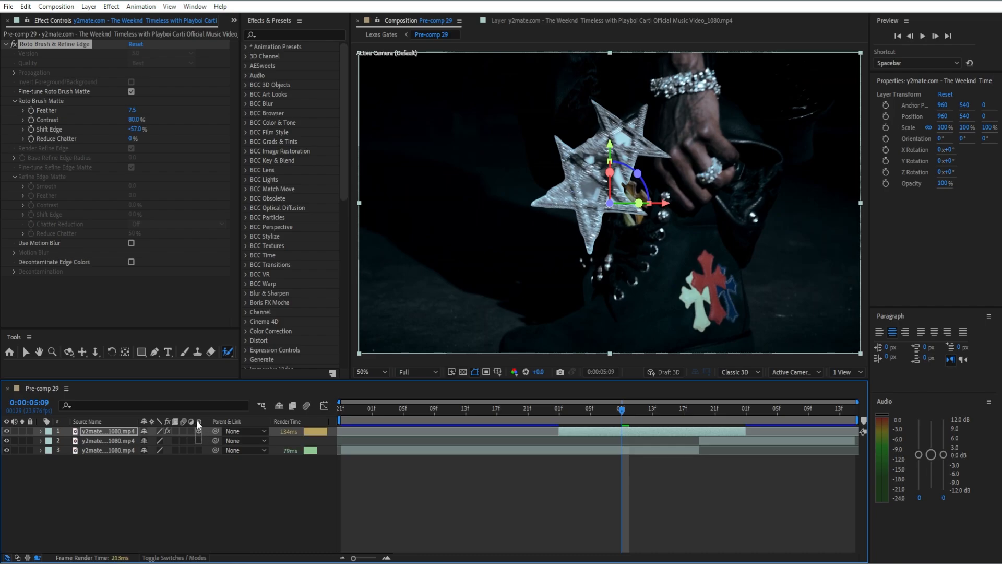
left_click(183, 430)
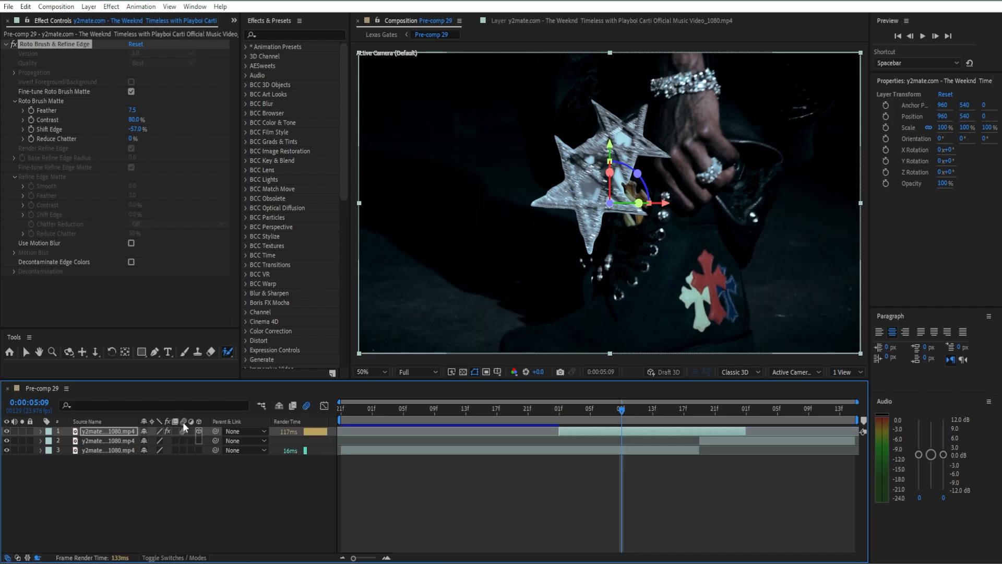
Step: At 0:00:05:01, move the star layer below the frame to Position 960, 1471, 0 and set a Position keyframe
left_click_drag(620, 403, 559, 409)
key("comma")
key("comma")
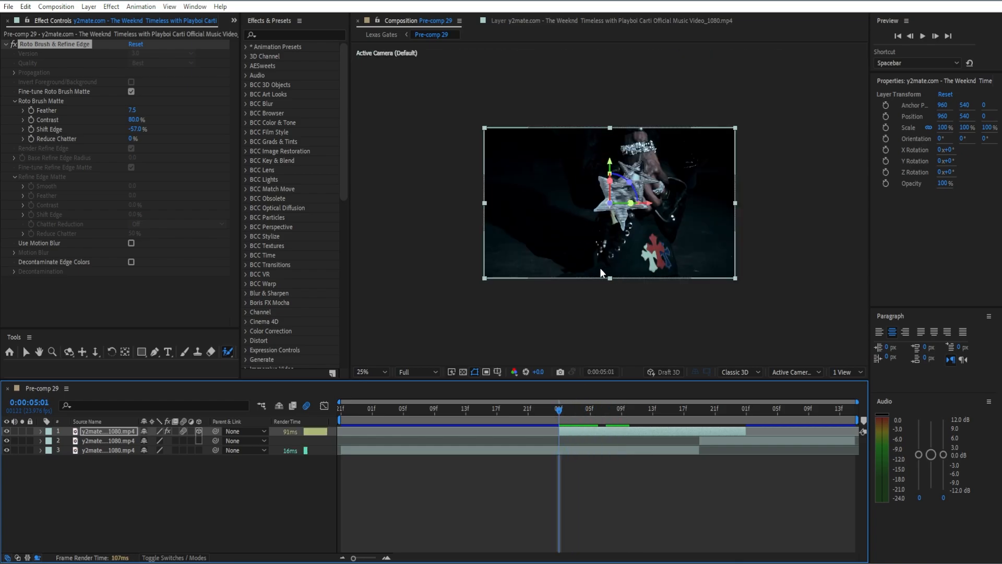
left_click(5, 45)
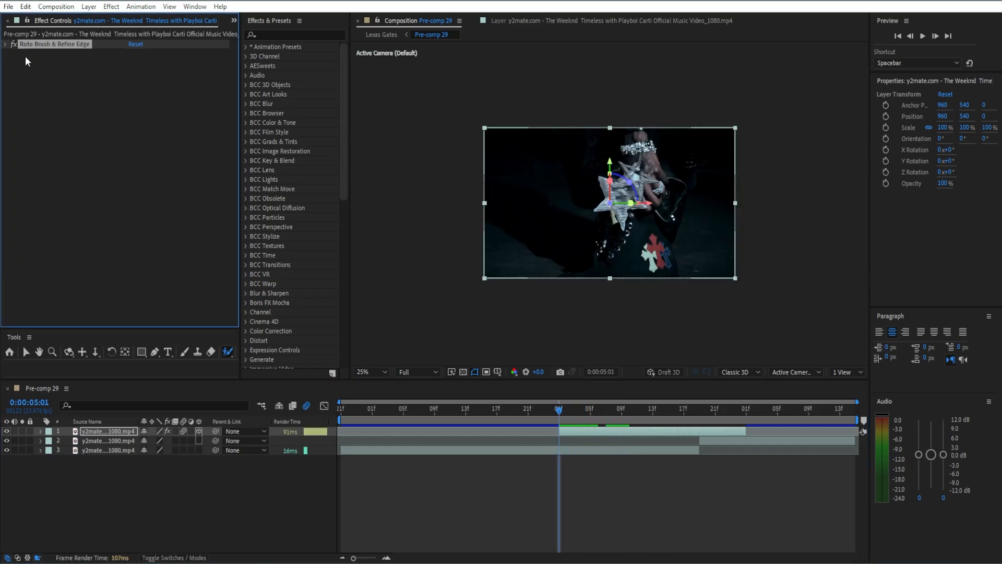
left_click(41, 432)
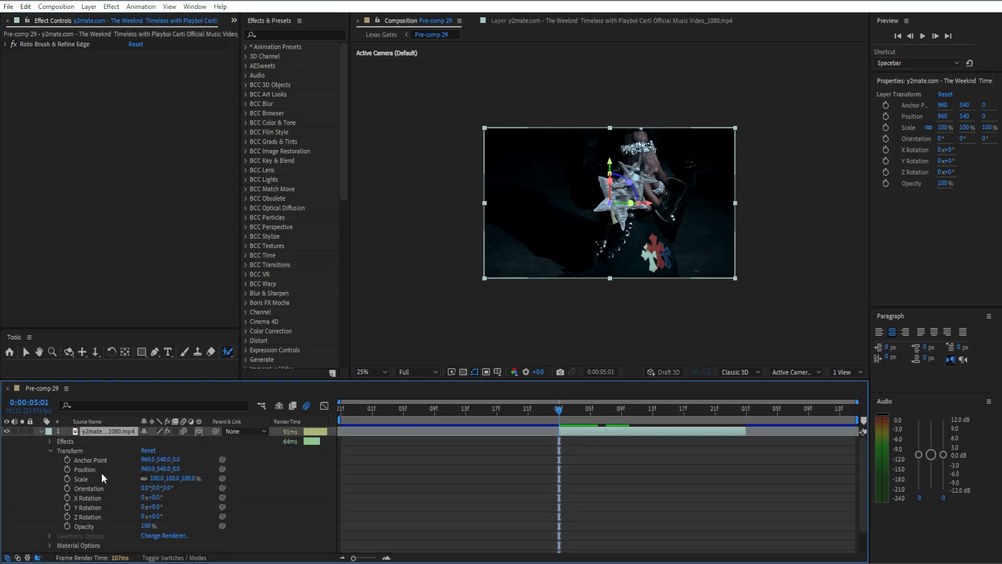
left_click_drag(161, 469, 676, 444)
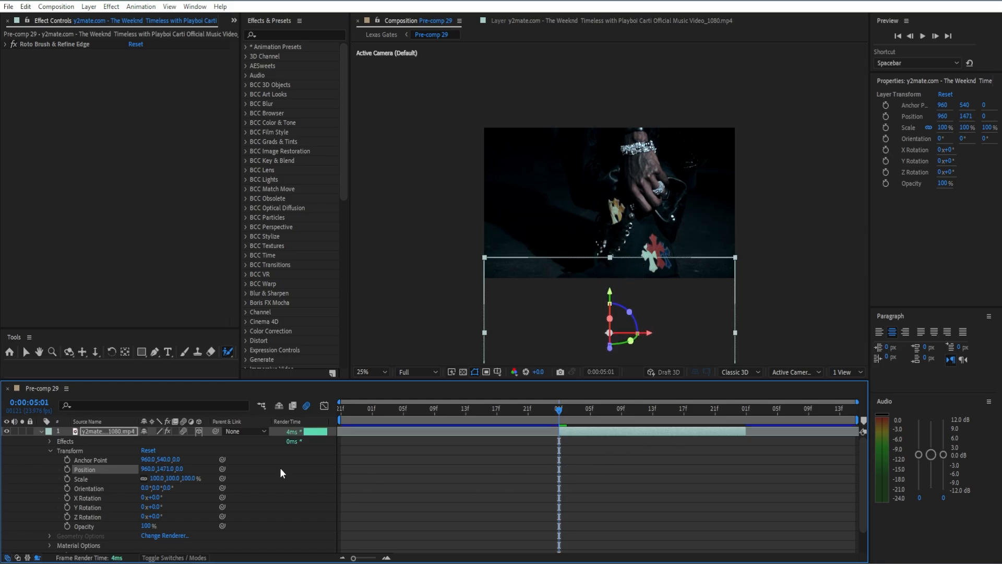
left_click(62, 468)
left_click(69, 470)
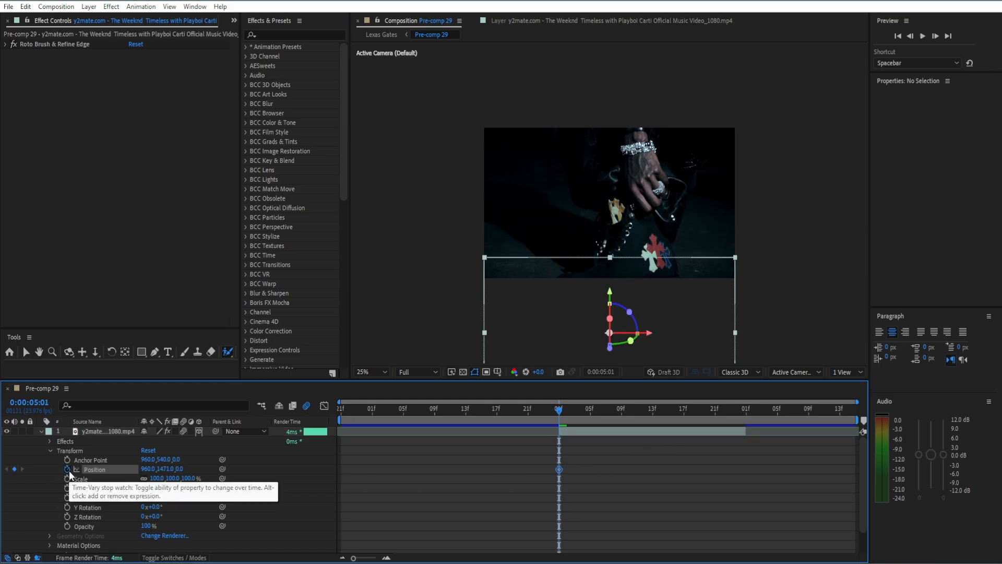
key("u")
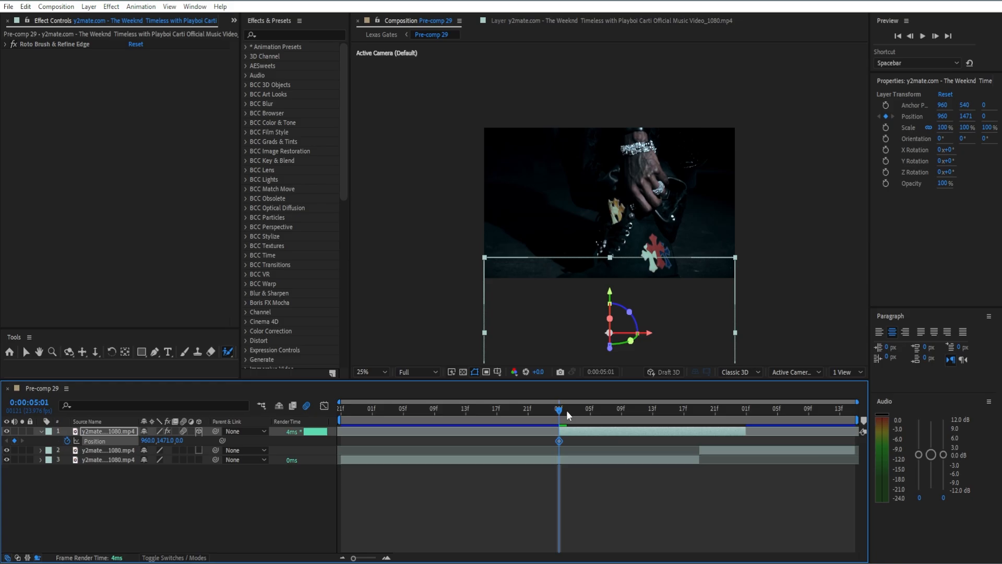
Step: At 0:00:05:16, raise the star layer to Position 960, 836, 0 as a second keyframe
left_click_drag(566, 410, 676, 407)
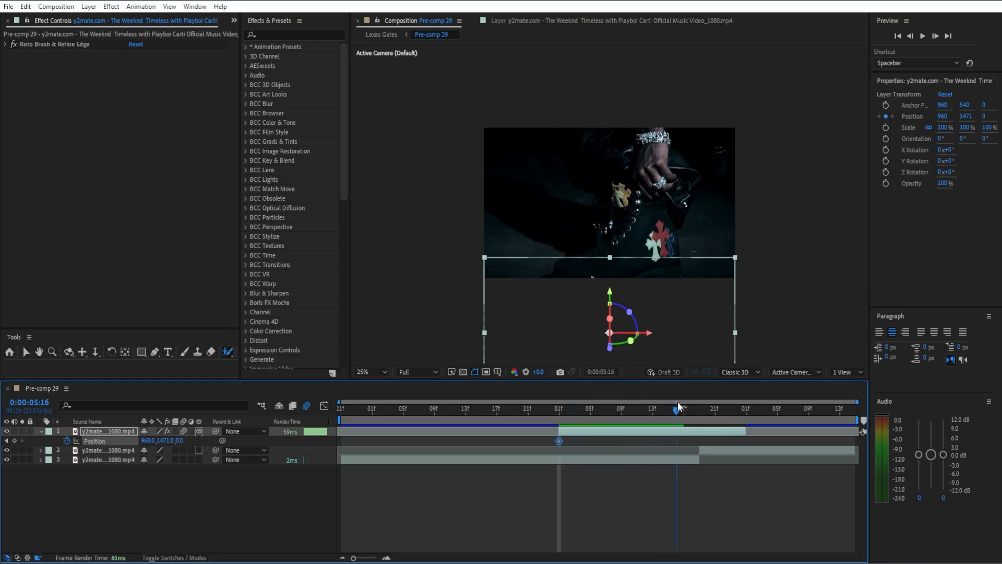
left_click_drag(161, 441, 2, 466)
left_click_drag(155, 441, 69, 468)
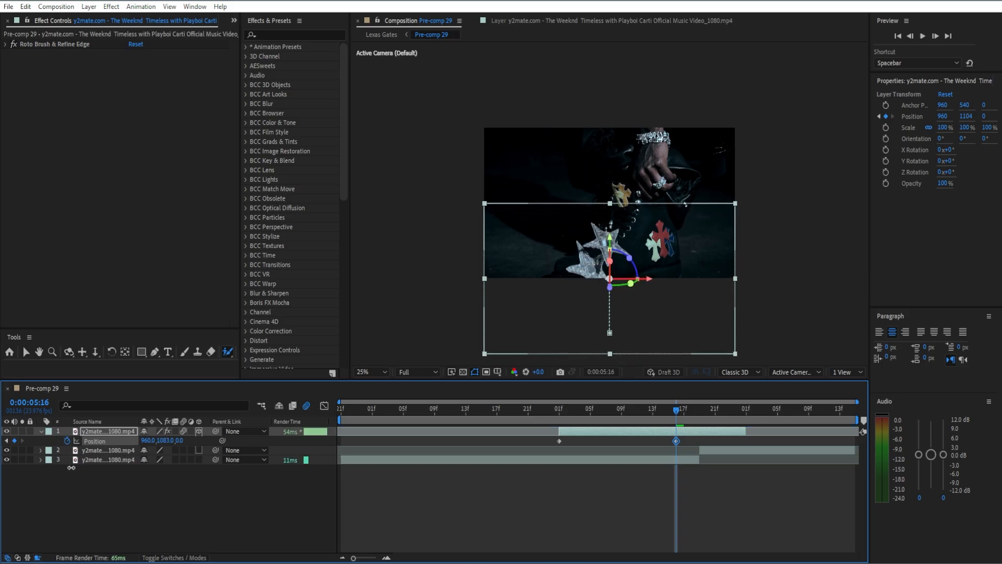
left_click_drag(167, 441, 2, 485)
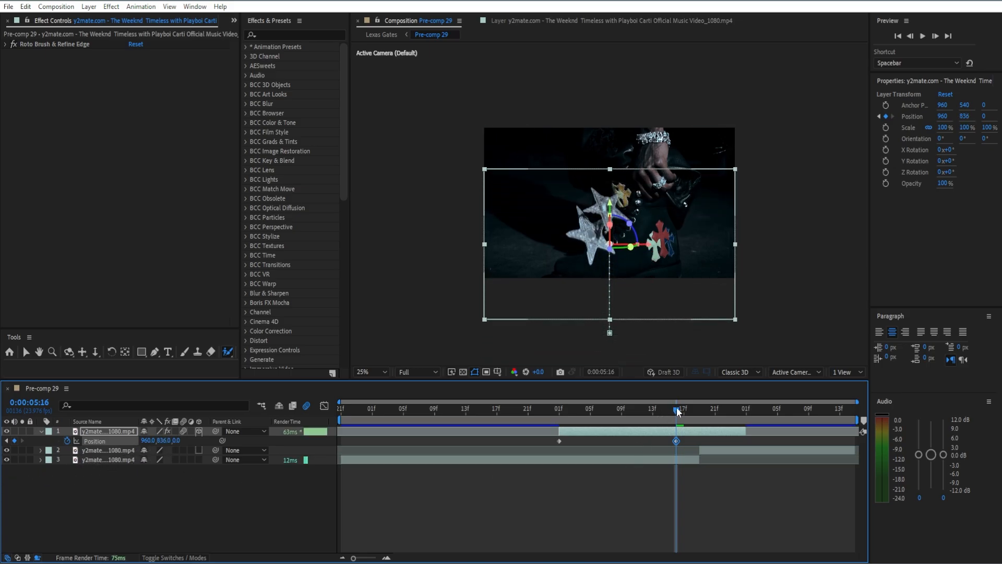
Step: Move the second Position keyframe to layer 2's start at 0:00:05:19 and set its value to 960, 520, 0
left_click_drag(678, 412, 700, 421)
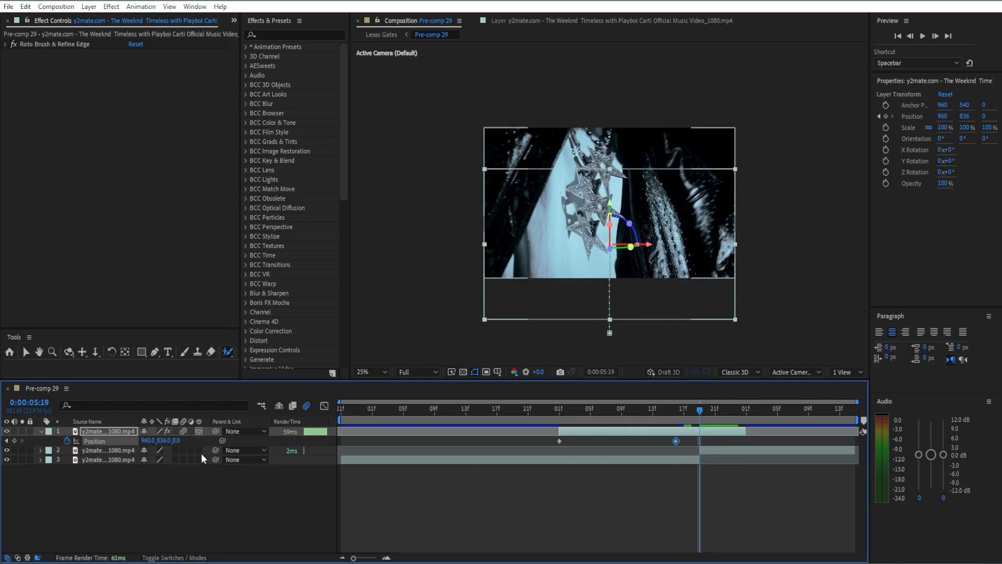
left_click(678, 441)
left_click_drag(677, 441, 699, 437)
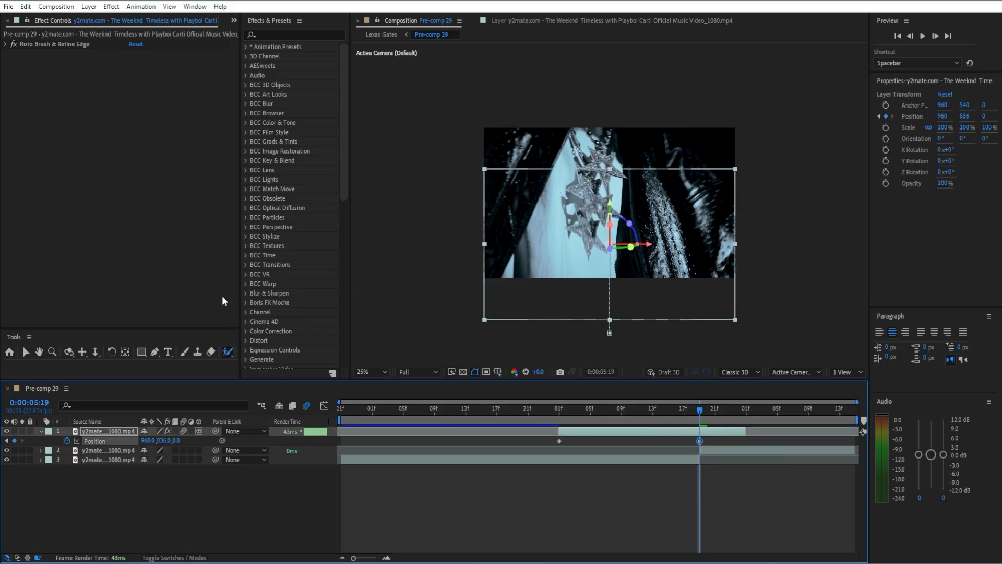
left_click_drag(166, 440, 3, 453)
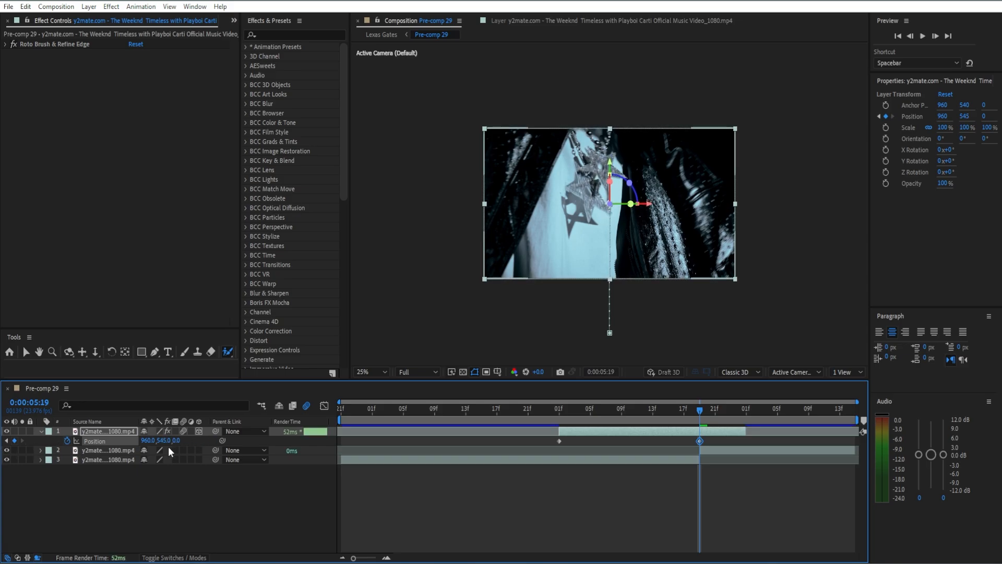
left_click_drag(164, 440, 148, 450)
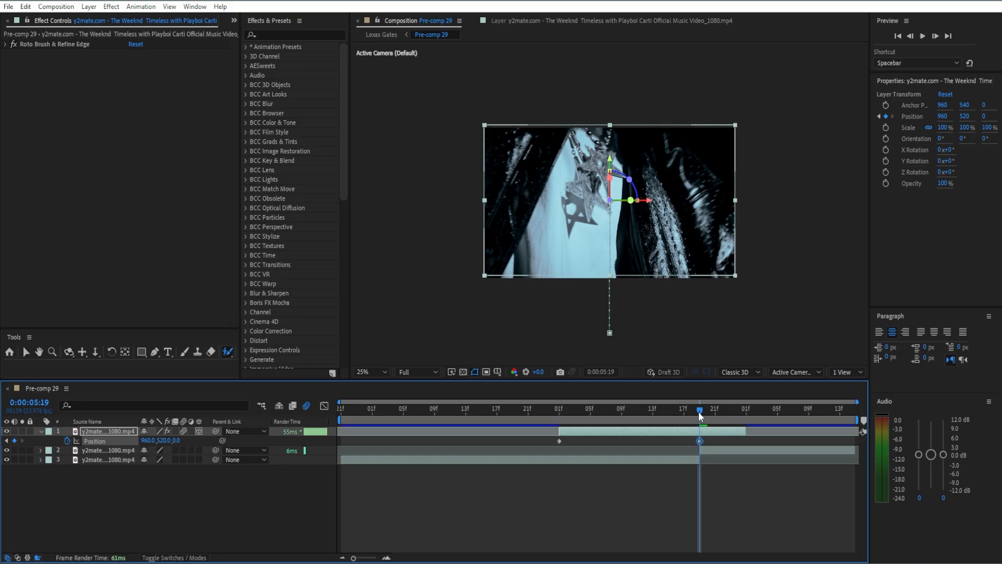
Step: Shift layer 2's start and the second Position keyframe to 0:00:05:18, and delay the first Position keyframe to 0:00:05:10
left_click_drag(698, 412, 647, 427)
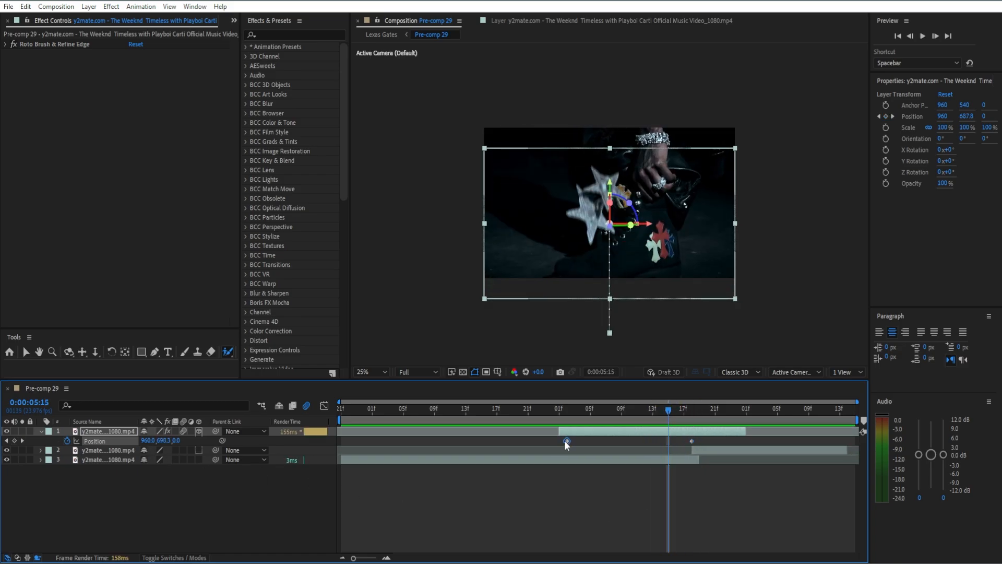
mouse_move(561, 440)
left_mouse_down()
mouse_move(654, 438)
mouse_move(595, 431)
mouse_move(561, 440)
left_mouse_up()
key("space")
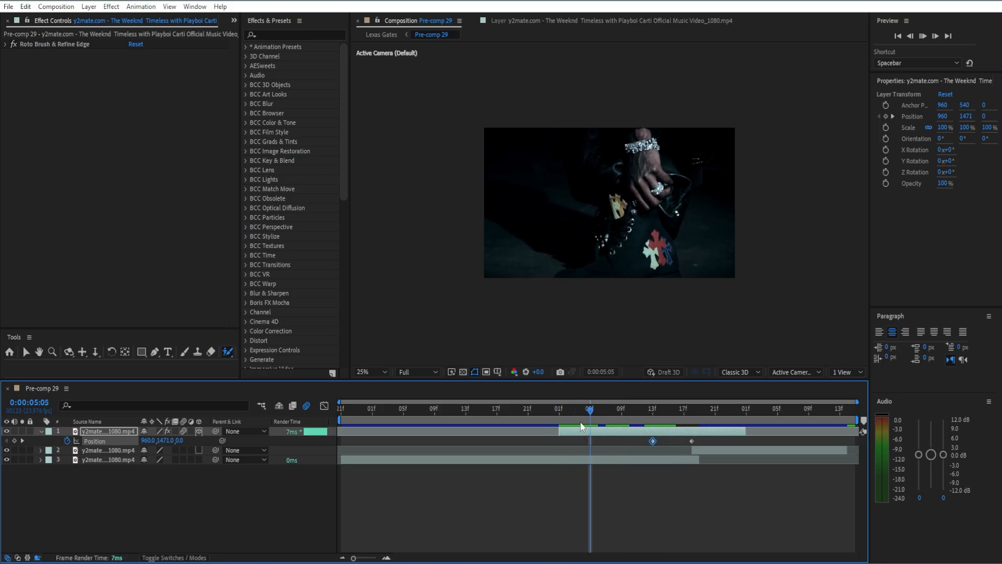
left_click_drag(715, 411, 629, 441)
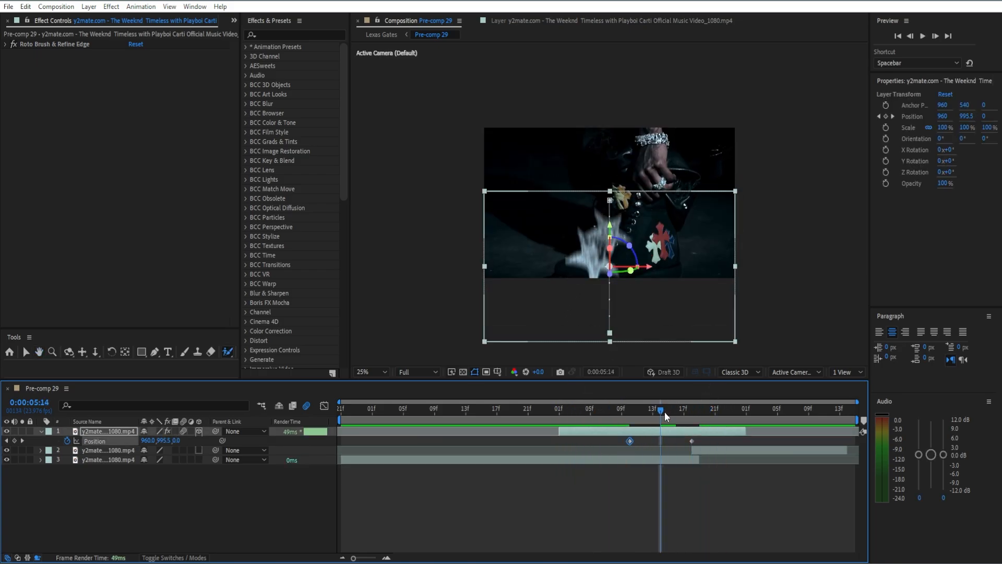
Step: Check the stars' rise into the next clip and move the first Position keyframe to 0:00:05:09
left_click_drag(663, 410, 608, 433)
left_click(706, 407)
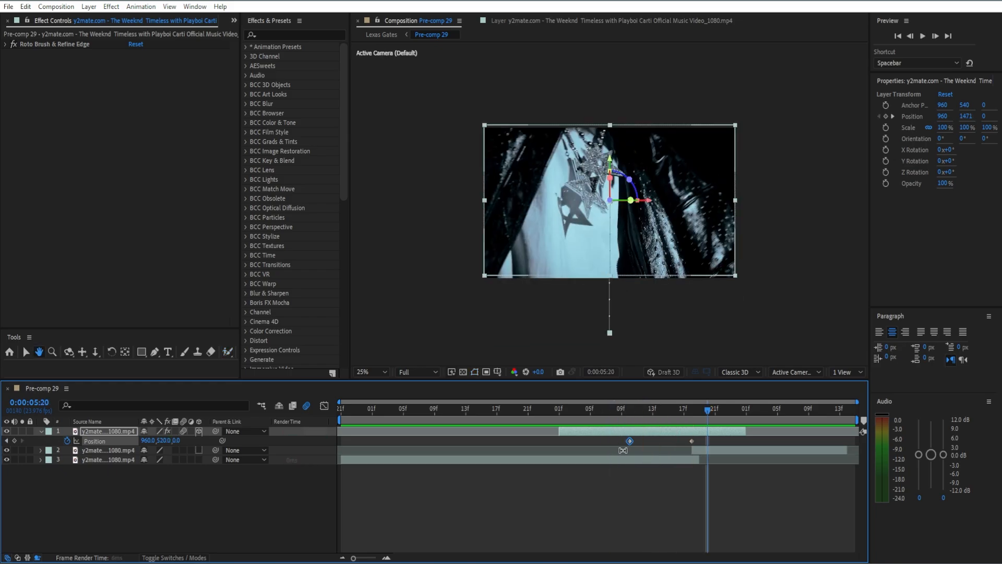
left_click_drag(705, 407, 614, 408)
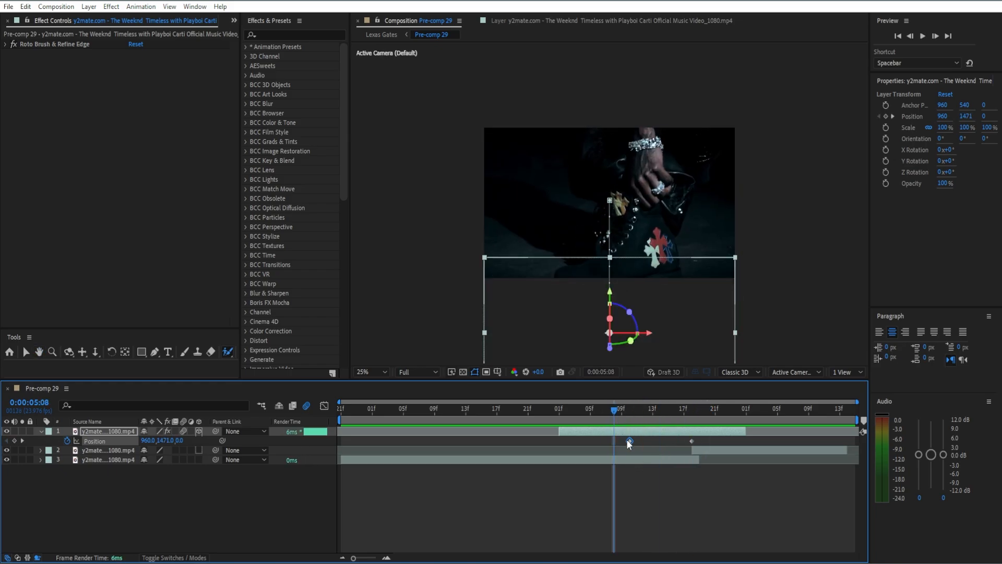
Step: Apply Easy Ease to both Position keyframes of the star layer
left_click_drag(609, 444, 630, 439)
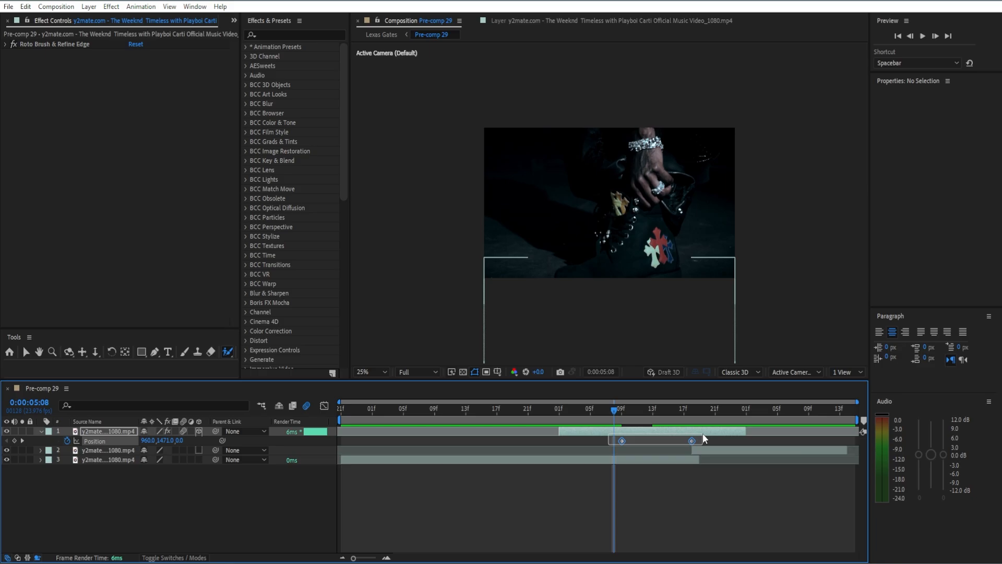
left_click_drag(703, 435, 703, 436)
key("F9")
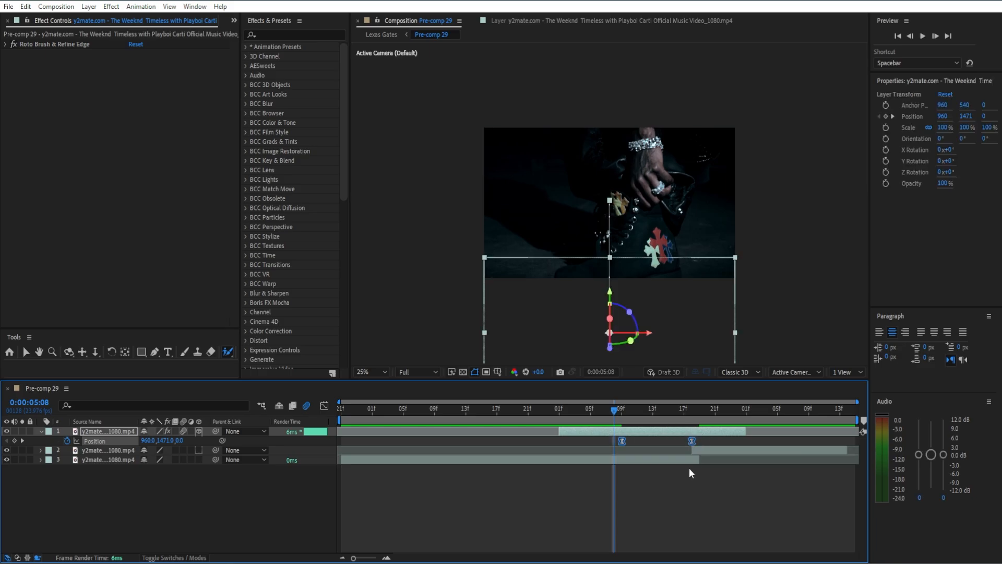
Step: Reveal all transform properties of the star layer and review the eased upward move from 0:00:05:09
left_click(42, 430)
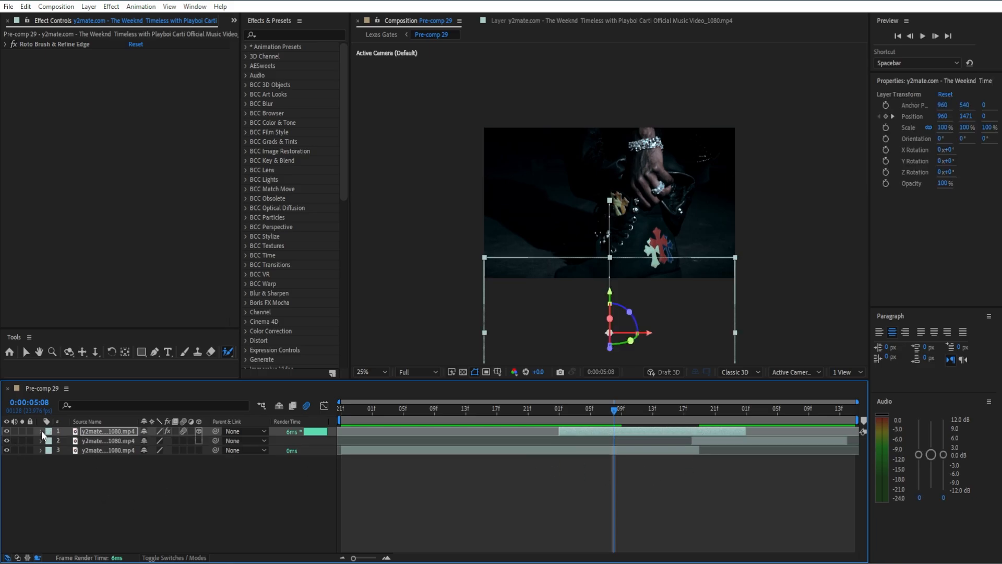
left_click(40, 431)
left_click_drag(623, 401, 652, 406)
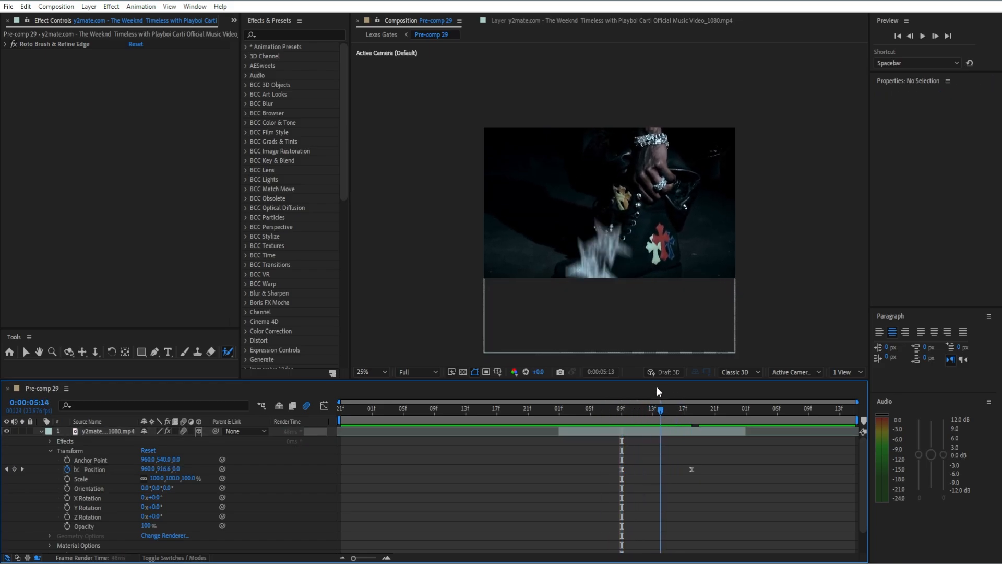
left_click_drag(649, 314, 628, 253)
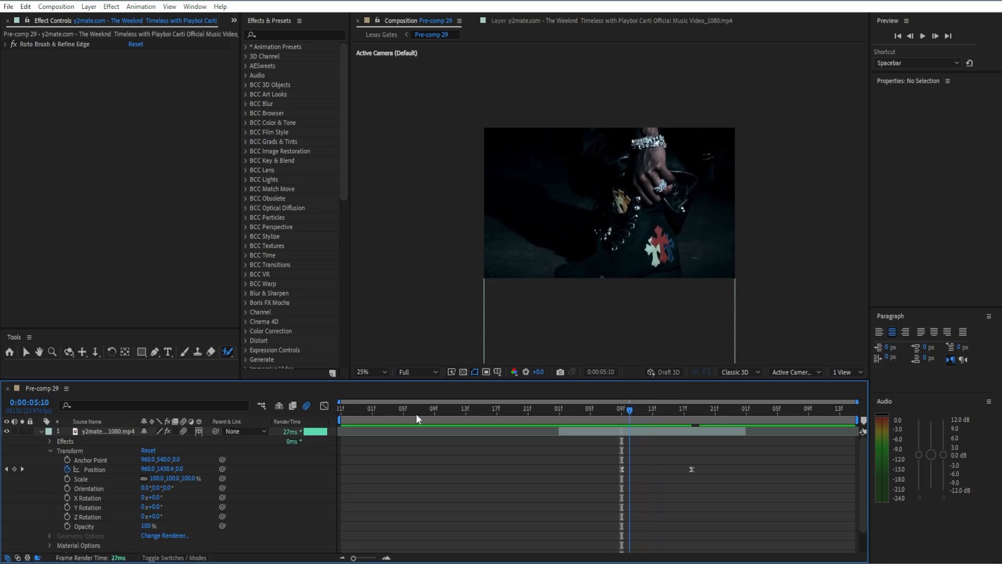
Step: Keyframe the star layer's Y Rotation from 0° at 0:00:05:10 to one full revolution at 0:00:05:14
left_click(67, 508)
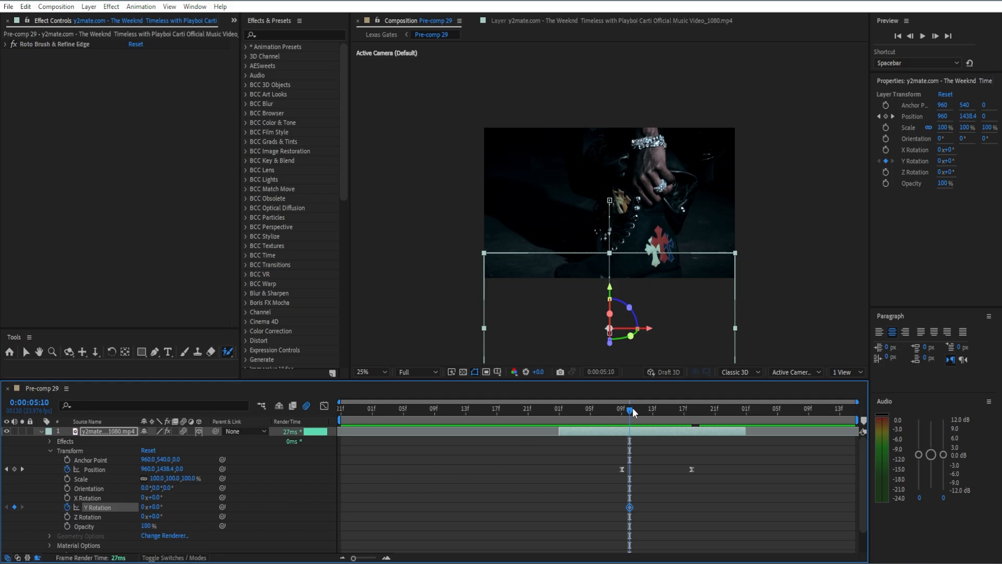
left_click_drag(633, 409, 664, 397)
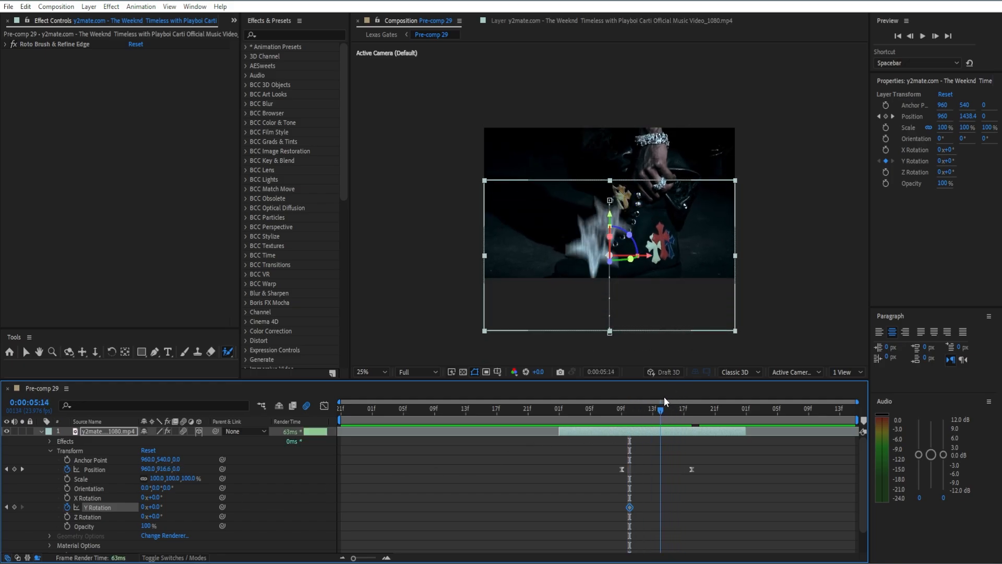
left_click(144, 507)
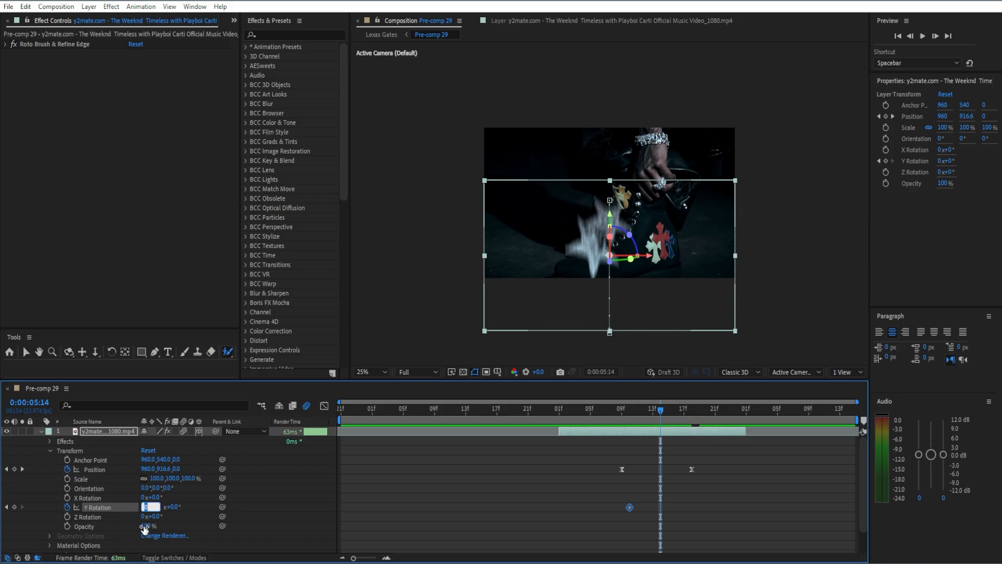
type("1")
key("Return")
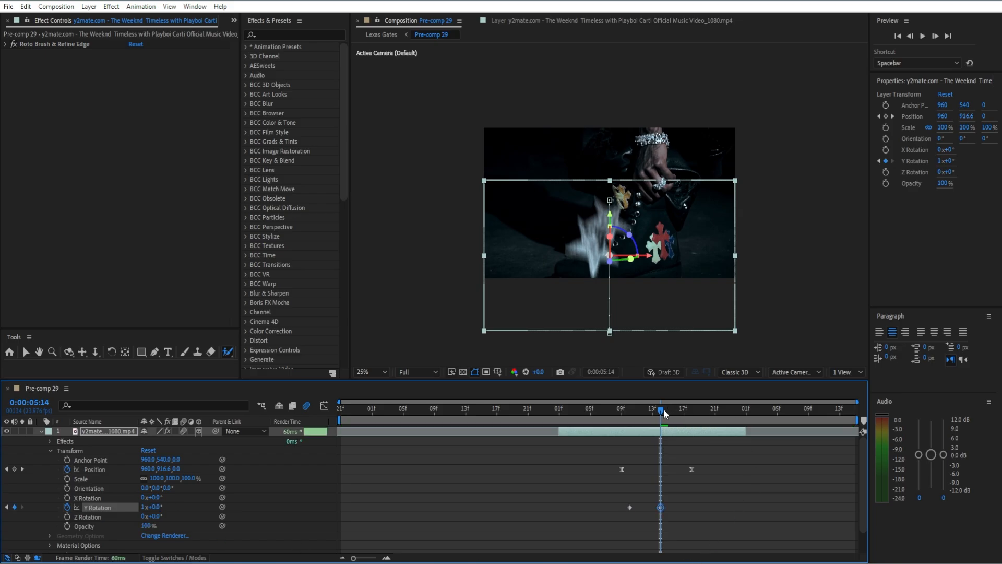
Step: Preview the spin, and start it earlier by moving the first Position keyframe to 0:00:05:06 and the first Y Rotation keyframe to 0:00:05:07
left_click_drag(664, 413, 604, 441)
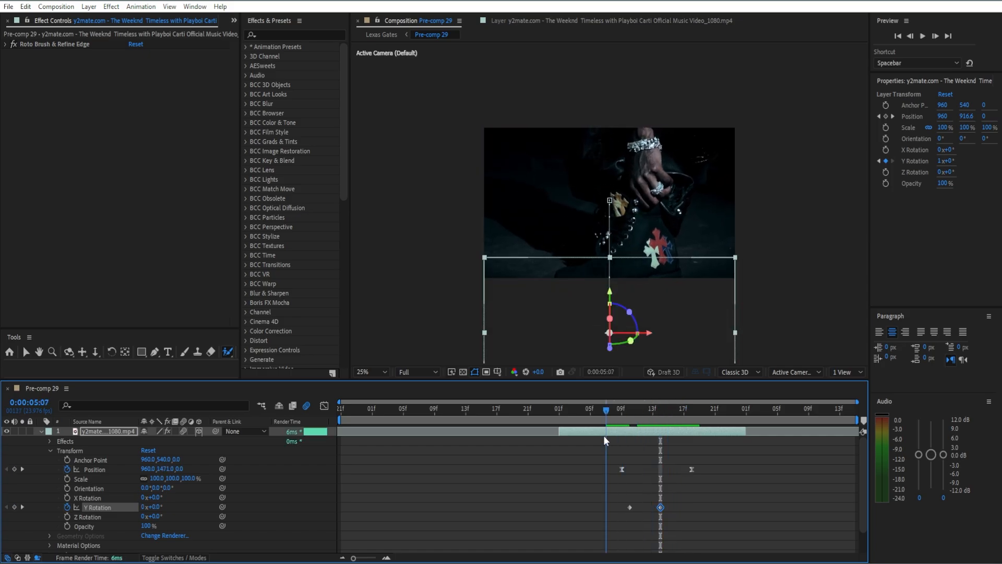
key("space")
key("space")
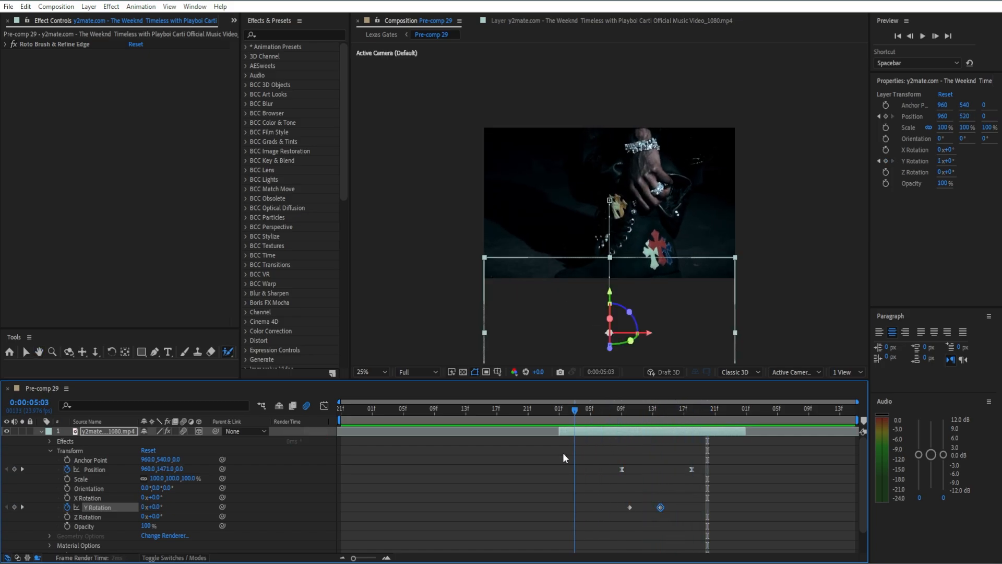
key("space")
key("space")
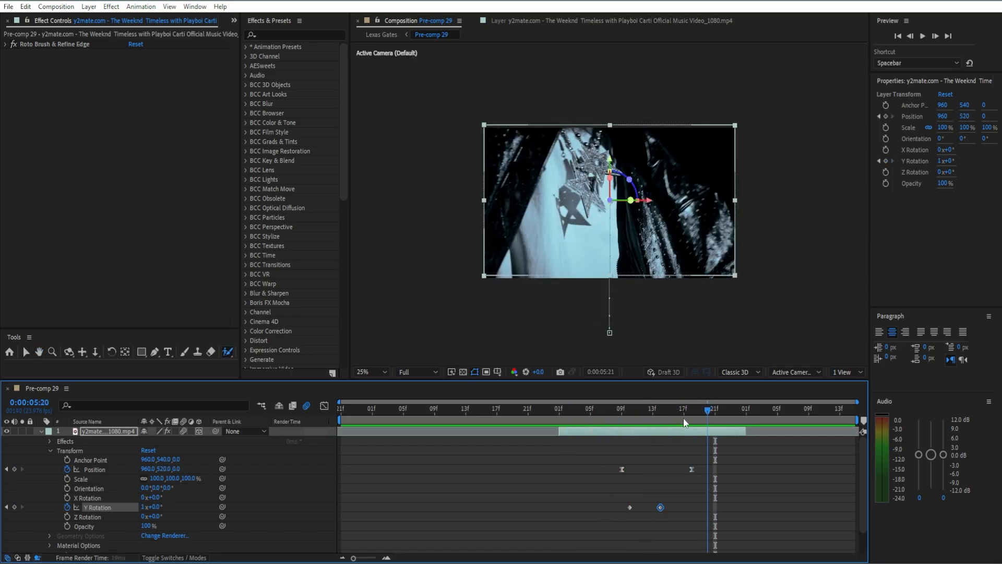
left_click_drag(680, 410, 596, 474)
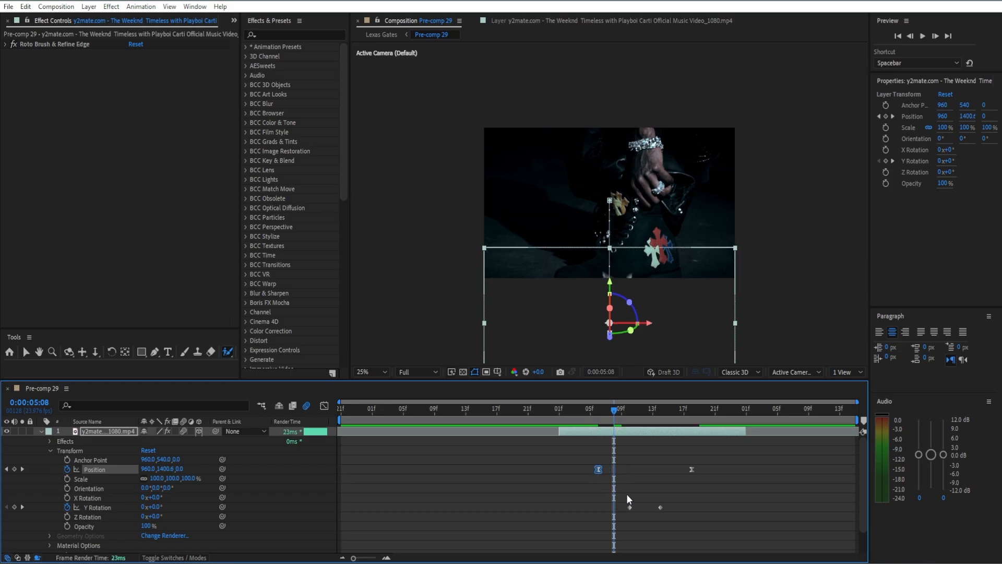
left_click_drag(630, 507, 606, 507)
key("space")
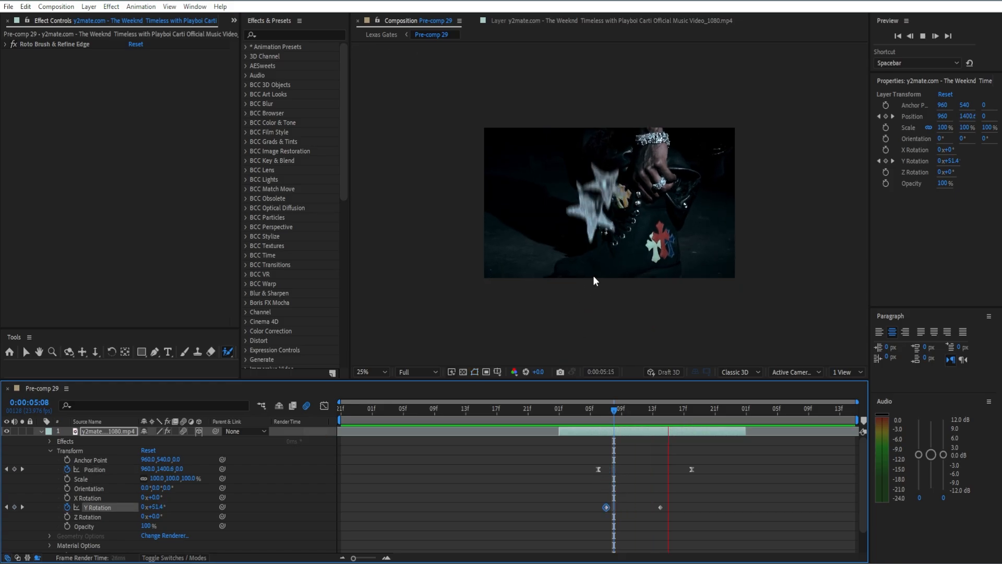
key("space")
Step: Apply Easy Ease to both Y Rotation keyframes of the star layer
left_click_drag(692, 411, 638, 443)
left_click_drag(581, 514, 675, 500)
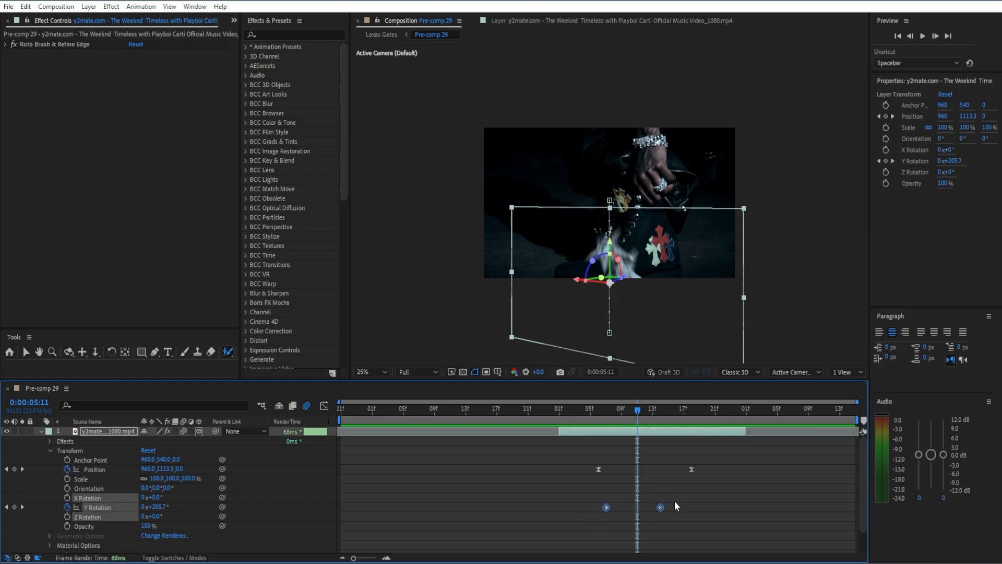
key("F9")
left_click(674, 500)
Step: Fade out the star layer with Opacity keyframes of 100% at 0:00:05:15 and 0% at 0:00:05:18
left_click_drag(637, 424, 669, 429)
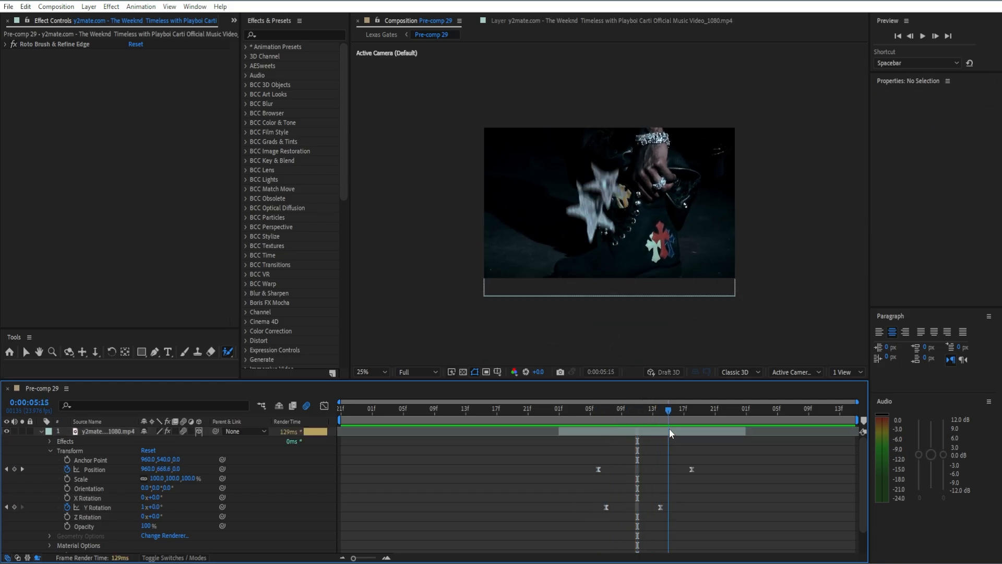
left_click(67, 525)
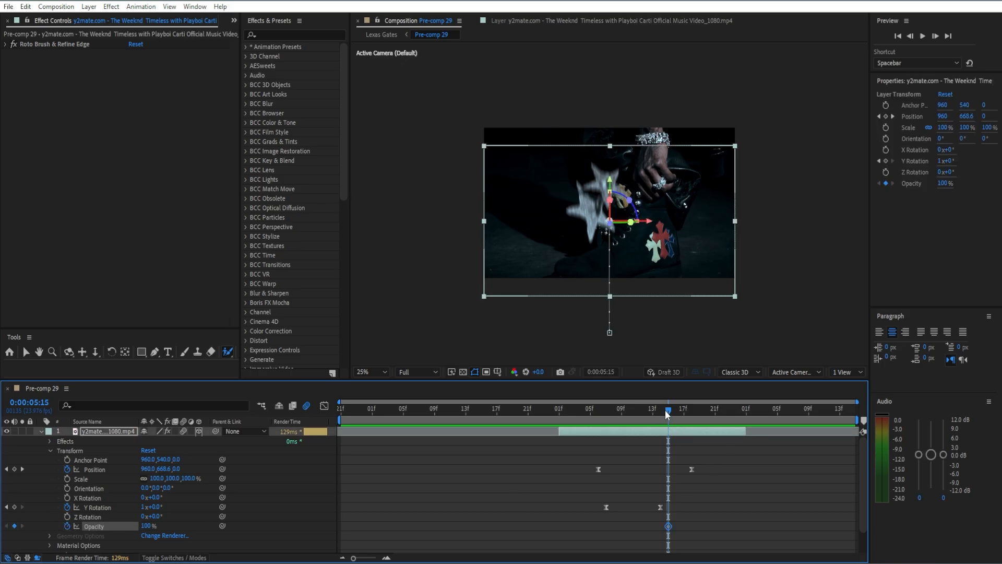
left_click_drag(667, 414, 691, 417)
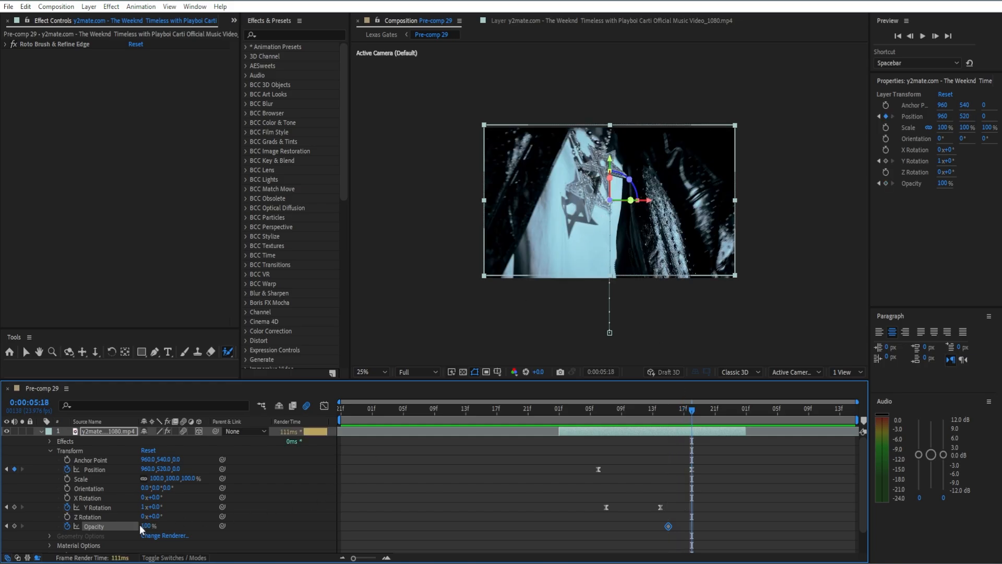
left_click_drag(144, 525, 55, 538)
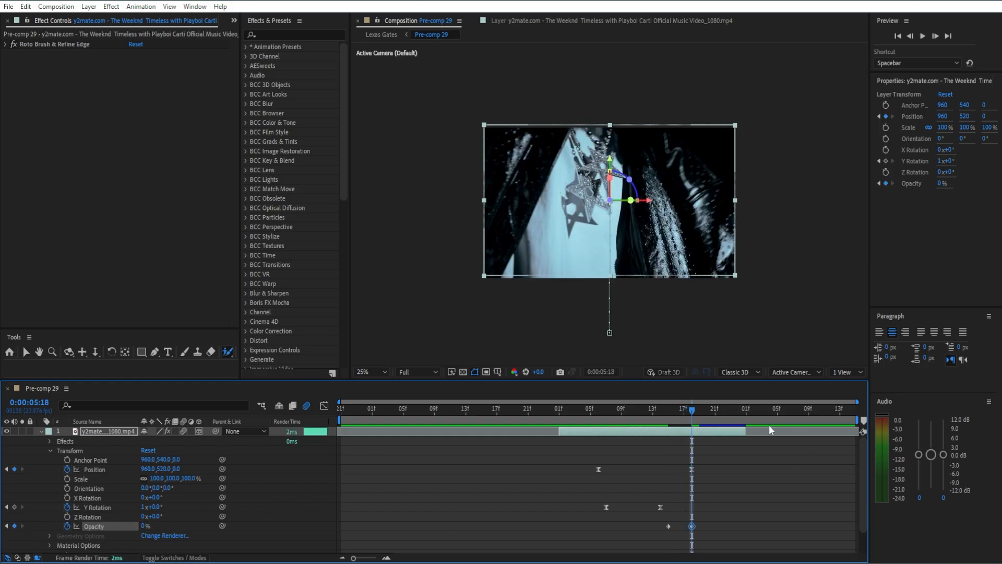
Step: Play back the transition several times to check the stars' rise, spin and fade into the next clip
left_click_drag(689, 411, 653, 416)
key("space")
left_click(744, 410)
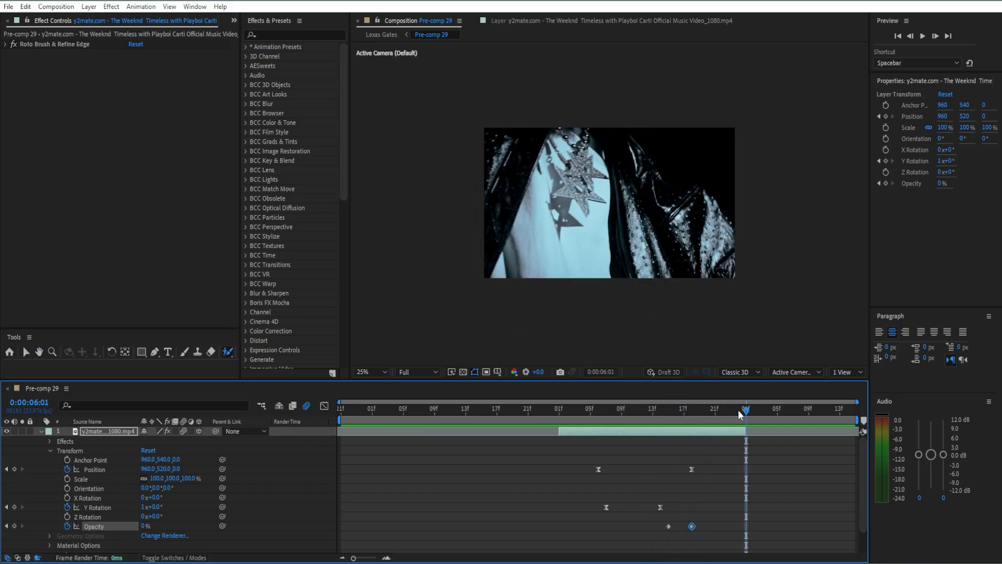
left_click_drag(747, 407, 676, 420)
left_click_drag(610, 459, 555, 471)
key("space")
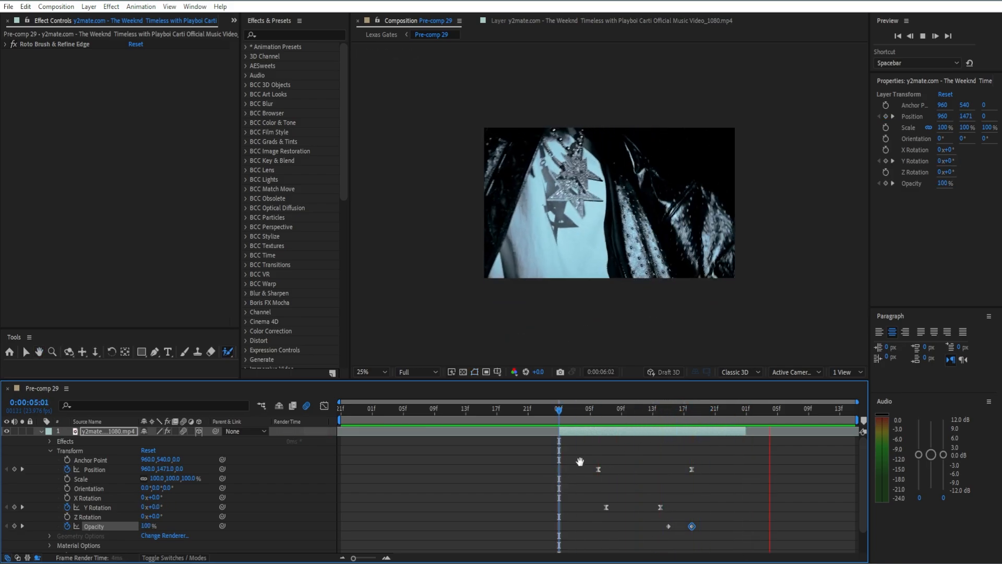
left_click_drag(786, 412, 529, 471)
key("space")
key("space")
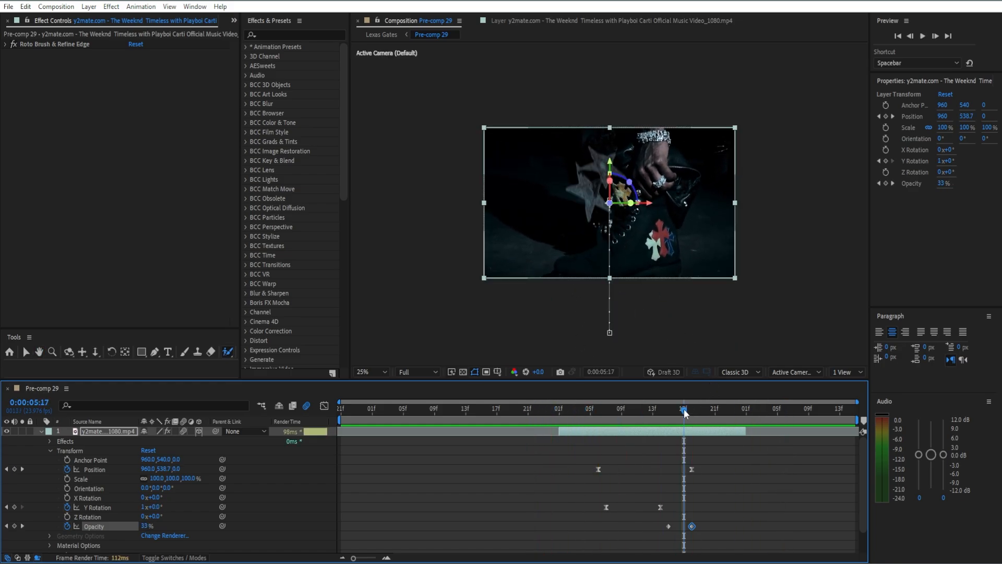
left_click_drag(685, 411, 589, 447)
key("space")
key("space")
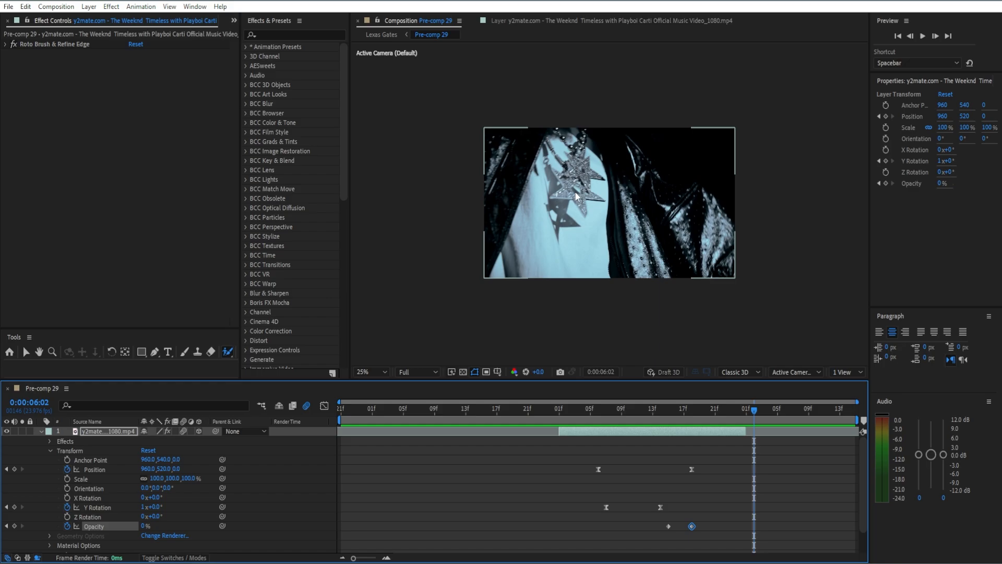
Step: Apply Easy Ease to both Opacity keyframes of the star layer and save the project
left_click_drag(723, 408, 701, 396)
left_click_drag(662, 537, 711, 519)
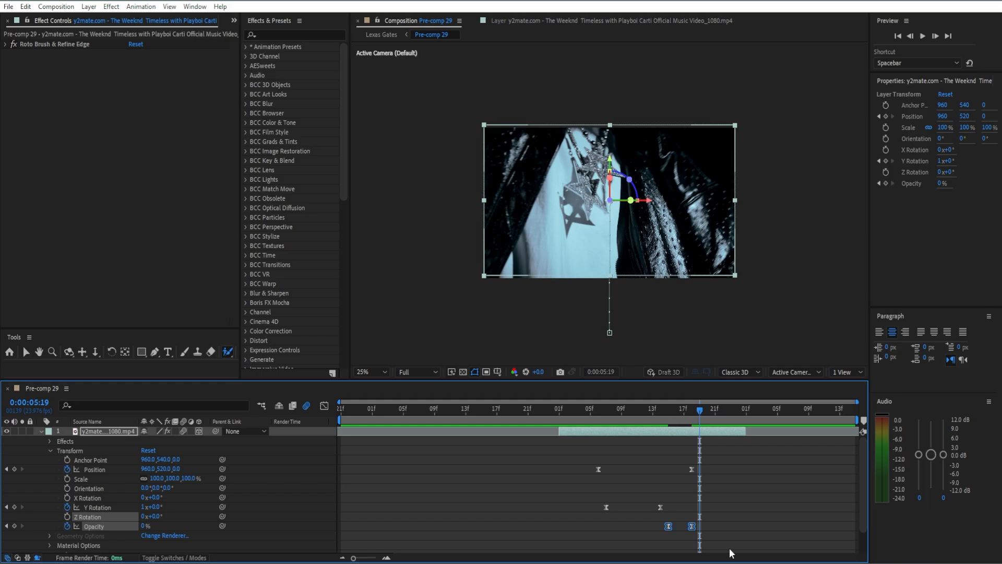
left_click(733, 538)
key("ctrl+s")
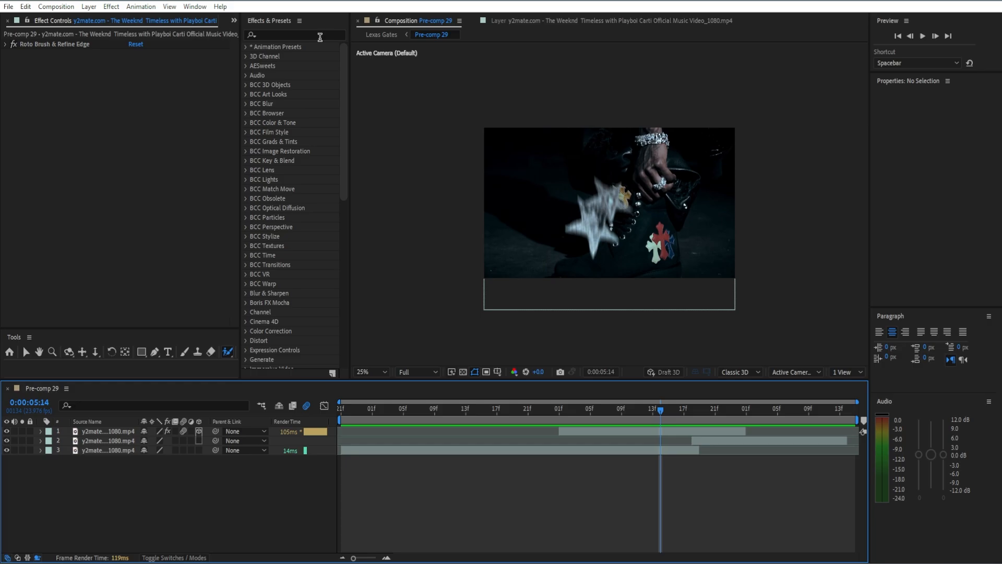
Step: Search the effects for "glow" and apply the Stylize Glow effect to the star layer
left_click(320, 33)
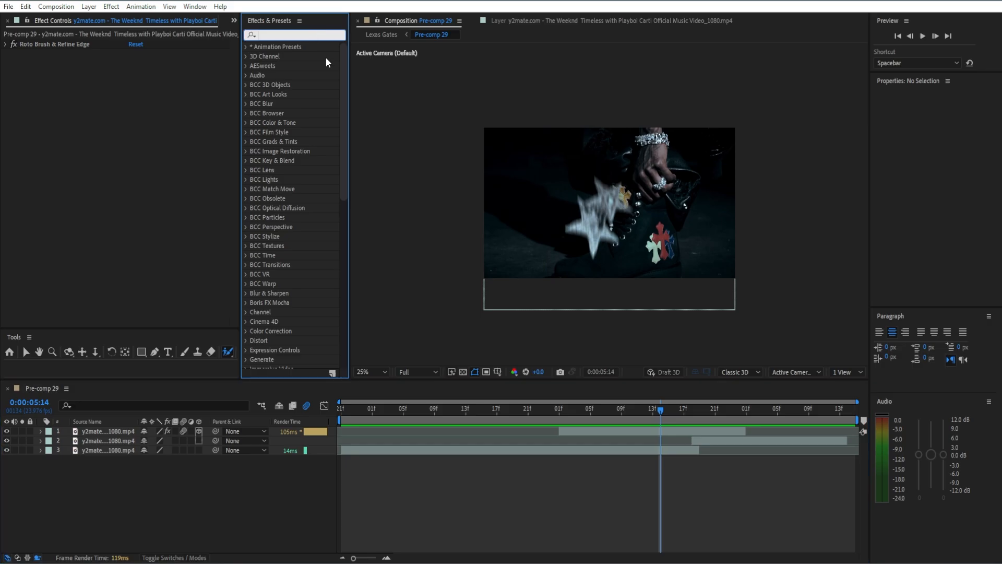
type("glow")
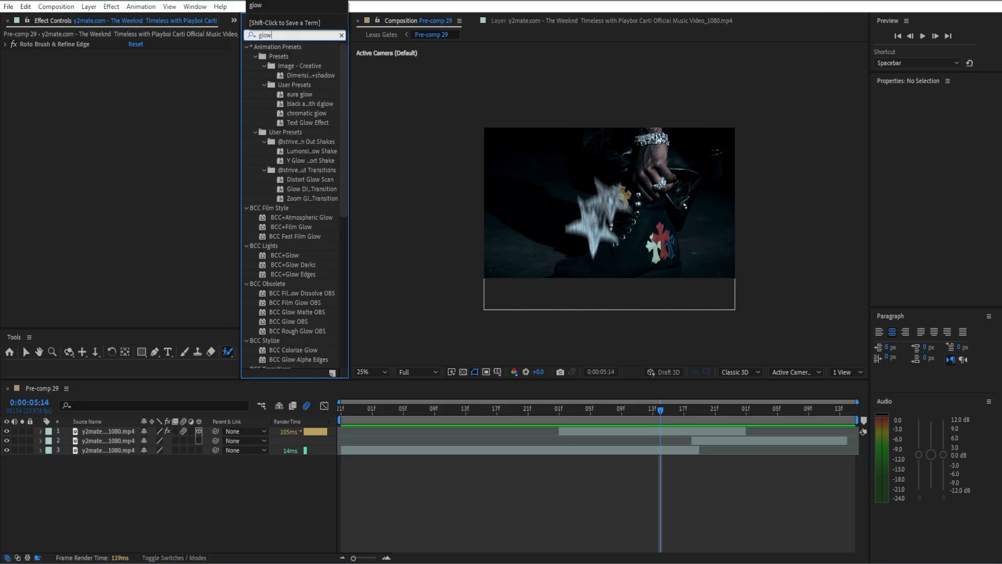
scroll(355, 233, "down", 1)
scroll(519, 233, "up", 3)
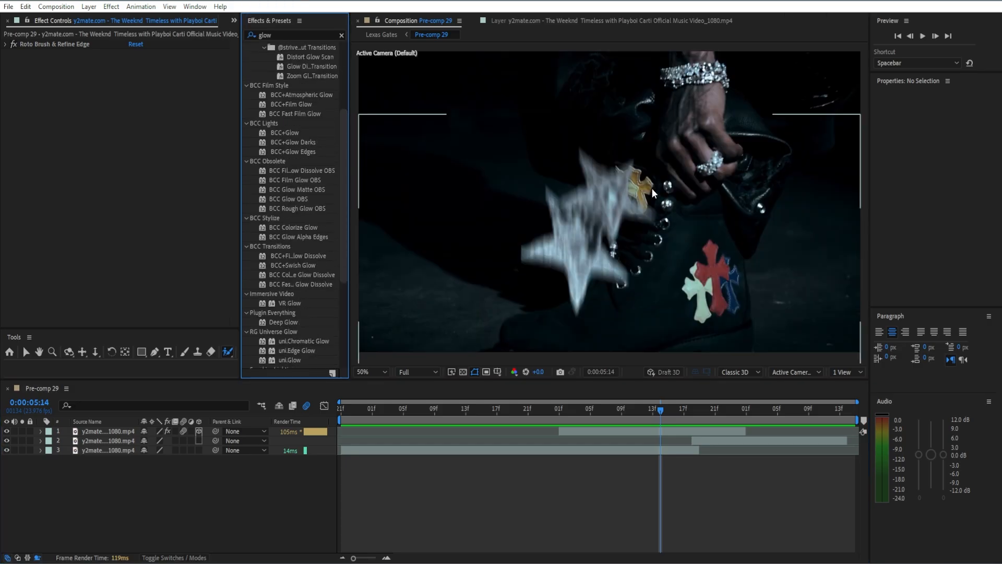
scroll(519, 233, "down", 3)
scroll(282, 243, "down", 6)
scroll(281, 244, "down", 4)
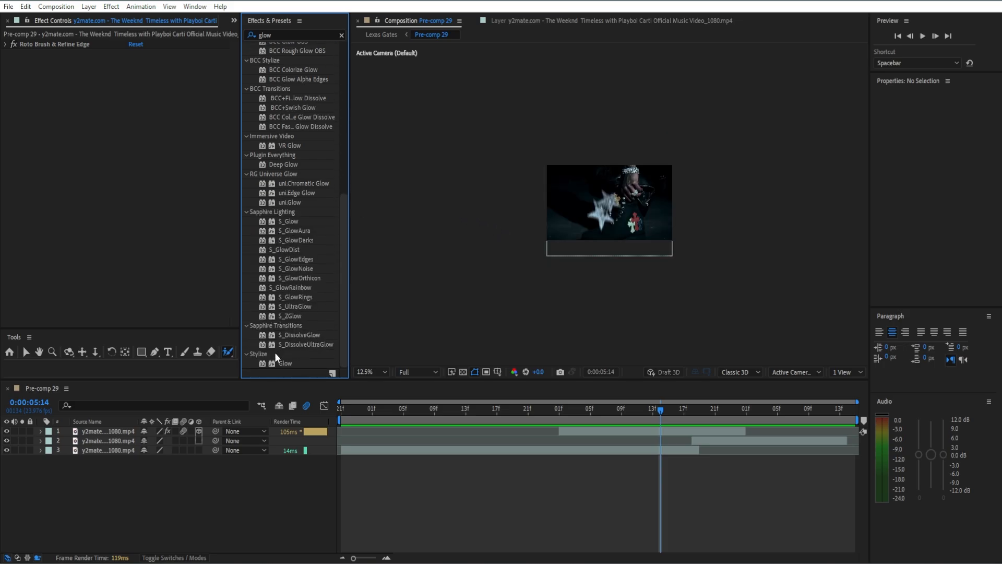
left_click_drag(280, 363, 165, 207)
key("v")
scroll(644, 246, "up", 1)
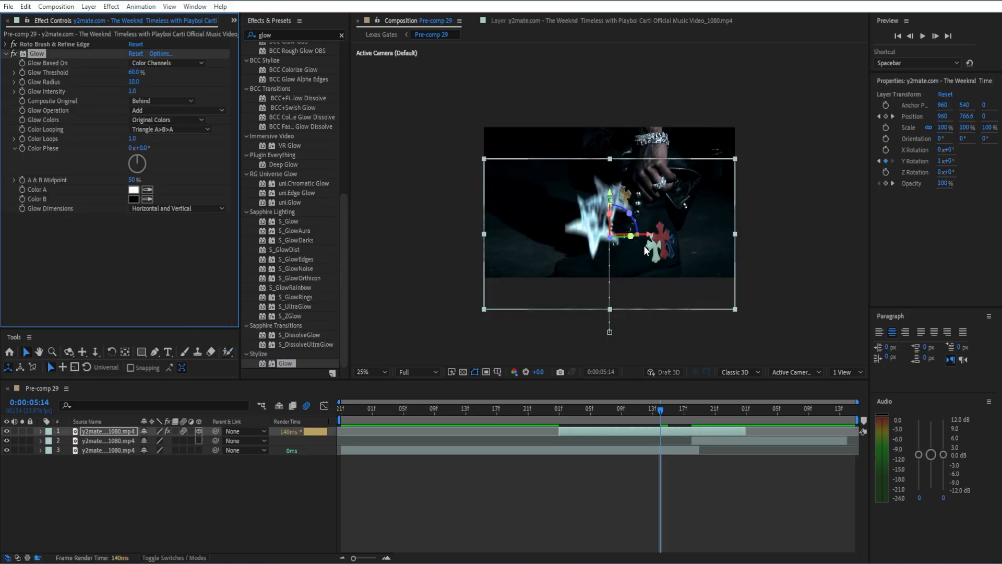
Step: Set the Glow effect's threshold to 41.6% and radius to 253, and collapse its settings
scroll(644, 246, "up", 1)
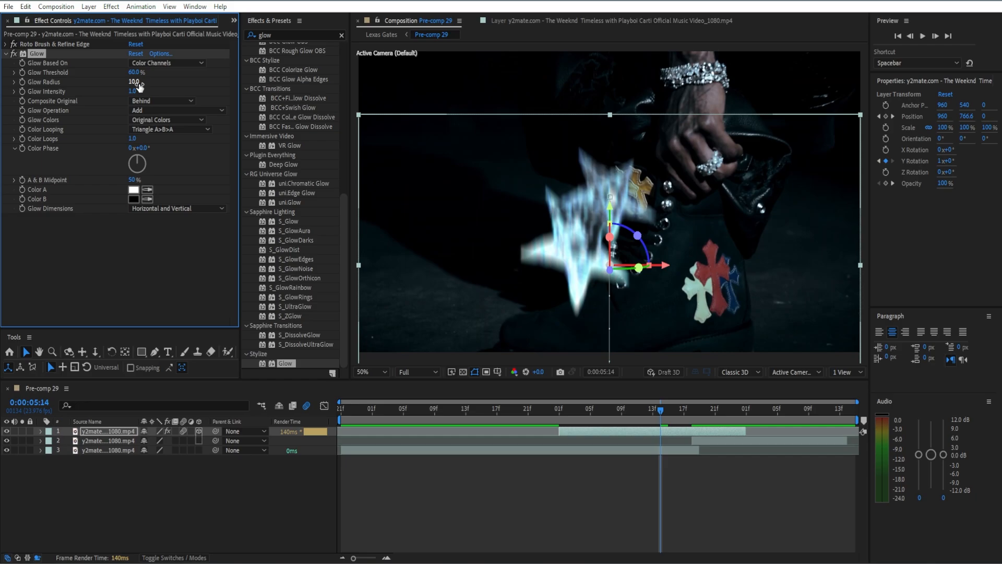
left_click_drag(140, 86, 233, 86)
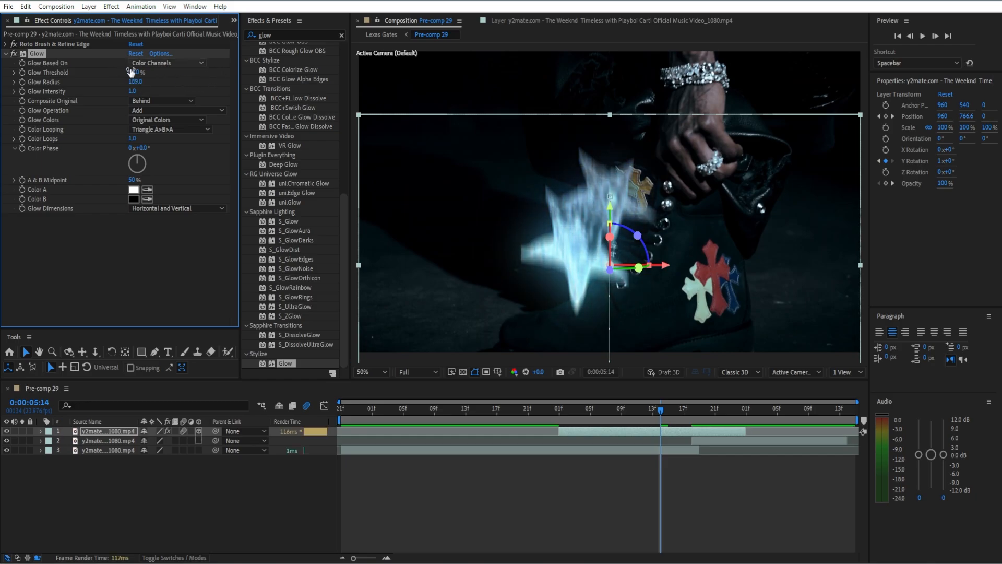
left_click_drag(132, 76, 118, 82)
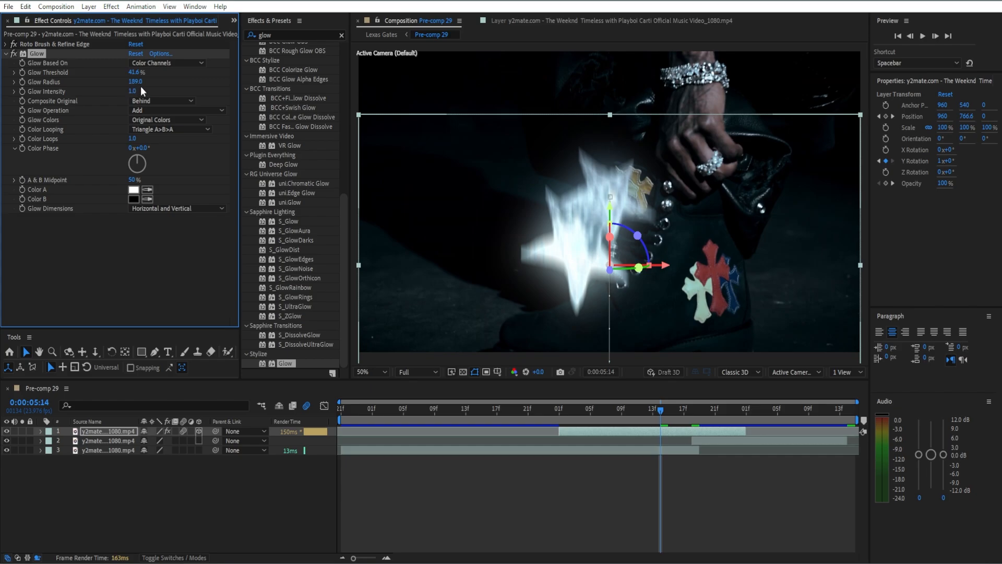
left_click_drag(139, 84, 172, 84)
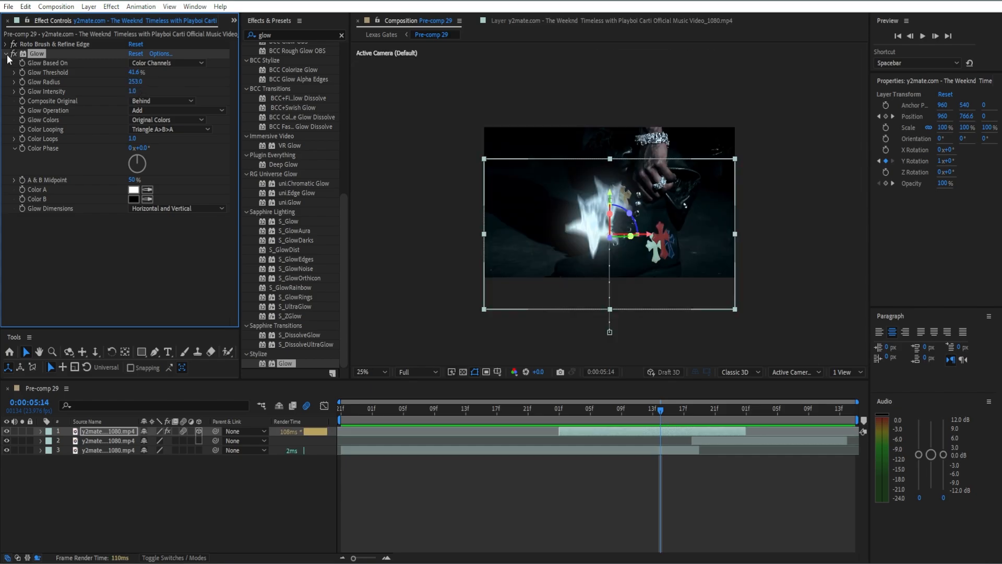
left_click(6, 53)
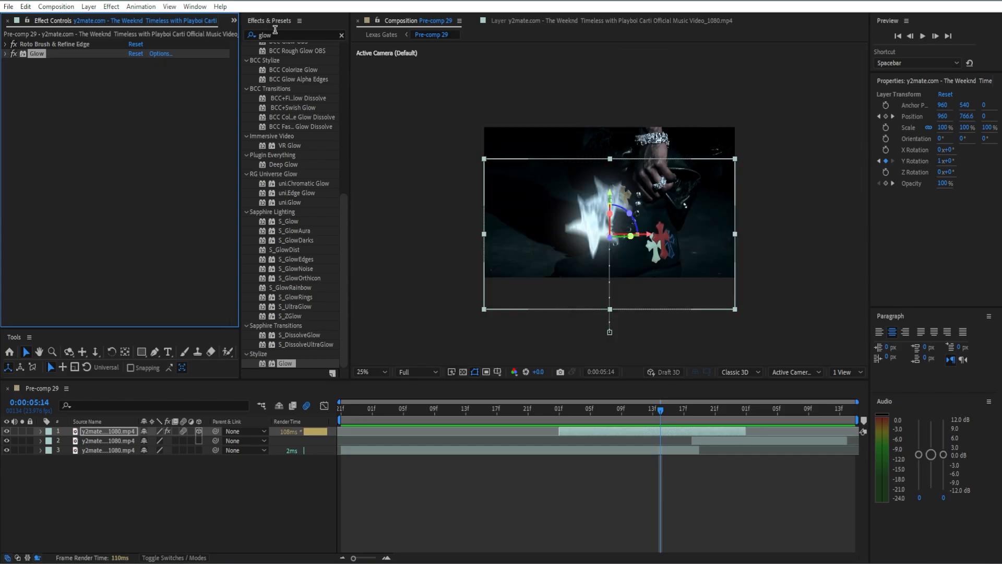
Step: Search the effects for "dir" and apply Directional Blur from Blur & Sharpen to the star layer
left_click(341, 35)
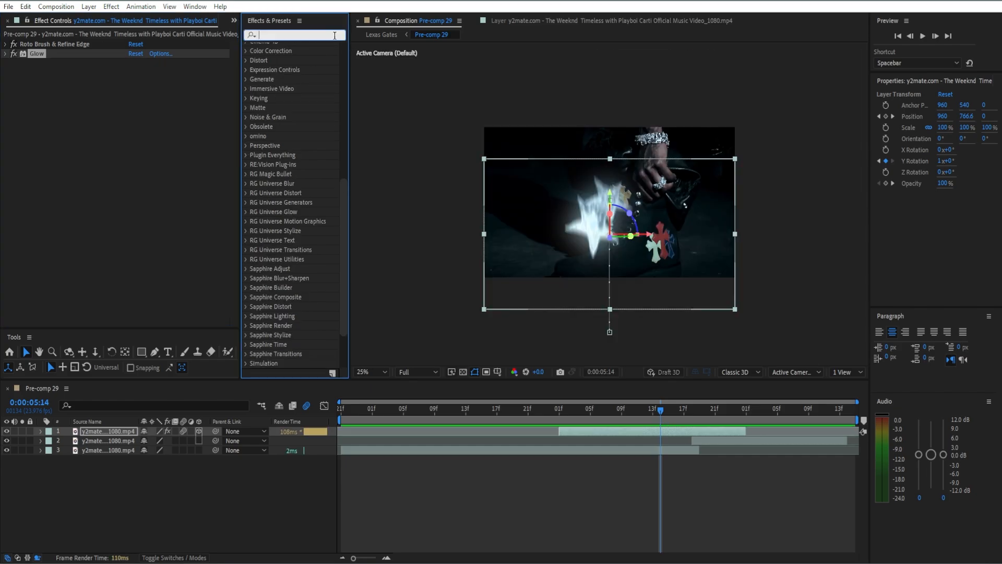
type("dir")
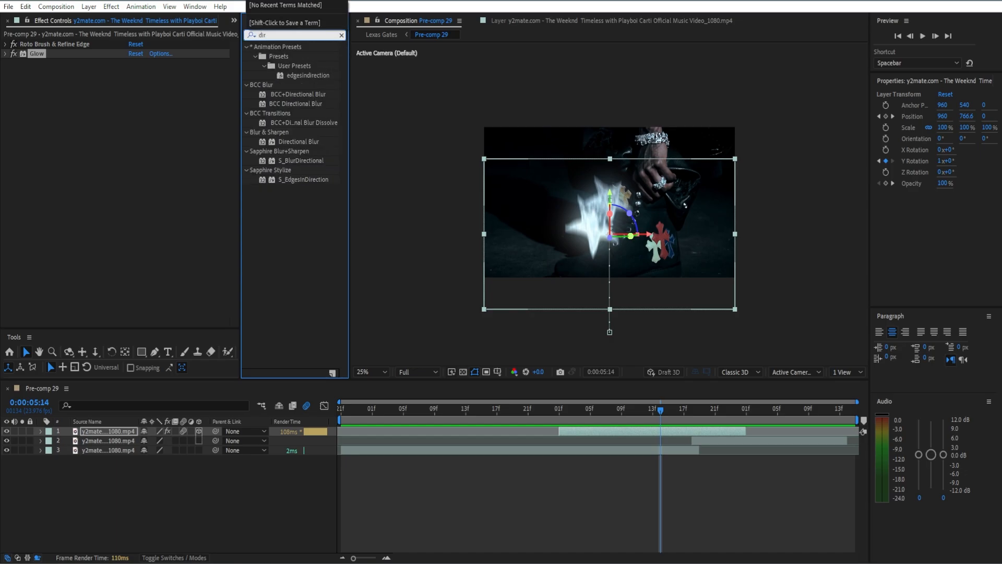
left_click_drag(298, 142, 78, 224)
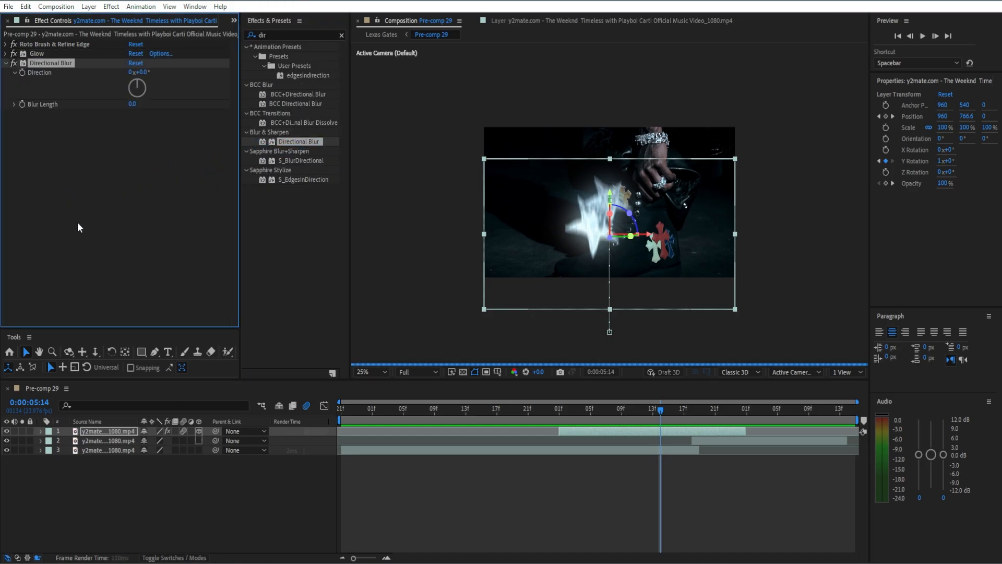
Step: Set the Directional Blur's direction to 180° and keyframe its Blur Length at 46.7 at 0:00:05:07
left_click(142, 72)
key("Return")
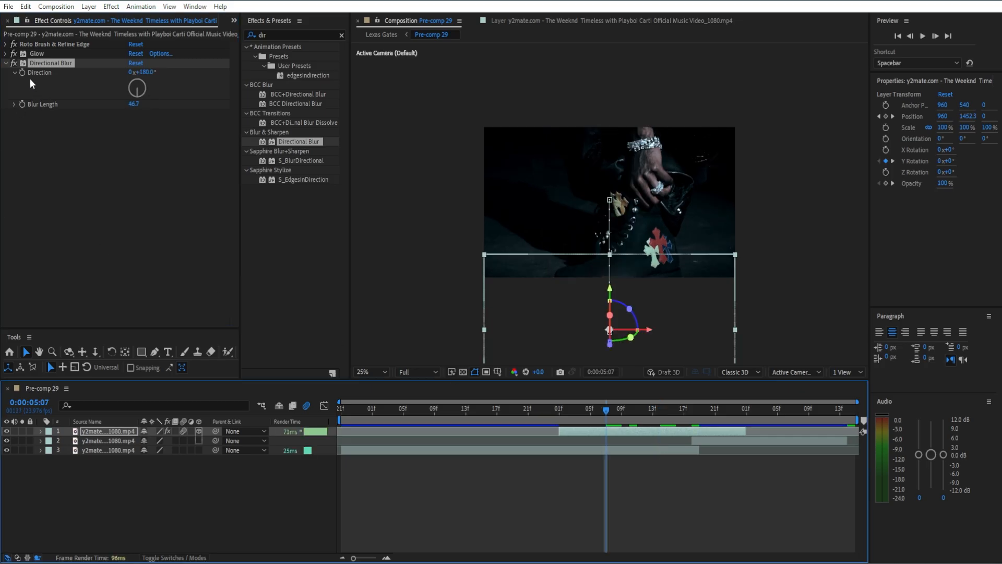
left_click(21, 106)
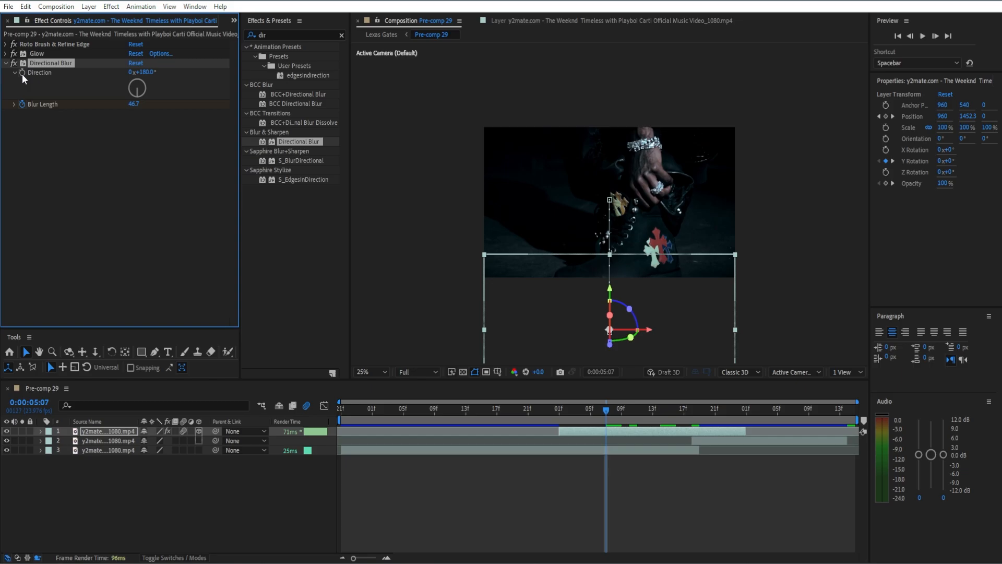
Step: Keyframe the star layer's Directional Blur Direction at 0° at 0:00:05:17 and preview the animation
key("u")
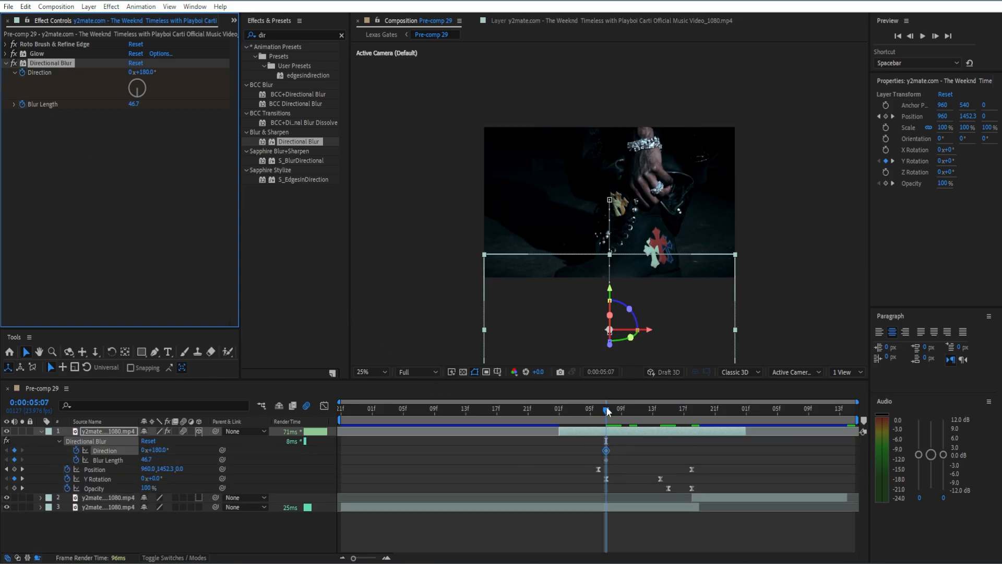
left_click_drag(606, 406, 681, 401)
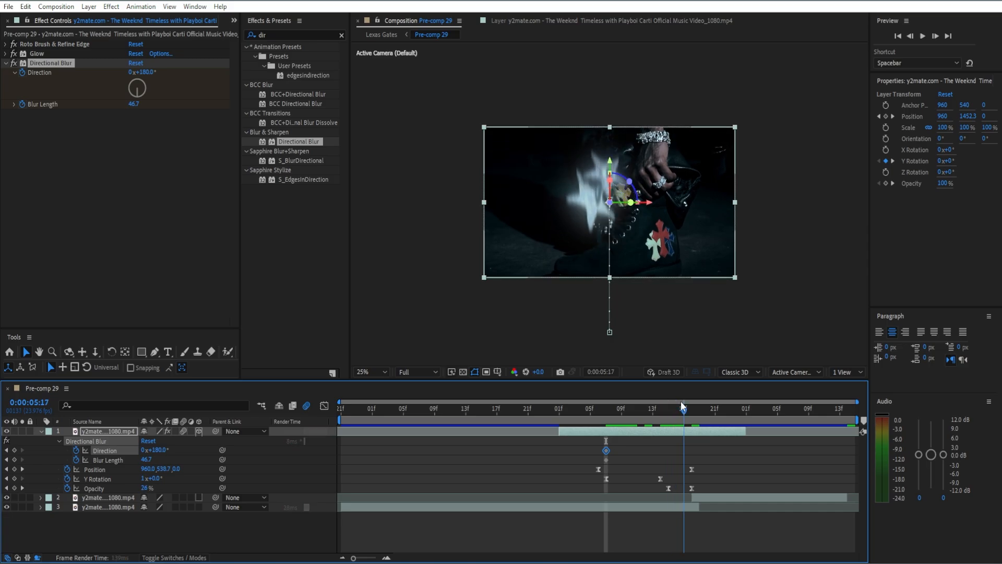
left_click(146, 72)
key("Return")
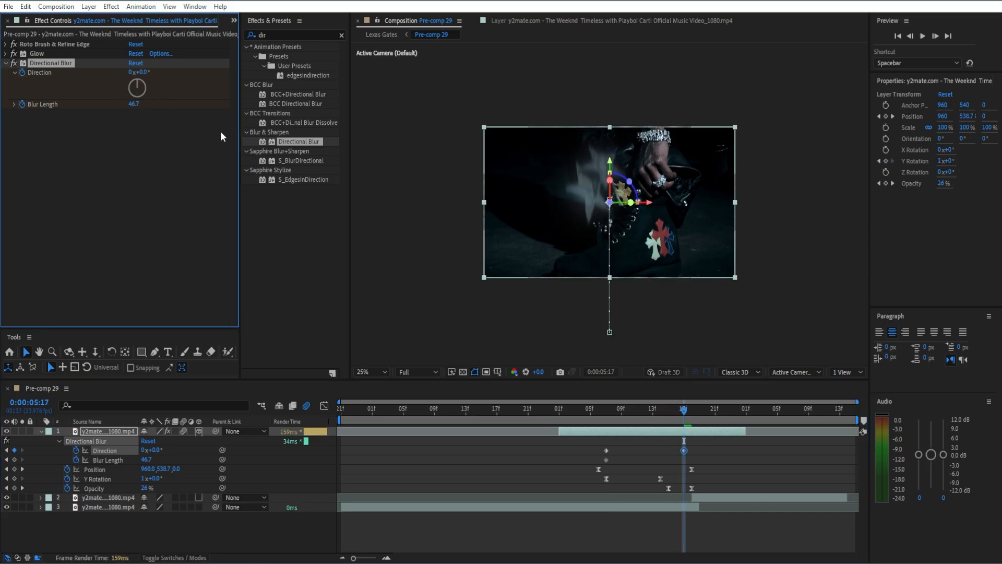
left_click_drag(684, 408, 595, 427)
key("space")
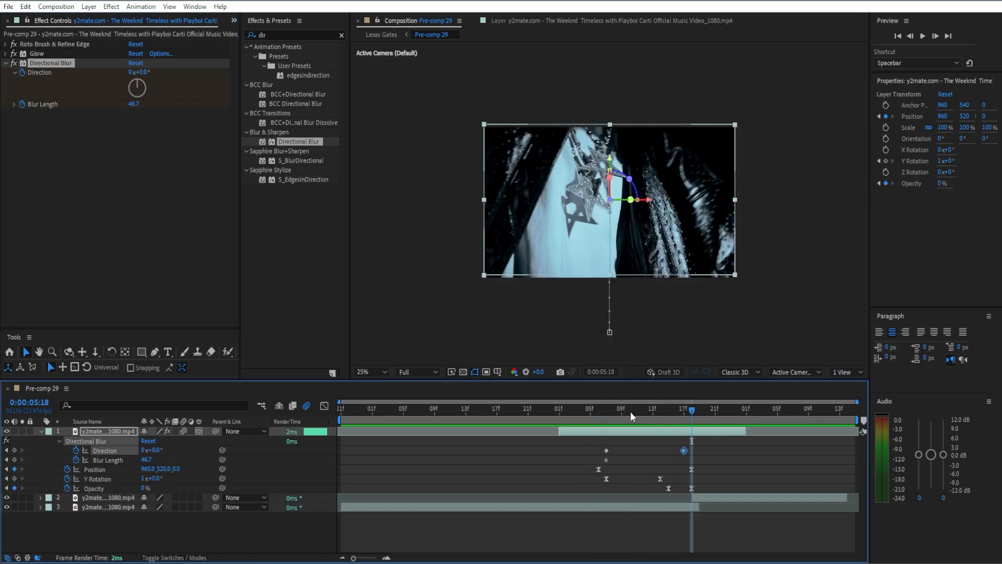
Step: Keyframe the Directional Blur's Blur Length at 0 at 0:00:05:17 and play back the transition
left_click(688, 407)
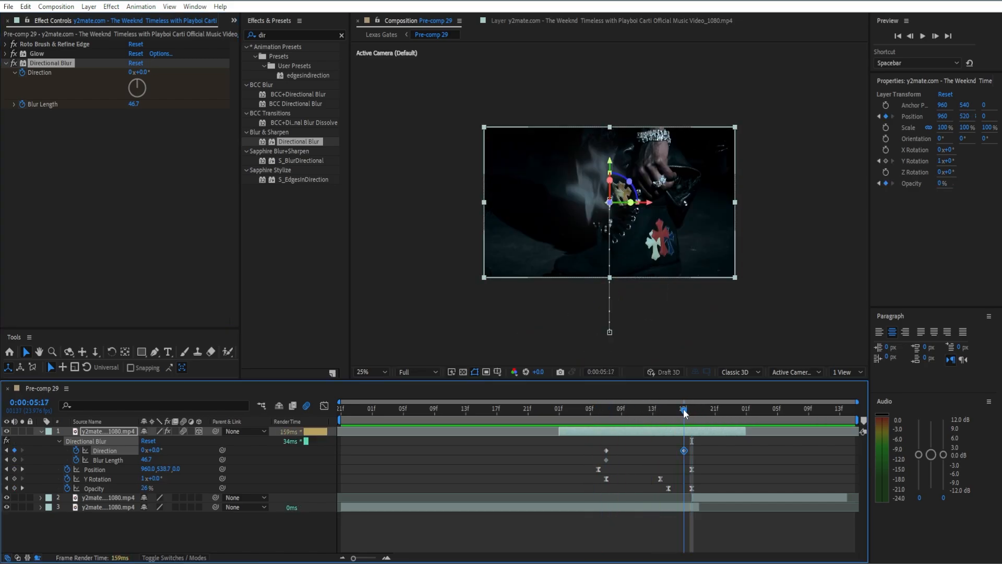
left_click(134, 104)
type("0")
key("Return")
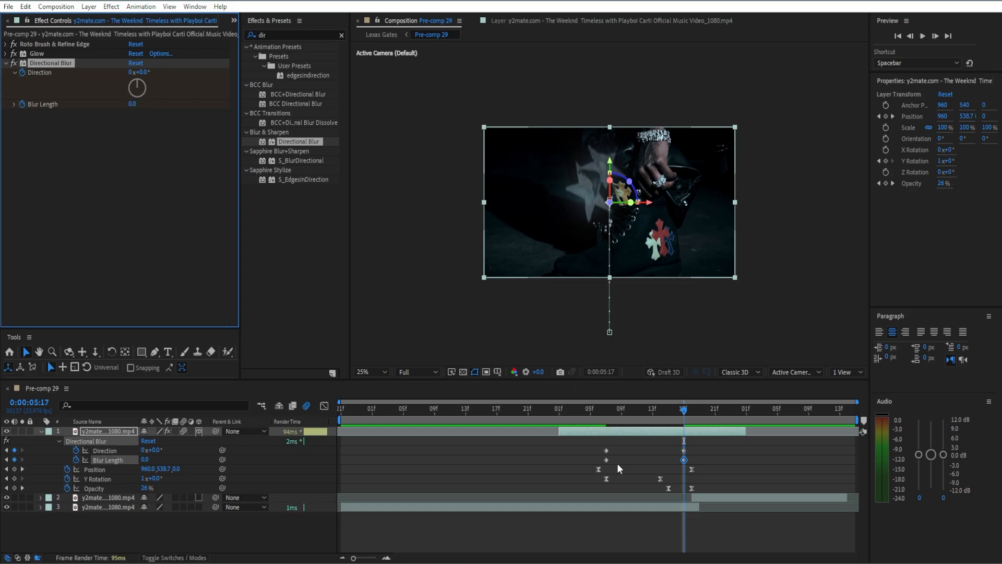
left_click(582, 410)
key("space")
key("space")
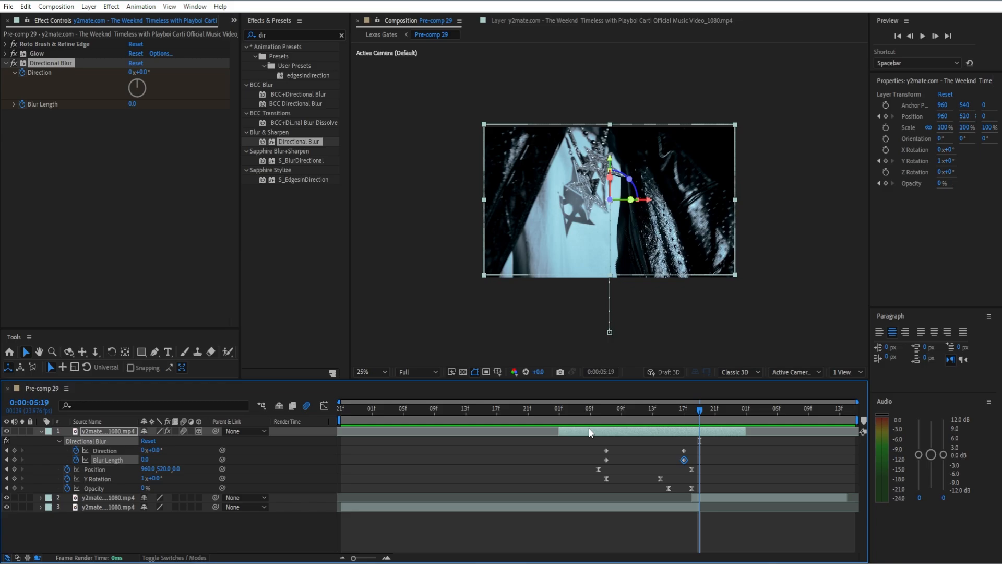
Step: Apply Easy Ease to the Directional Blur's Direction and Blur Length keyframes, and collapse the star layer's properties
left_click_drag(593, 439, 684, 462)
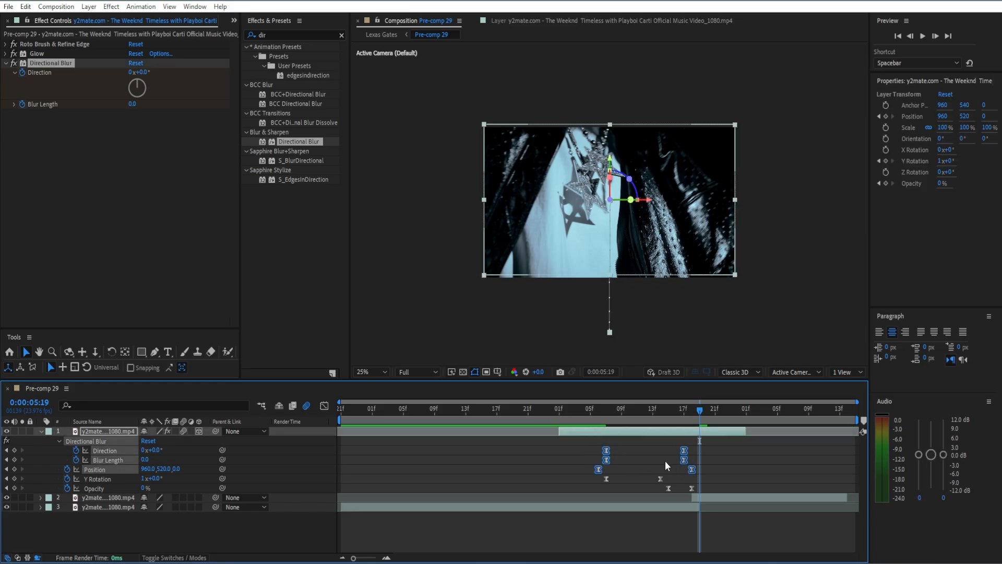
left_click(664, 460)
left_click(656, 432)
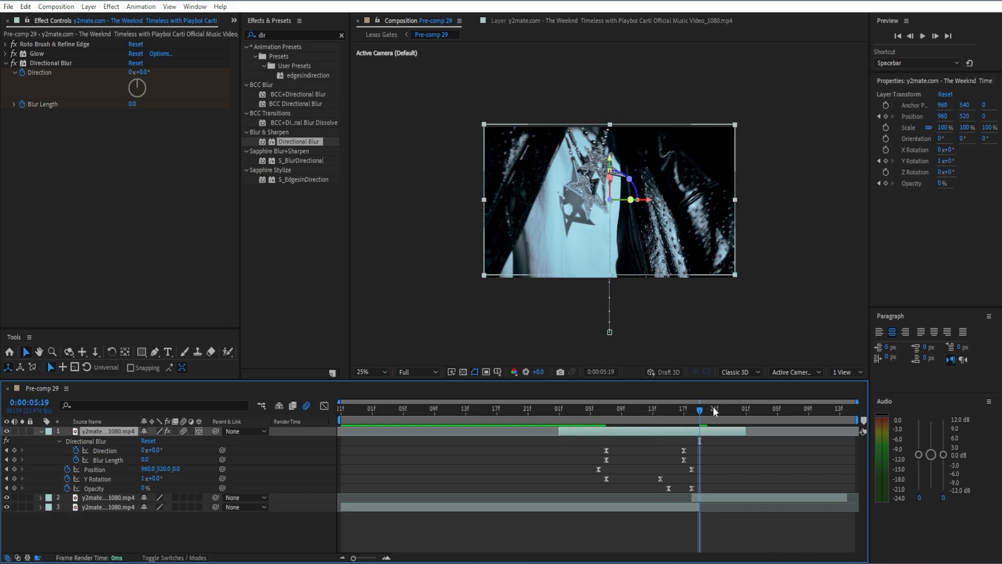
mouse_move(699, 410)
left_mouse_down()
mouse_move(603, 437)
mouse_move(685, 414)
left_mouse_up()
key("e")
key("e")
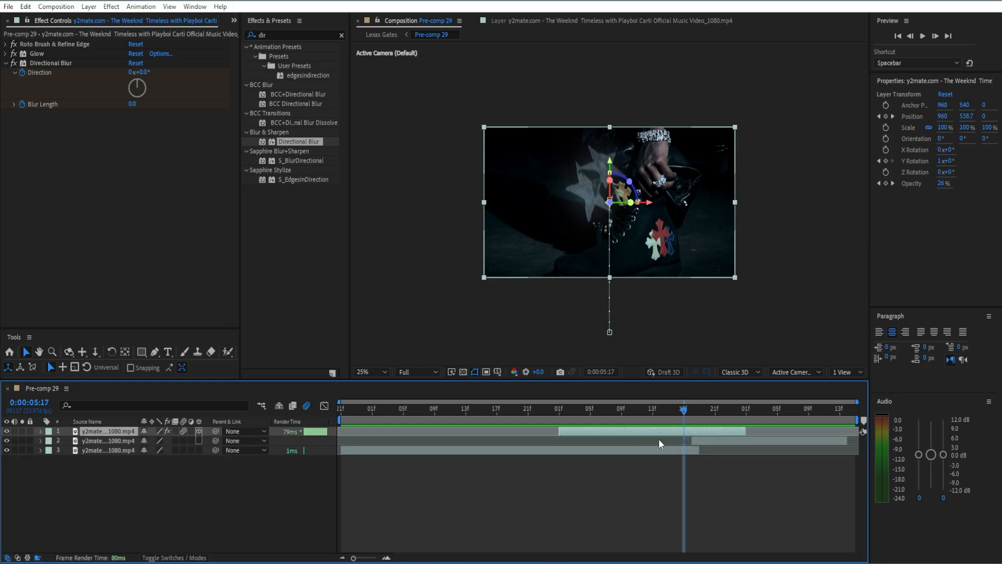
left_click(659, 439)
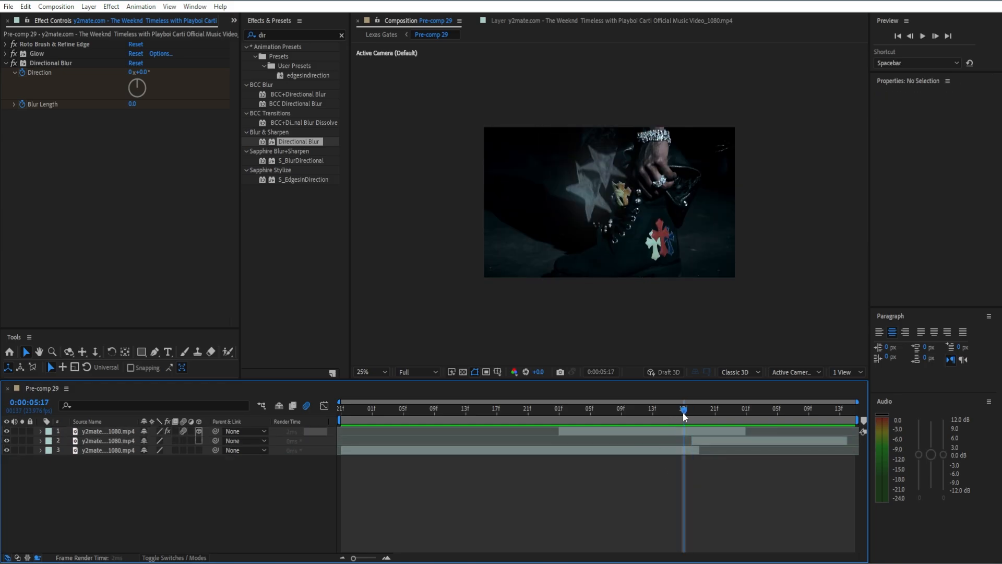
Step: Search the effects for "s_blur" and apply S_BlurMoCurves to the second layer, the incoming pendant clip
left_click_drag(684, 415, 762, 426)
left_click(759, 440)
left_click(342, 36)
left_click(331, 36)
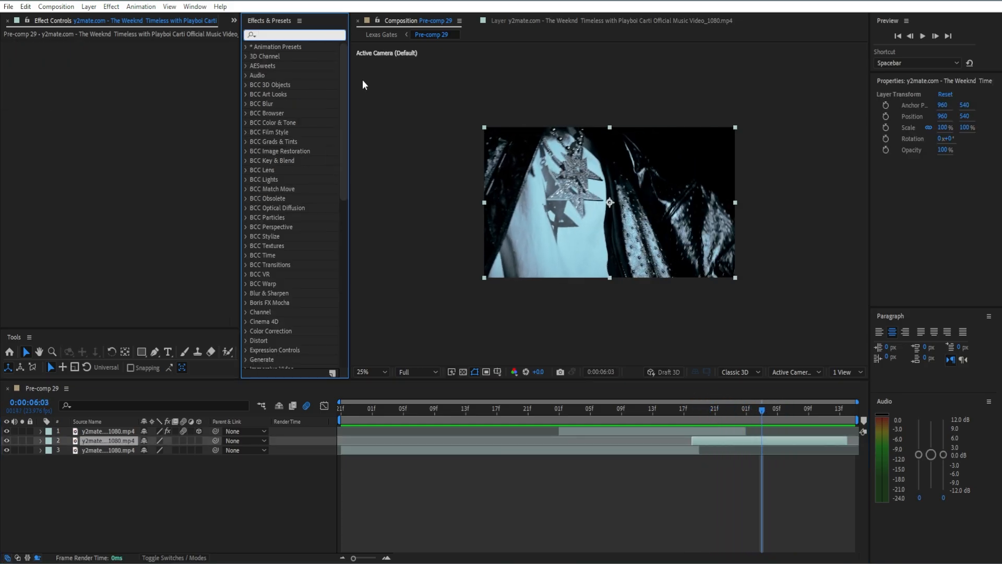
type("s_blu")
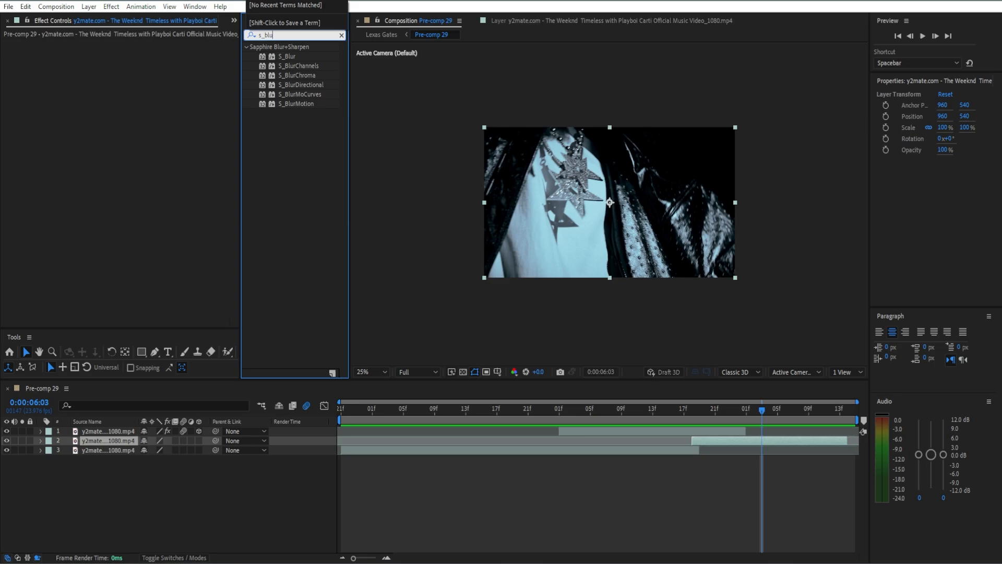
type("r")
double_click(286, 94)
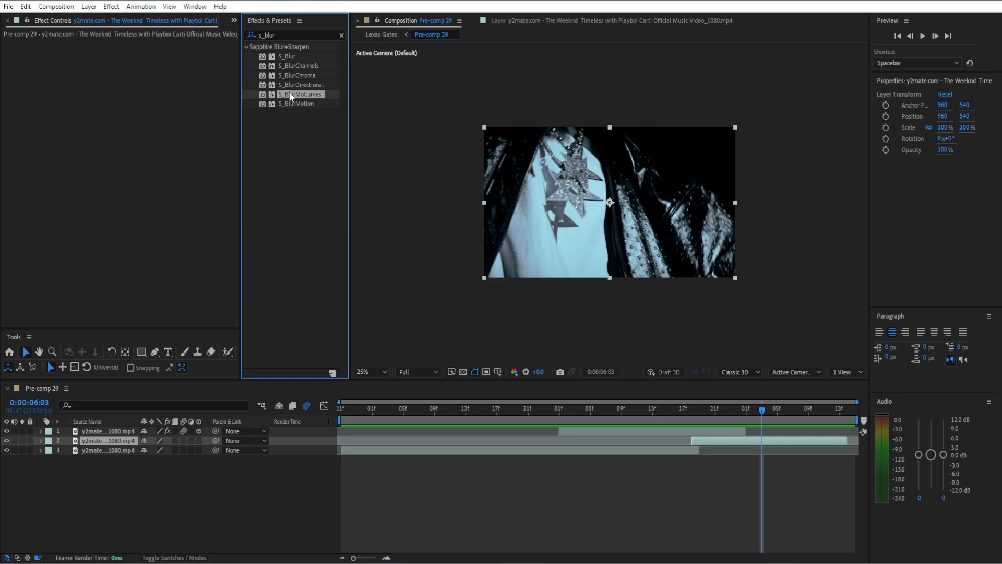
Step: Trim the end of the bottom clip back to 0:00:05:18, where the incoming clip starts
left_click_drag(776, 409, 692, 429)
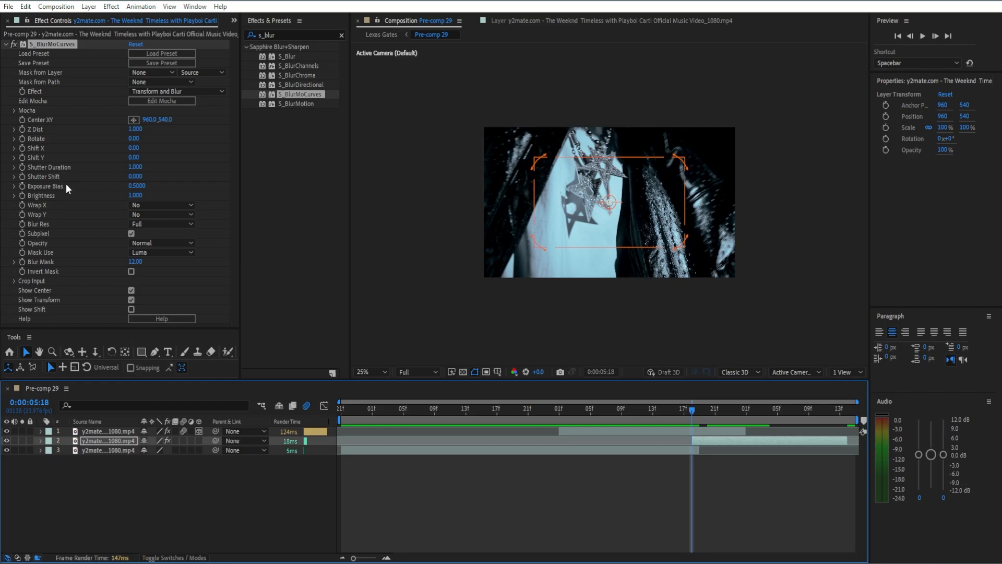
mouse_move(133, 158)
left_mouse_down()
mouse_move(227, 144)
mouse_move(144, 167)
left_mouse_up()
key("ctrl+z")
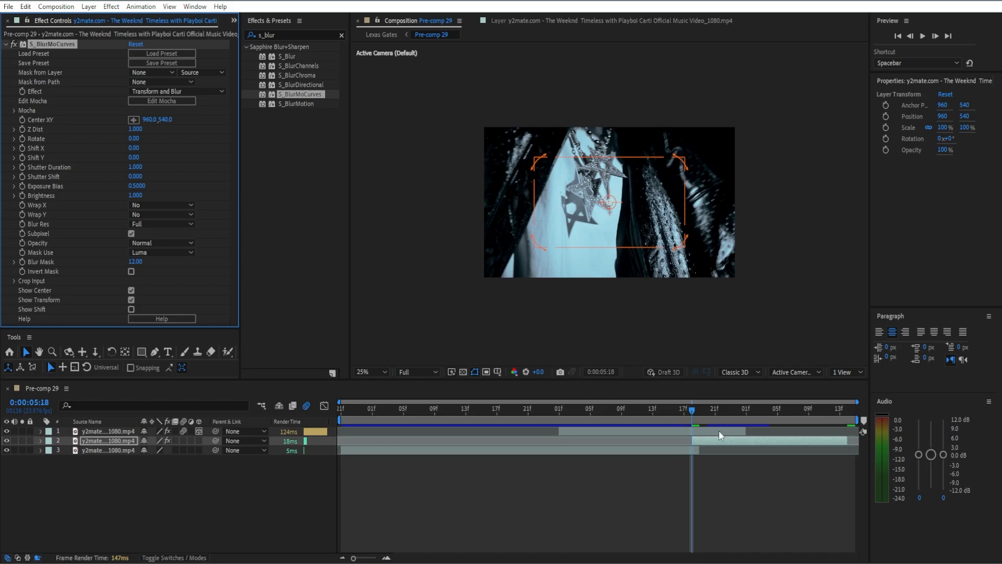
left_click(699, 449)
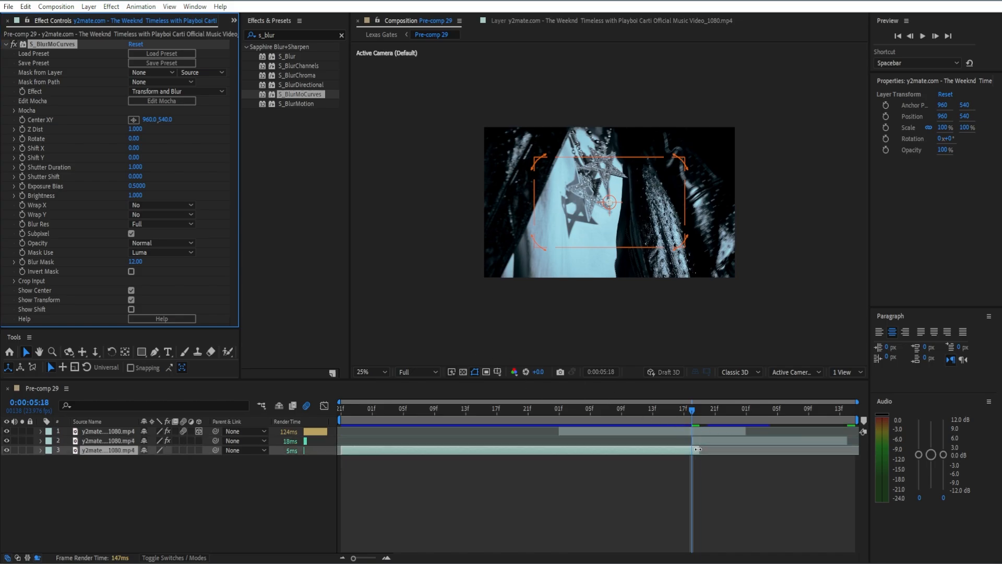
mouse_move(693, 410)
left_mouse_down()
mouse_move(659, 420)
mouse_move(692, 411)
left_mouse_up()
left_click(700, 441)
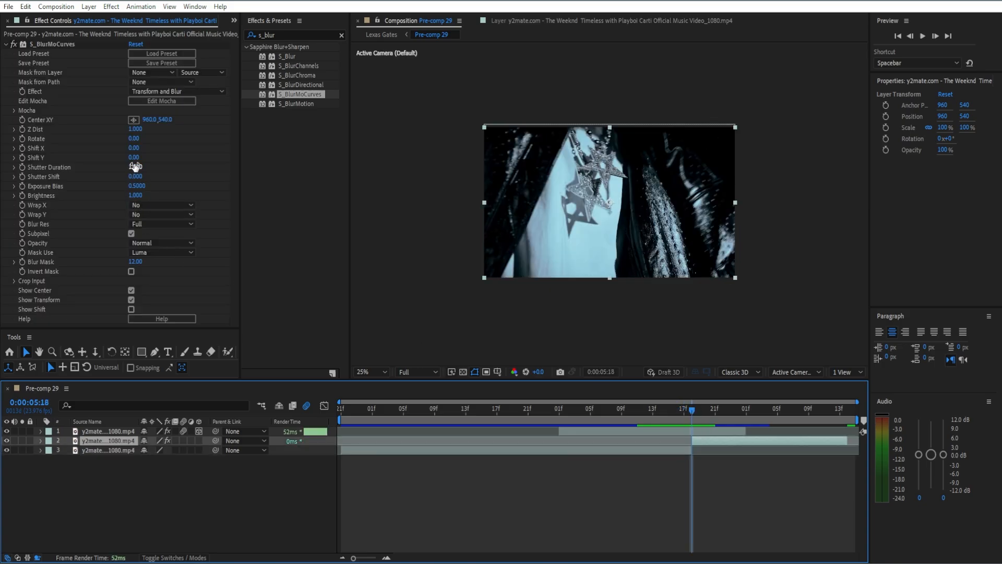
Step: Set S_BlurMoCurves' Shift Y to 400 with a keyframe at 0:00:05:18, and set Wrap Y to Reflect
left_click_drag(132, 159, 152, 161)
left_click(152, 205)
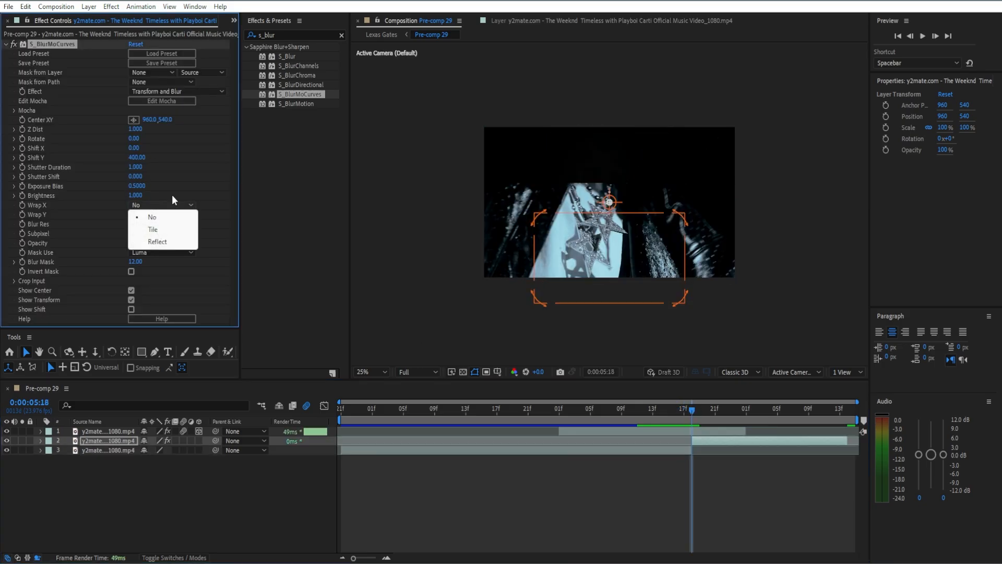
left_click(172, 196)
left_click(157, 214)
left_click(156, 251)
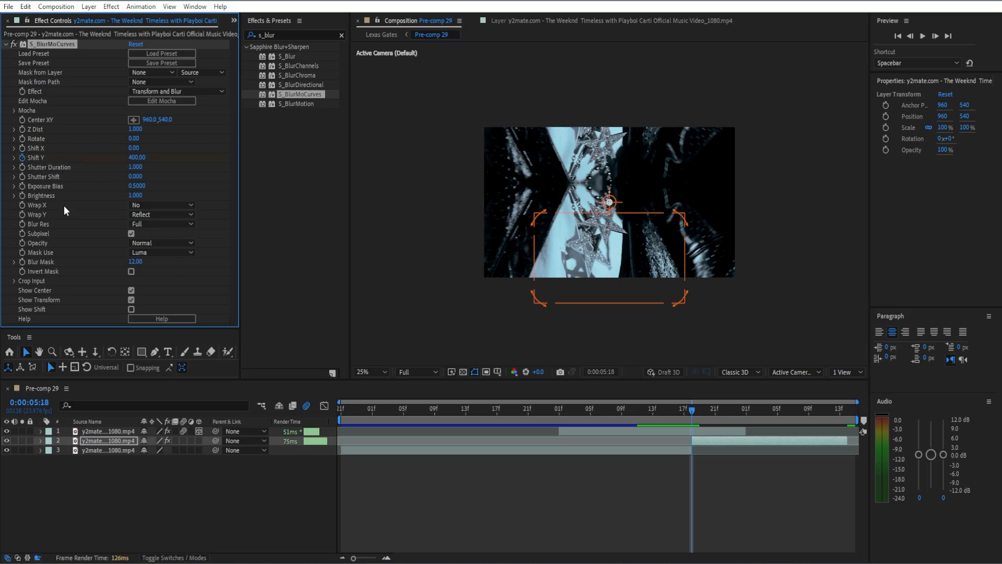
key("u")
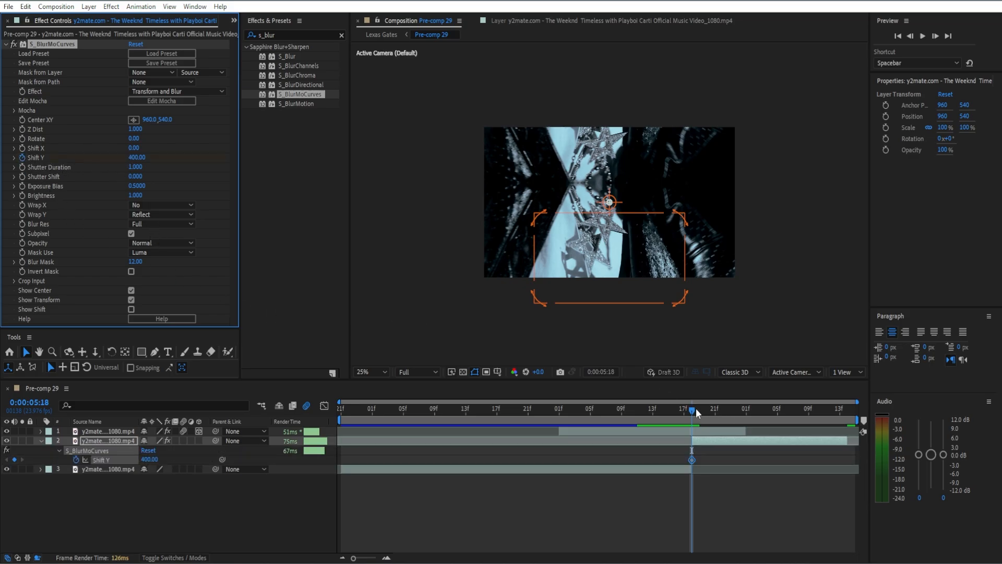
Step: Reset Shift Y to 0 at 0:00:05:20 to create its second keyframe, and preview the incoming clip's movement
left_click_drag(697, 409, 708, 408)
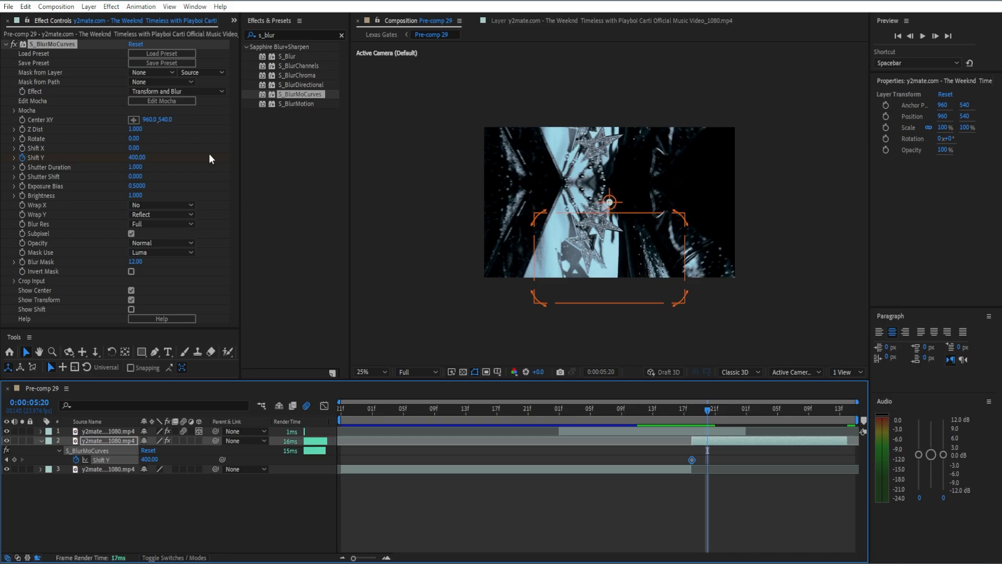
right_click(143, 155)
left_click(177, 254)
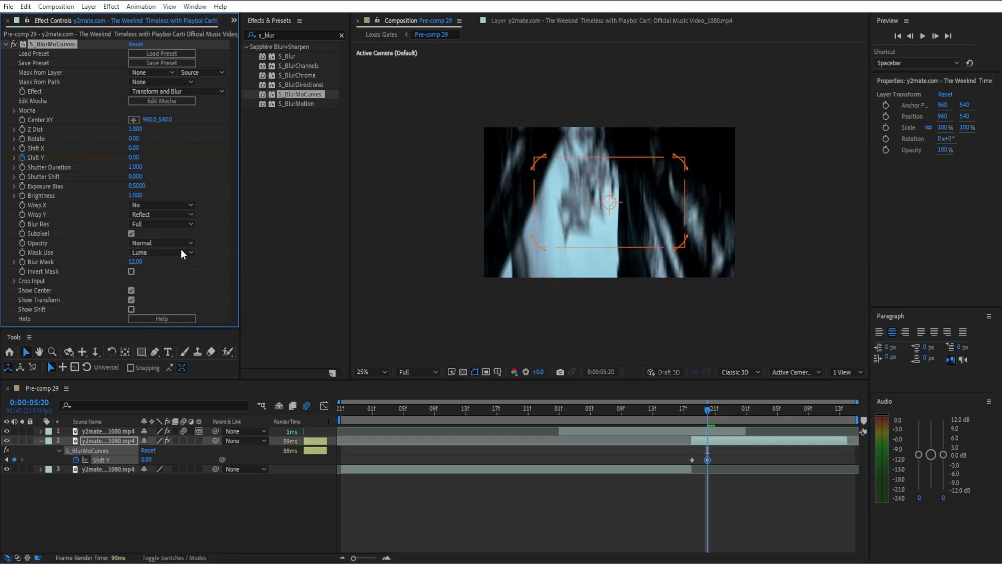
left_click(704, 438)
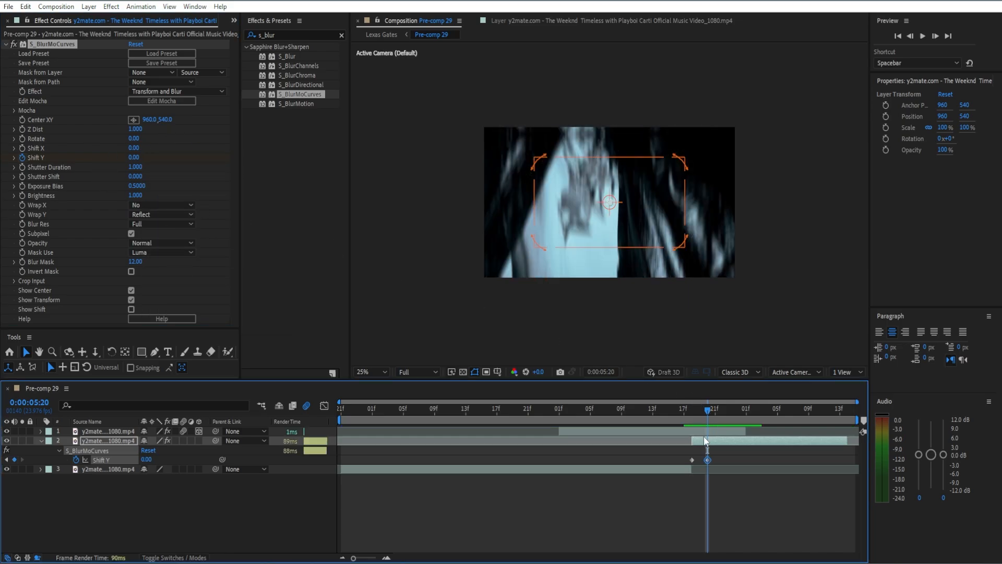
left_click_drag(703, 436, 695, 418)
Step: Move the star layer's last Position keyframe to 0:00:06:00 and play back the transition
left_click(681, 432)
key("u")
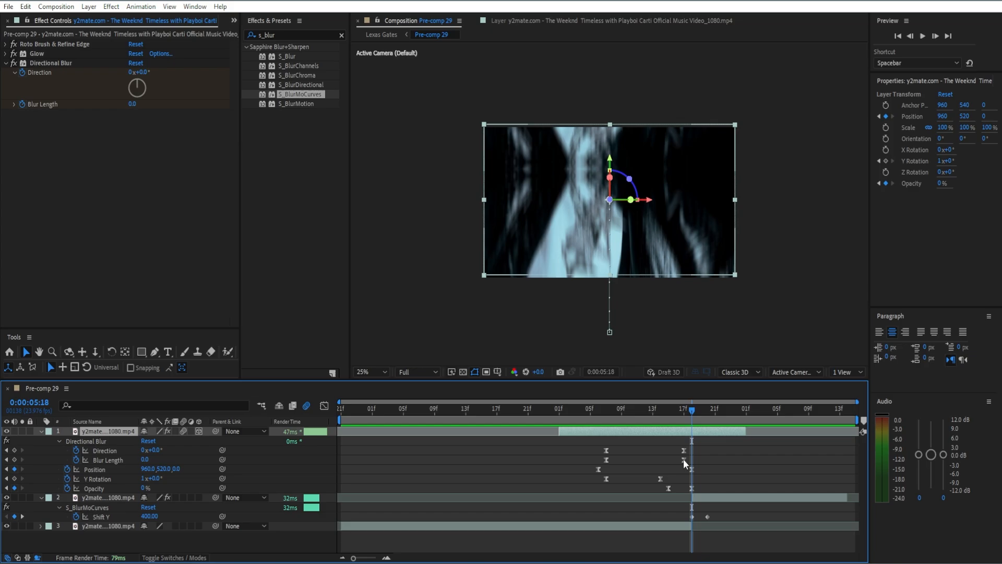
left_click(683, 459)
left_click_drag(661, 478, 738, 468)
key("ctrl+z")
left_click(651, 412)
key("space")
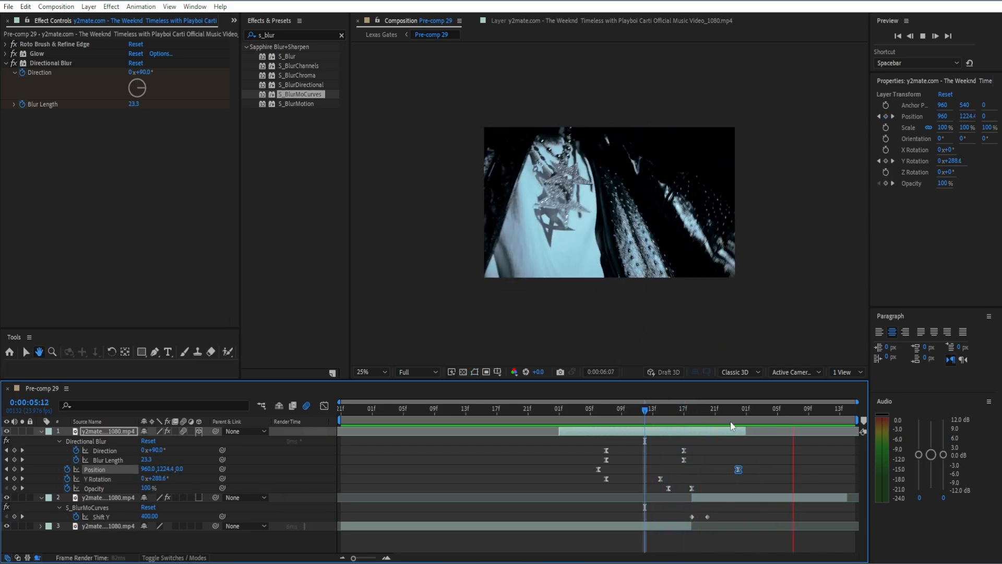
key("space")
left_click_drag(793, 411, 627, 445)
key("space")
key("space")
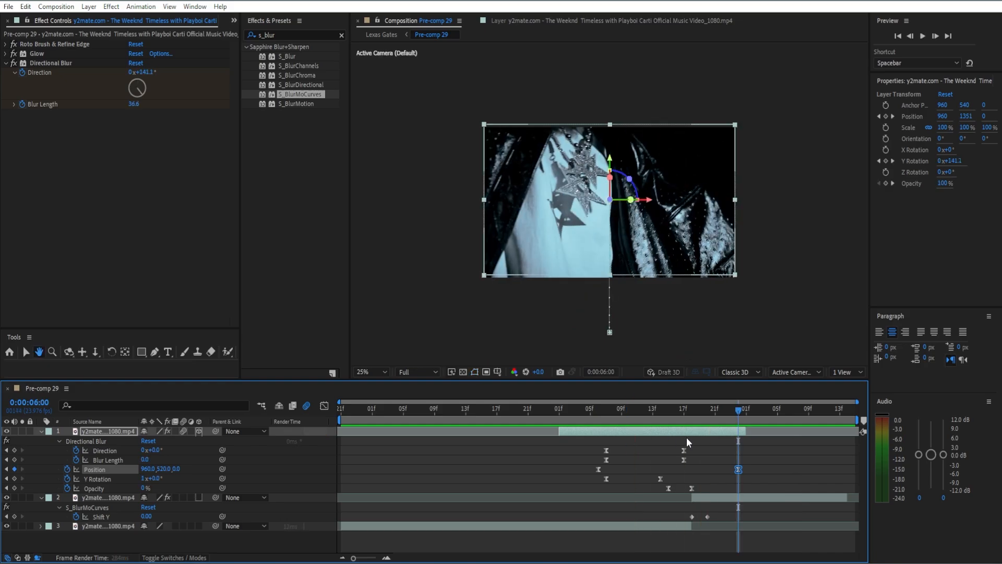
Step: Move the incoming clip's second Shift Y keyframe to 0:00:05:21, apply Easy Ease to both Shift Y keyframes, and preview
key("u")
left_click(735, 438)
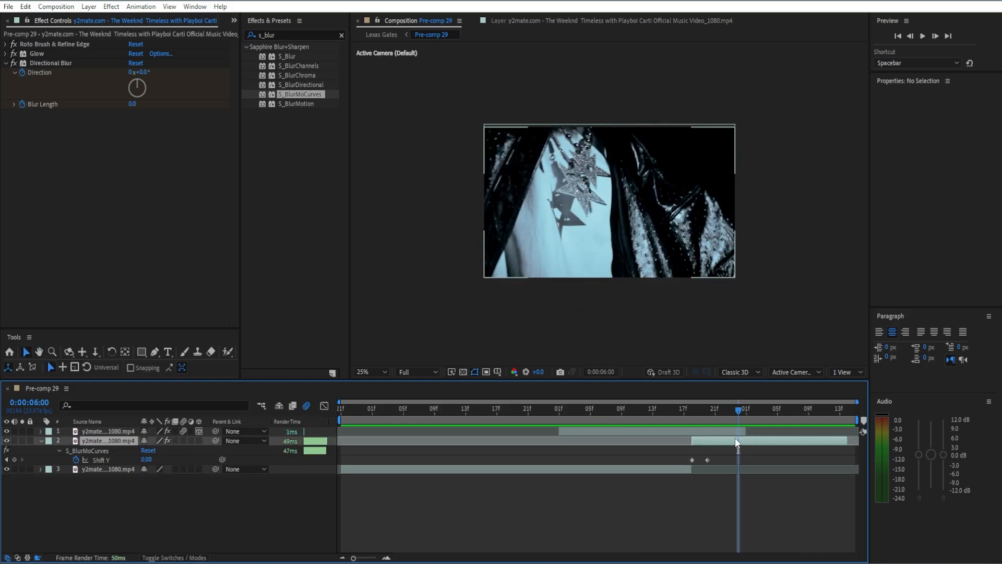
left_click_drag(707, 460, 722, 460)
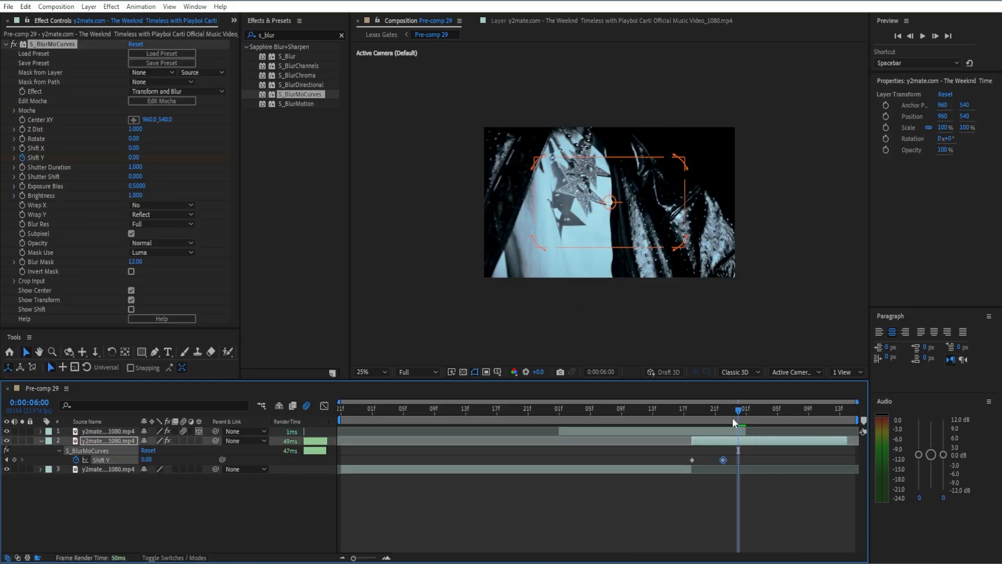
left_click_drag(721, 412, 661, 442)
key("space")
key("space")
left_click_drag(723, 460, 715, 461)
key("space")
left_click_drag(700, 412, 722, 486)
key("space")
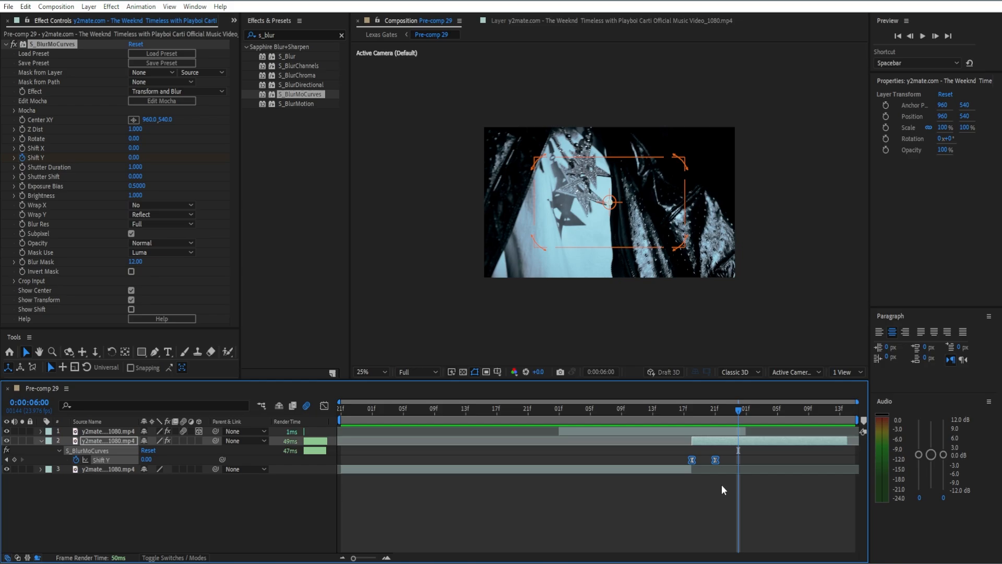
Step: Copy the star layer's Directional Blur with its keyframes and paste it onto the incoming clip at 0:00:05:18
left_click(664, 431)
key("e")
key("u")
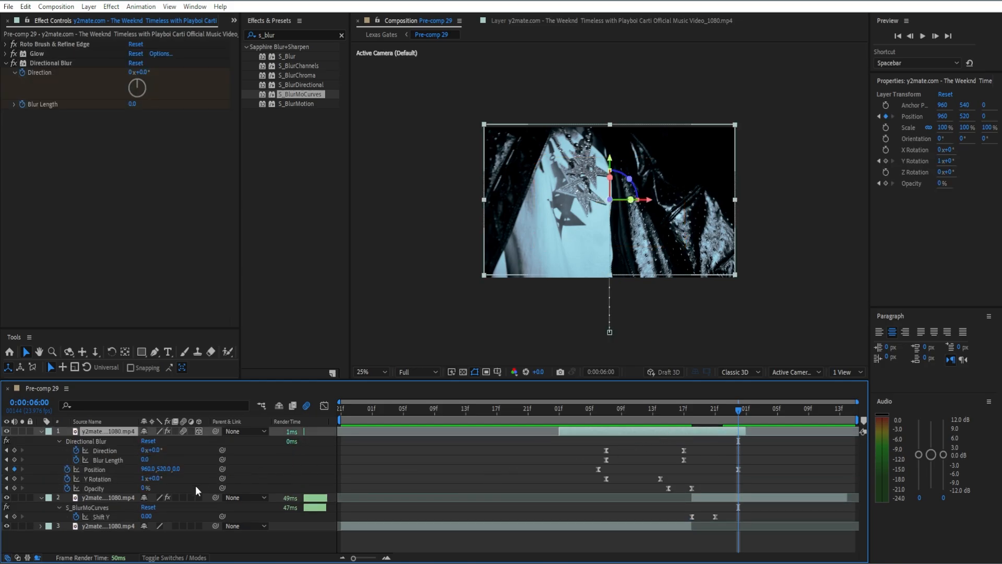
left_click(88, 442)
left_click_drag(598, 446, 687, 462)
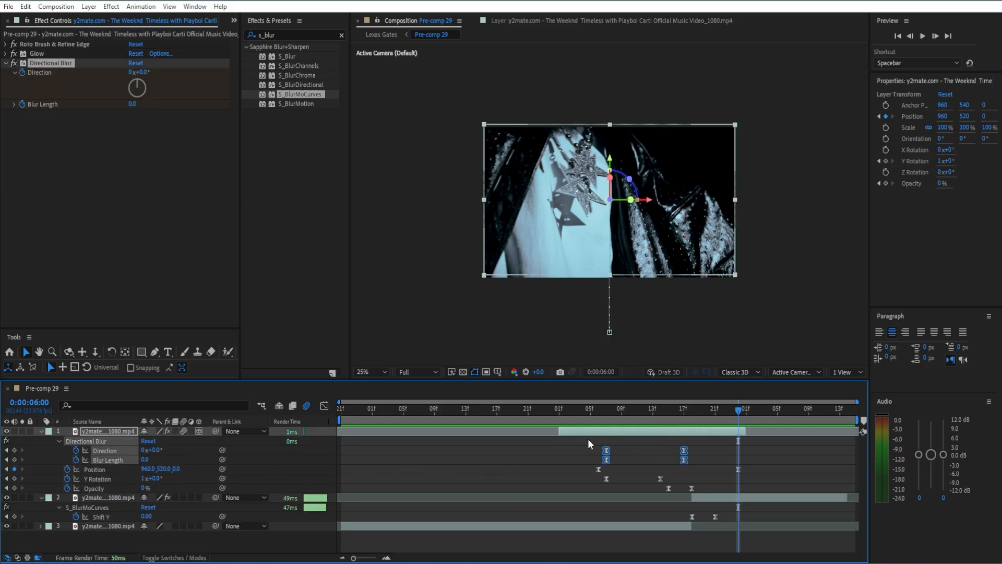
key("u")
left_click(741, 443)
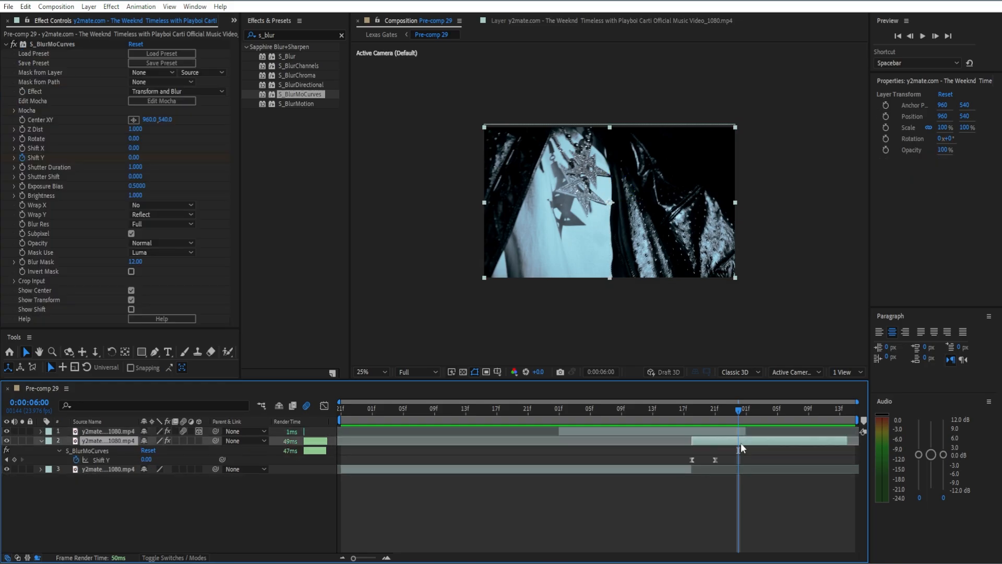
left_click_drag(734, 416, 696, 426)
key("ctrl+v")
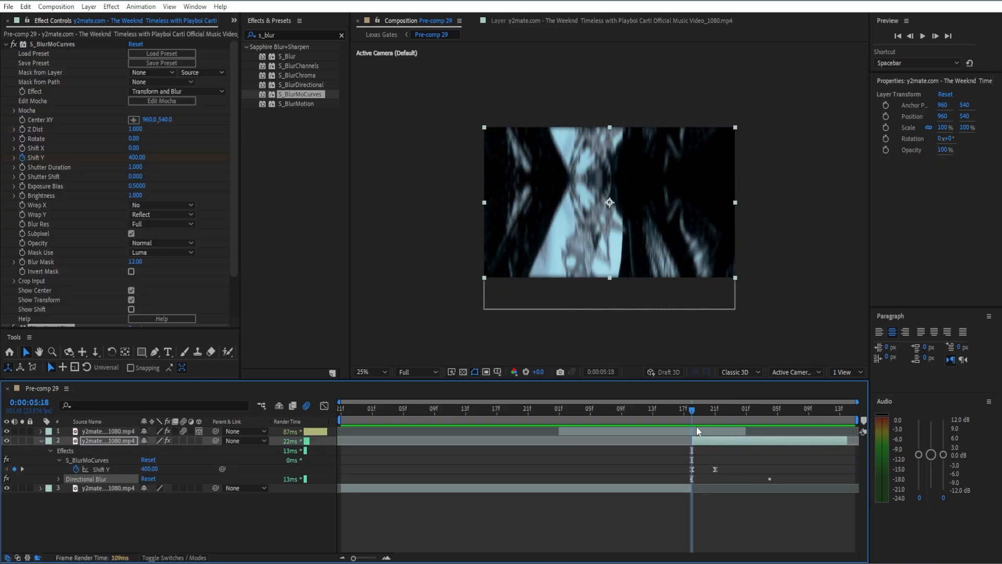
key("u")
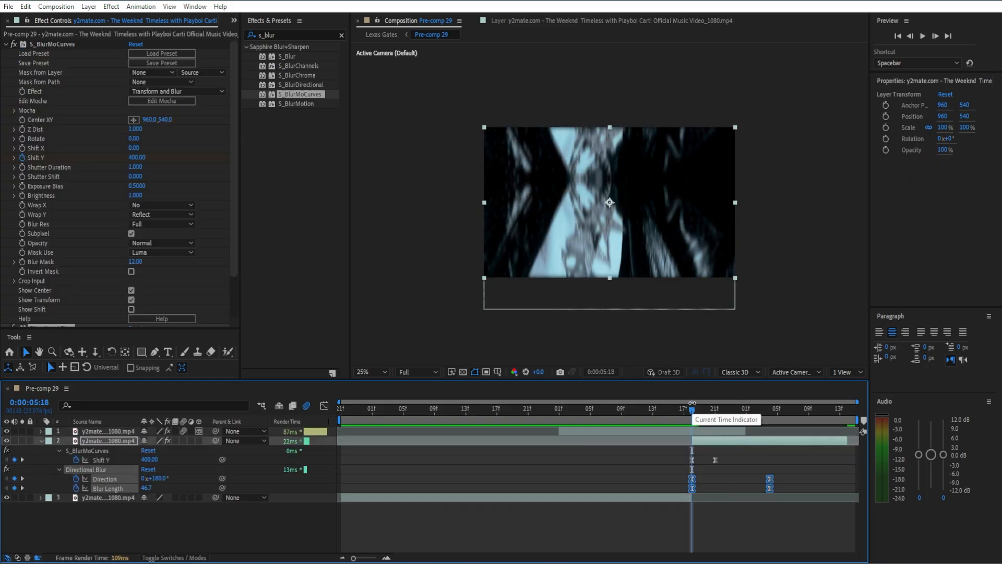
Step: Copy the star layer's Glow effect and paste it onto the incoming clip
left_click(698, 429)
key("u")
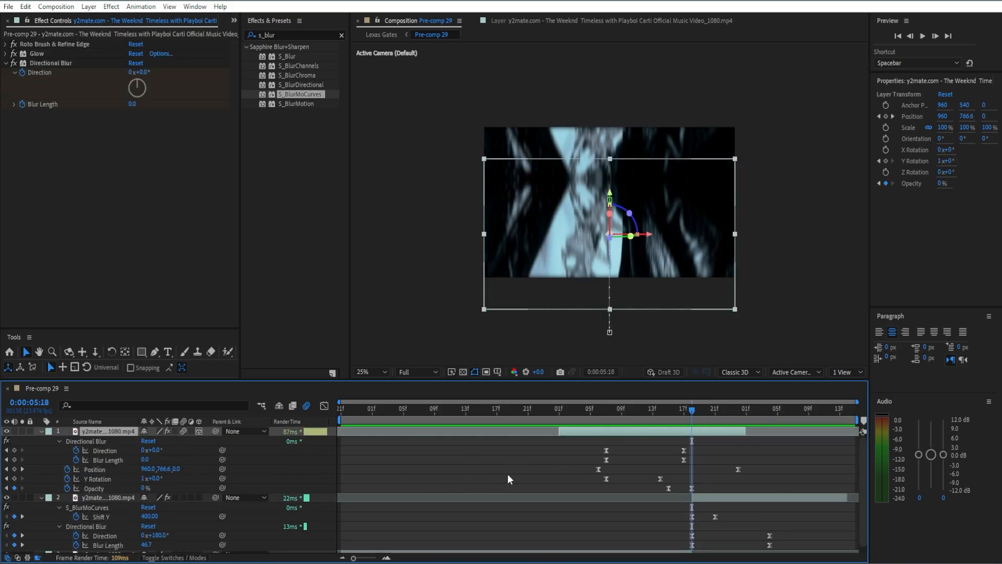
key("e")
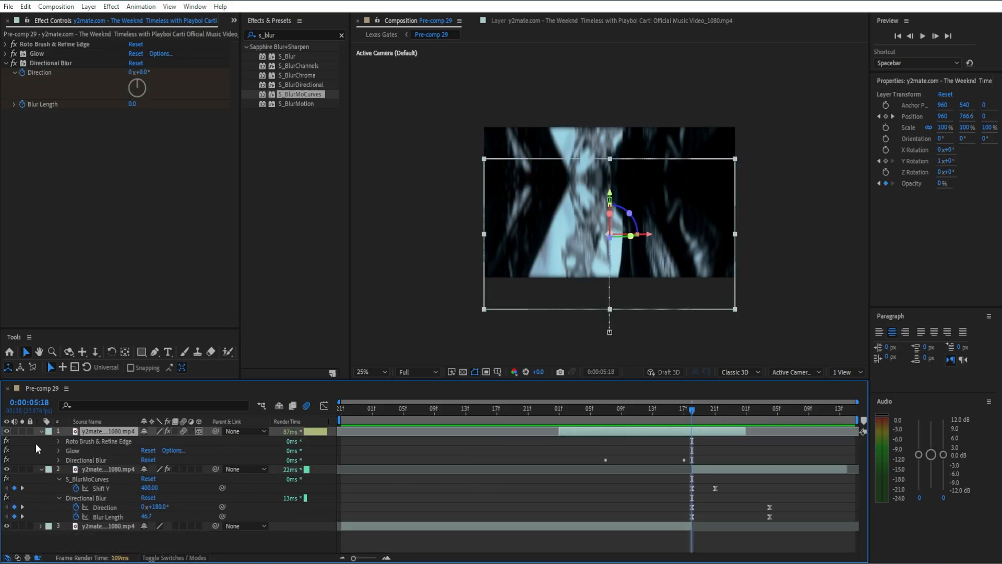
left_click(75, 449)
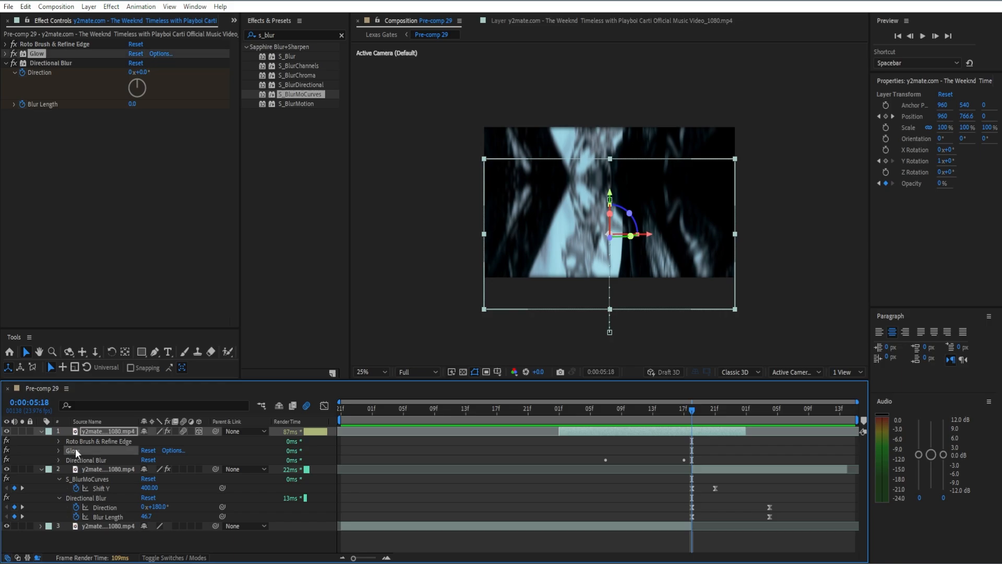
key("e")
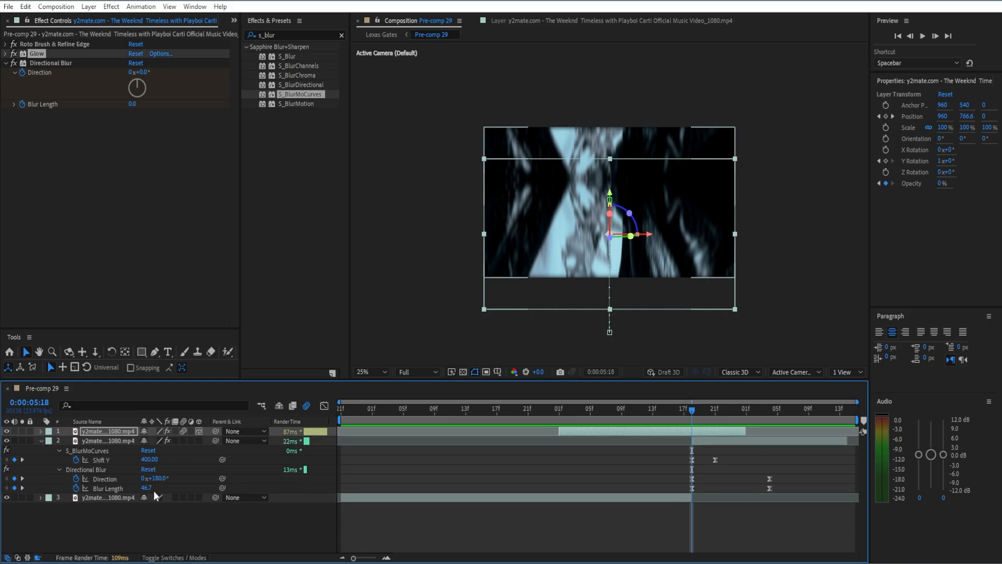
key("ctrl+c")
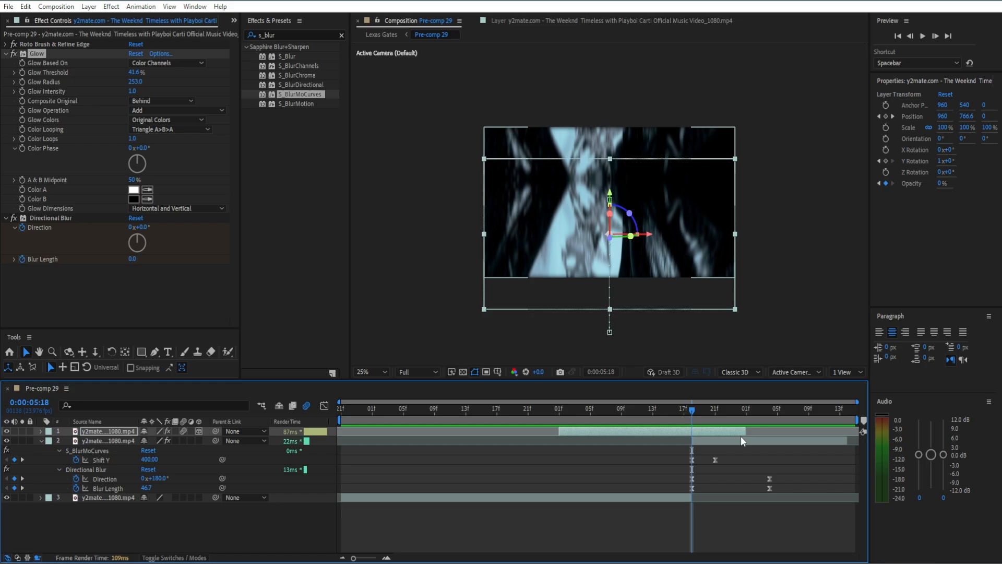
left_click(742, 441)
key("ctrl+v")
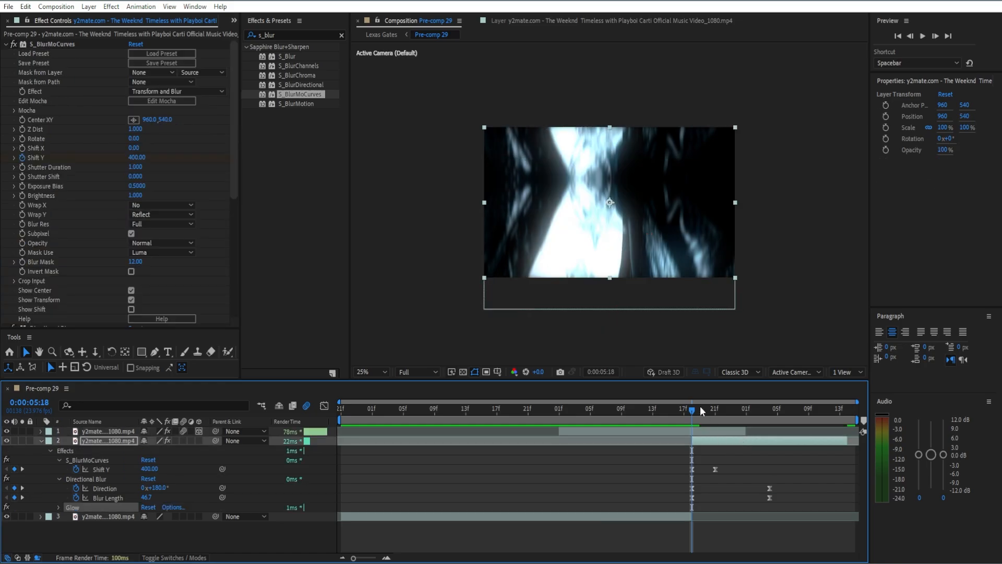
Step: Keyframe the incoming clip's Glow Threshold from 41.6% at 0:00:05:18 to 75.7% at 0:00:06:10
left_click(6, 44)
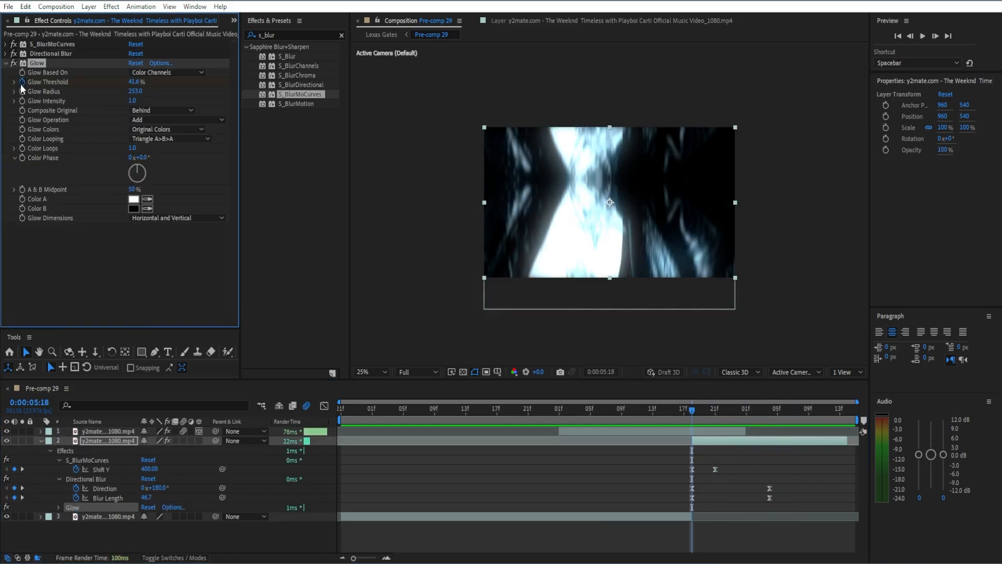
key("e")
key("u")
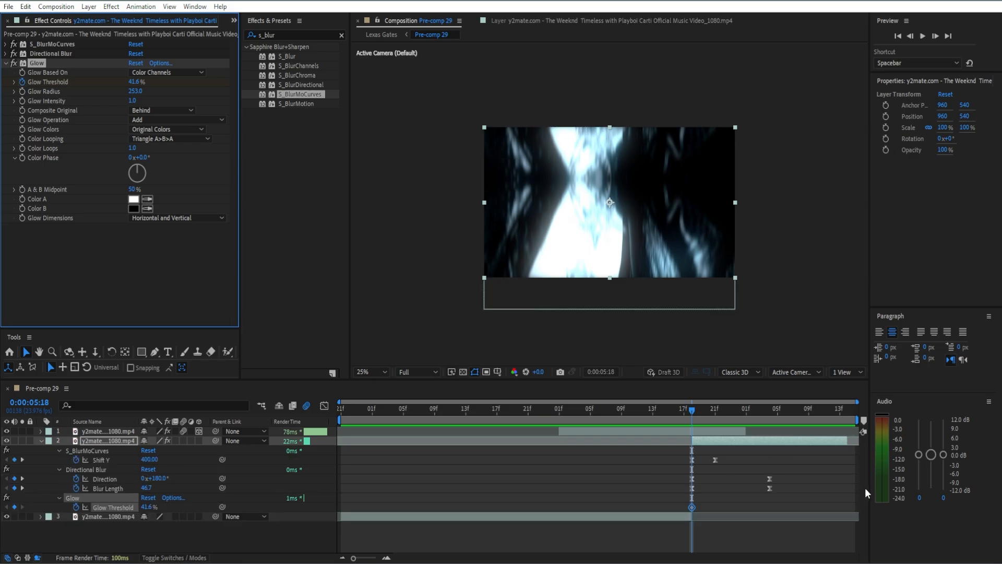
left_click_drag(691, 411, 817, 410)
left_click_drag(138, 81, 201, 83)
left_click_drag(197, 83, 192, 83)
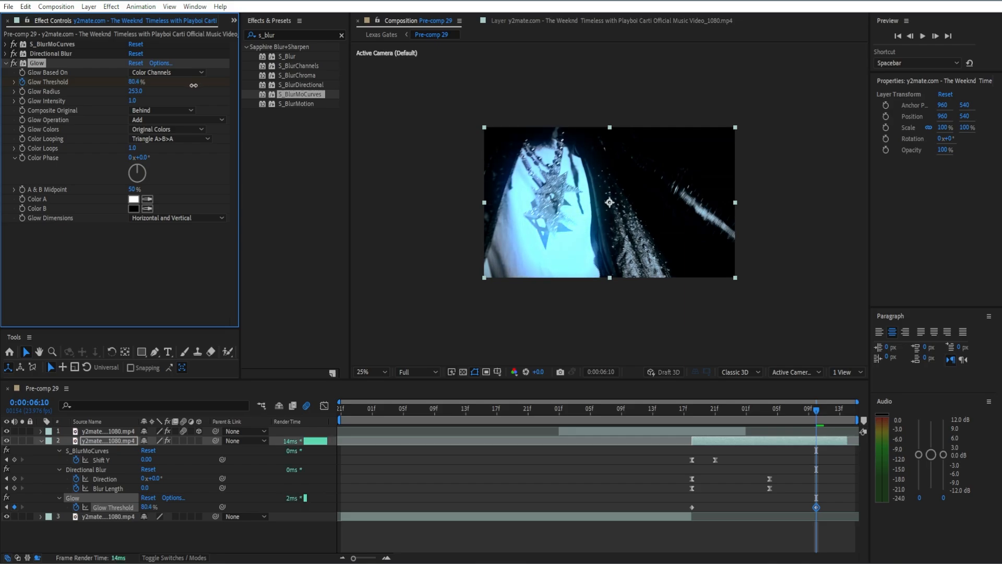
Step: Enable motion blur on the incoming clip and apply Easy Ease to both of its Glow Threshold keyframes
left_click_drag(817, 411, 782, 419)
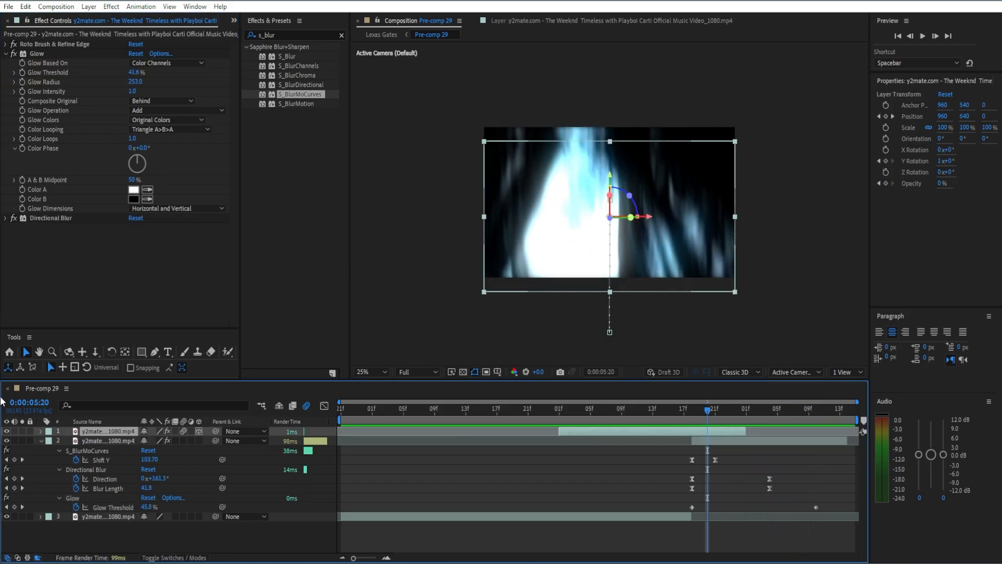
left_click(184, 444)
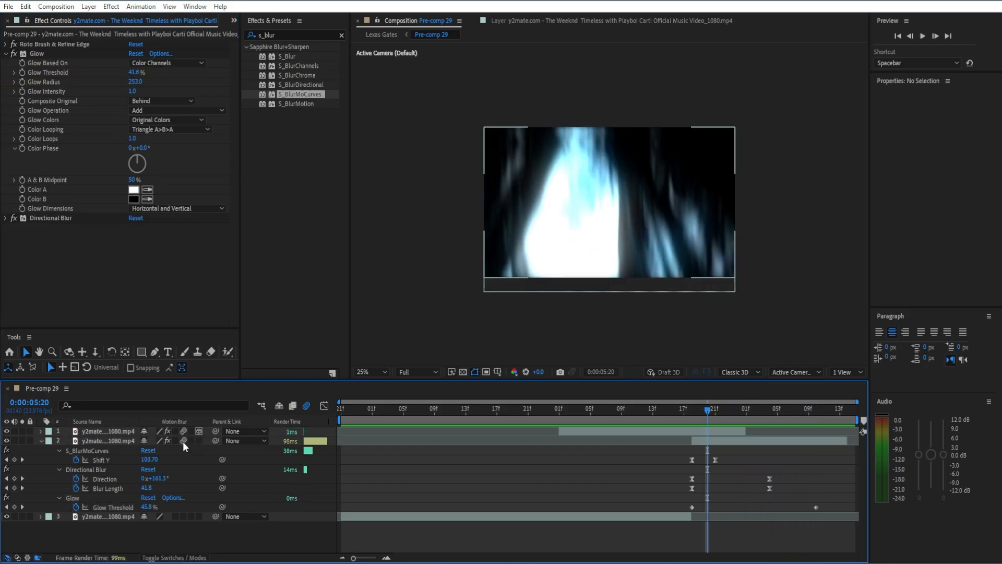
left_click_drag(708, 412, 812, 390)
left_click_drag(666, 514, 827, 516)
key("F9")
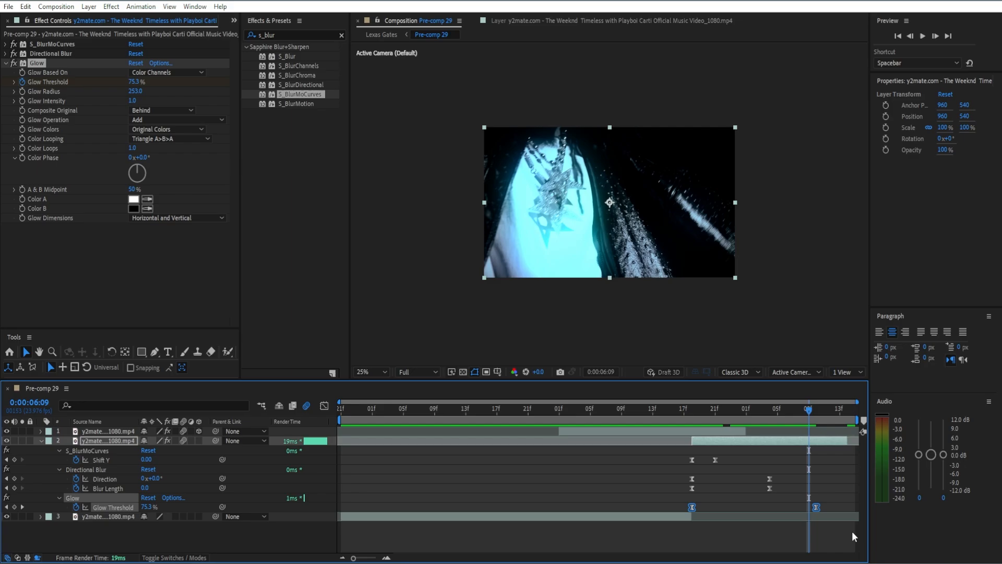
key("u")
Step: Move the star layer's last Y Rotation keyframe to 0:00:05:16 and preview the spin into the incoming clip
left_click(716, 430)
key("u")
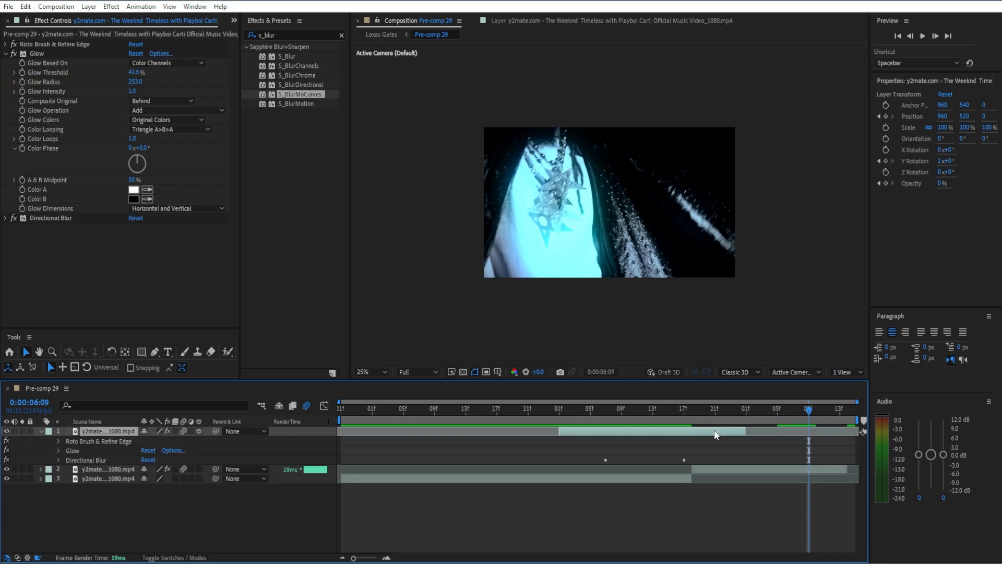
left_click_drag(810, 411, 683, 479)
left_click_drag(653, 410, 567, 415)
key("space")
left_click_drag(663, 410, 679, 387)
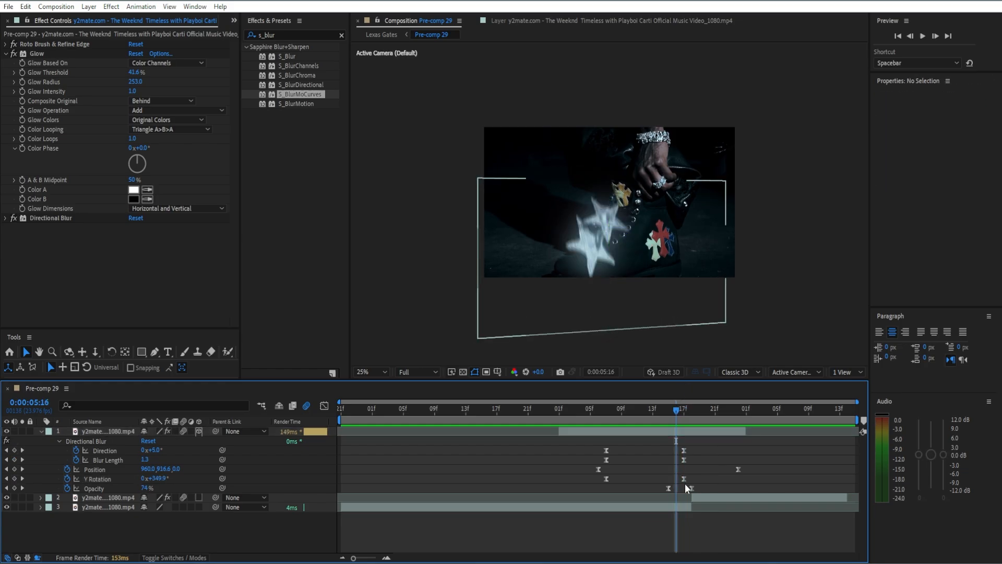
left_click_drag(684, 479, 676, 479)
mouse_move(675, 411)
left_mouse_down()
mouse_move(699, 412)
mouse_move(677, 411)
left_mouse_up()
left_click_drag(675, 454, 762, 430)
key("u")
left_click(724, 477)
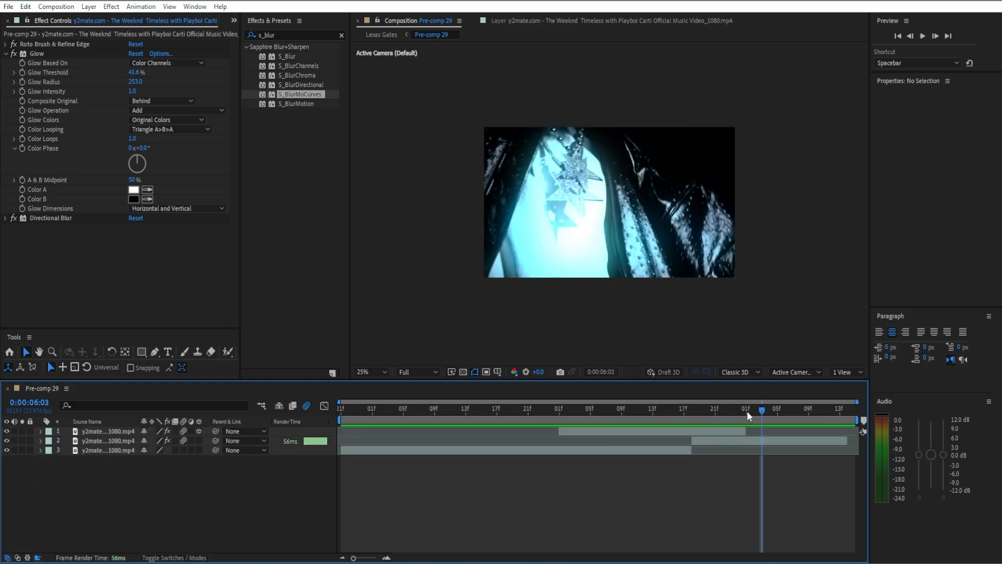
Step: Create an adjustment layer above all clips and apply the Stylize Glow effect to it
right_click(330, 431)
mouse_move(364, 289)
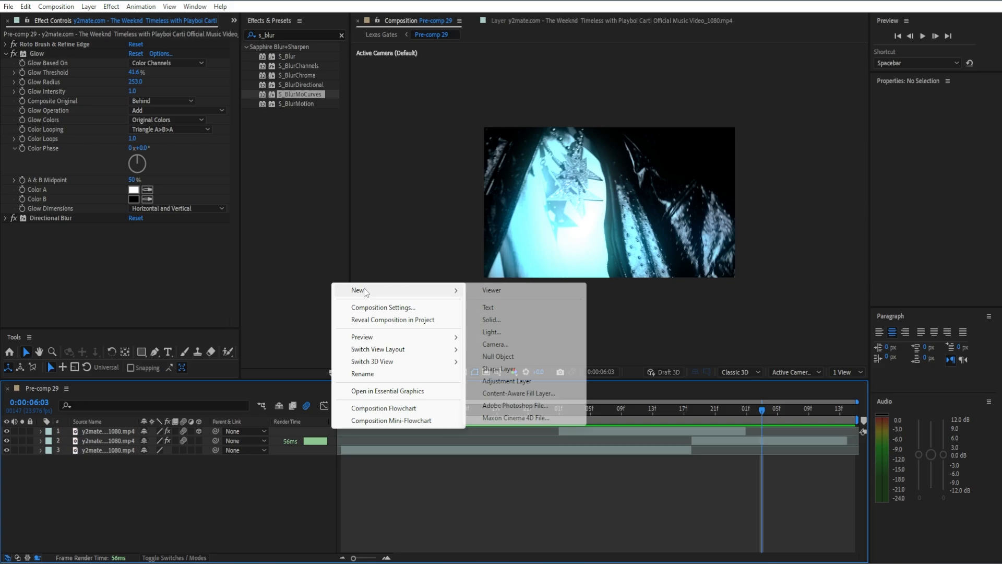
left_click(506, 380)
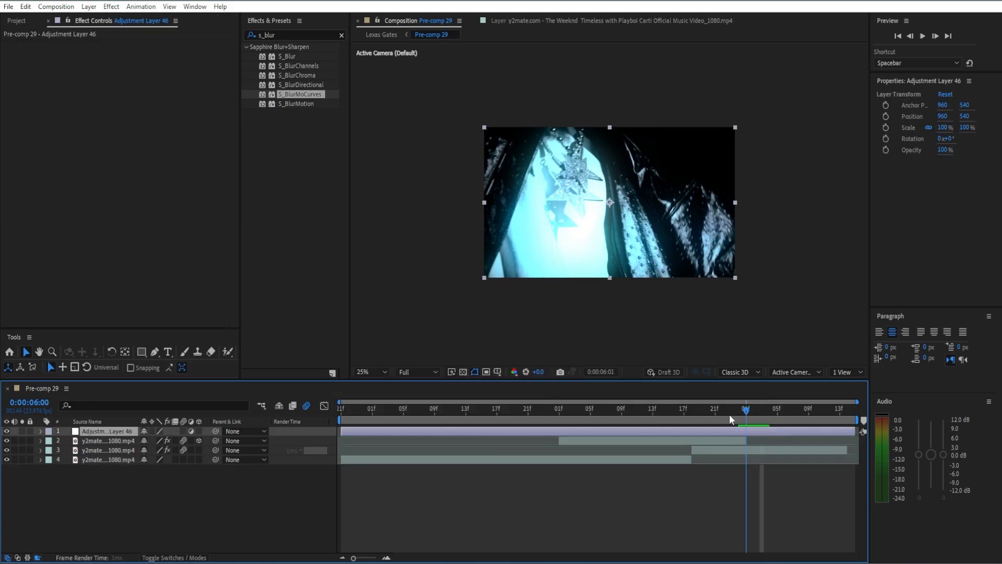
left_click_drag(729, 415, 669, 427)
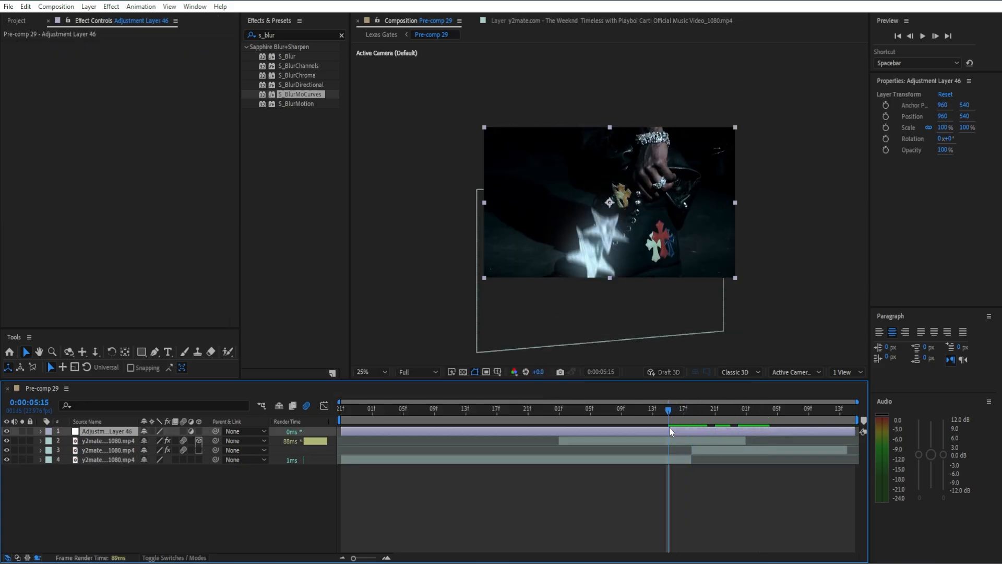
left_click(341, 35)
type("glow")
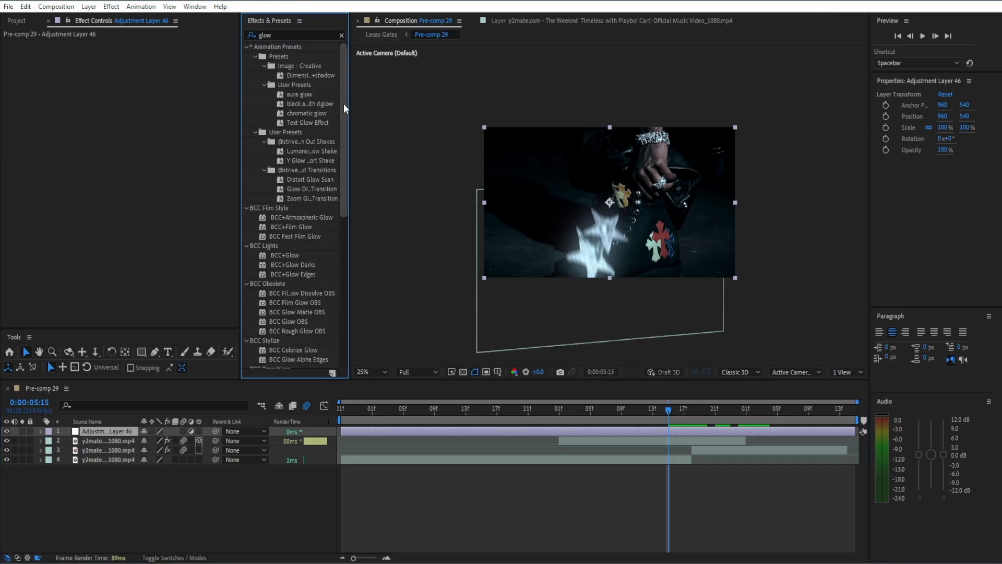
scroll(290, 189, "down", 10)
double_click(285, 363)
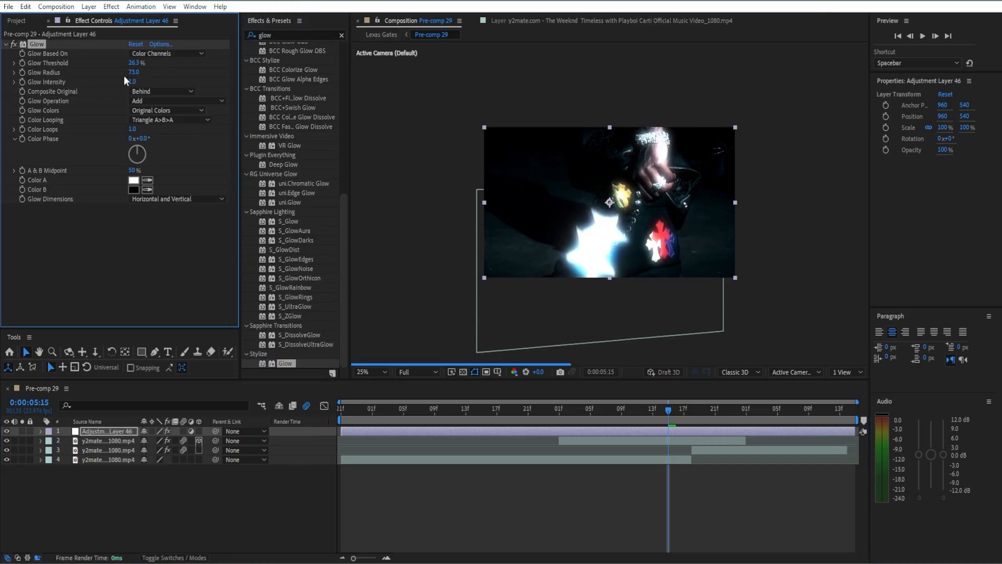
Step: Set the adjustment layer's Glow Radius to 867 and keyframe its Glow Threshold at 81.2% at 0:00:05:12
left_click_drag(133, 72, 157, 63)
left_click_drag(669, 410, 645, 410)
left_click_drag(134, 63, 173, 66)
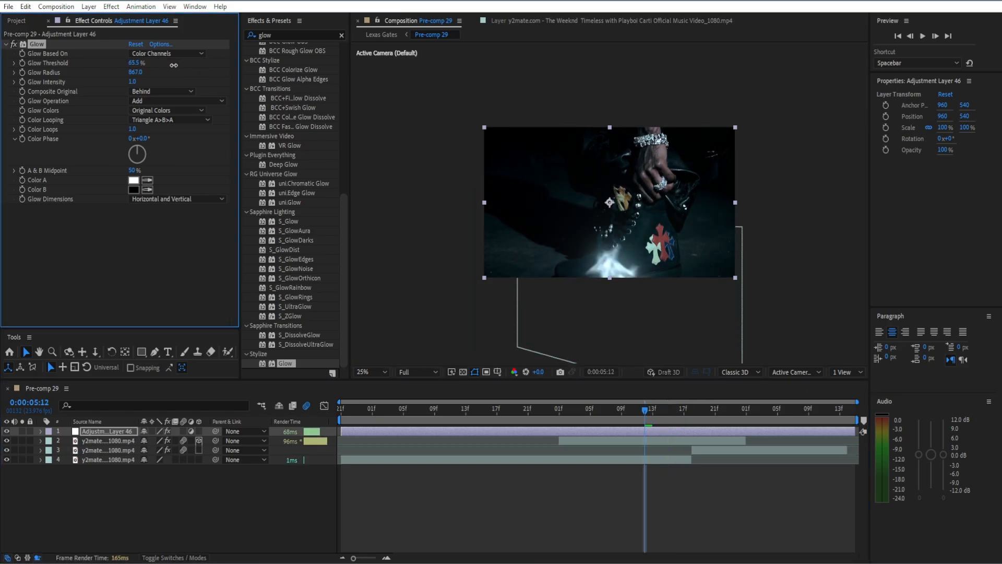
left_click(21, 53)
key("u")
Step: Set the adjustment layer's Glow Threshold to 0% at 0:00:05:17 and play back the glow
left_click_drag(654, 421, 680, 411)
left_click_drag(135, 63, 85, 75)
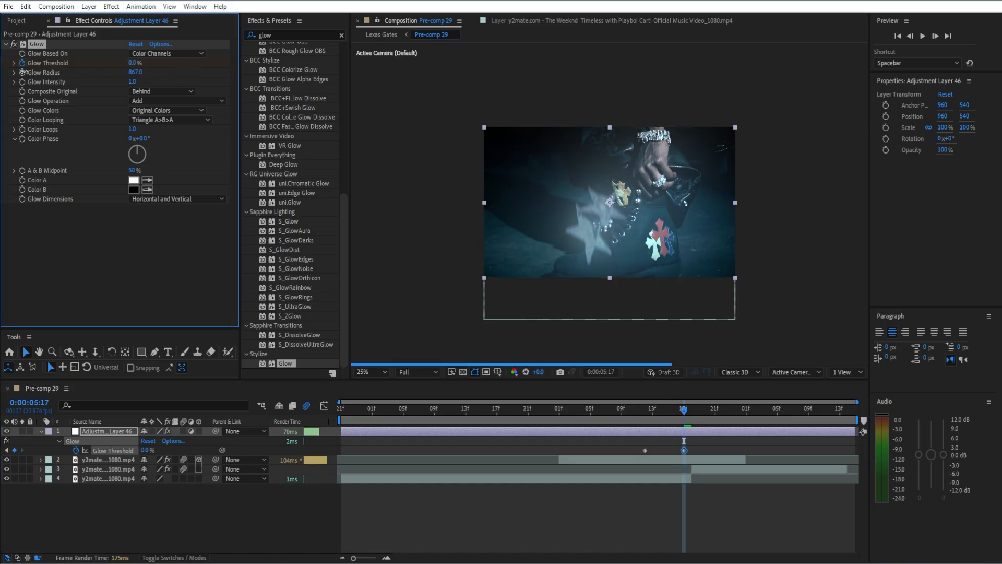
key("space")
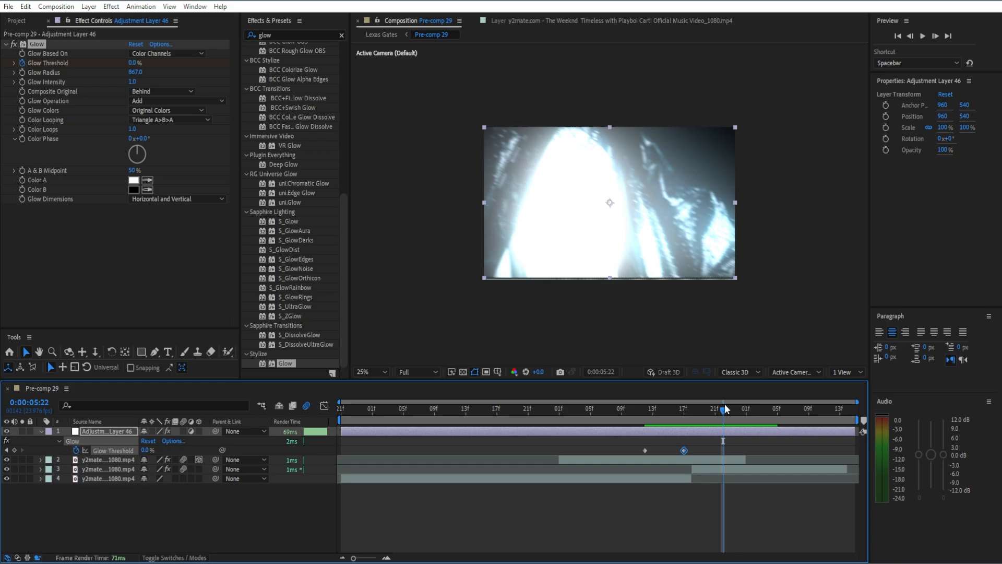
Step: Reduce the adjustment layer's Glow Radius to 135 and preview the transition
left_click(605, 412)
left_click(676, 417)
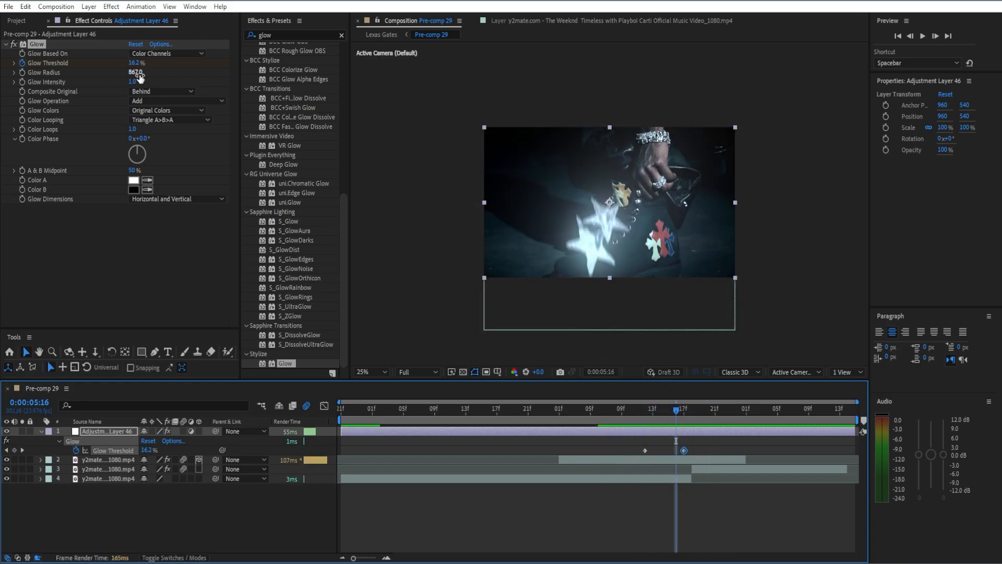
left_click_drag(135, 73, 1, 96)
key("space")
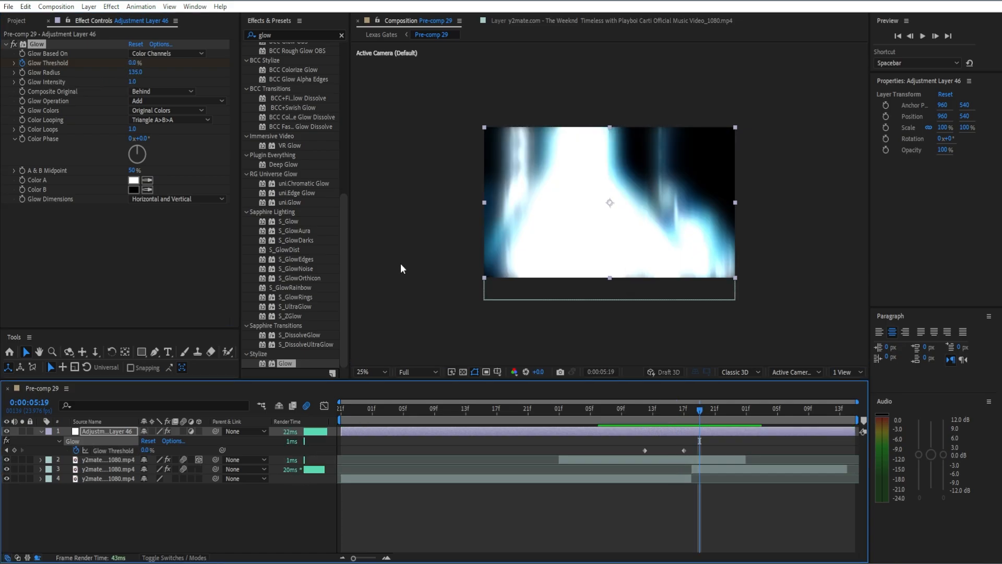
Step: Set the adjustment layer's Glow Threshold to 100% at 0:00:05:19 and play back the flash
left_click_drag(129, 67, 346, 74)
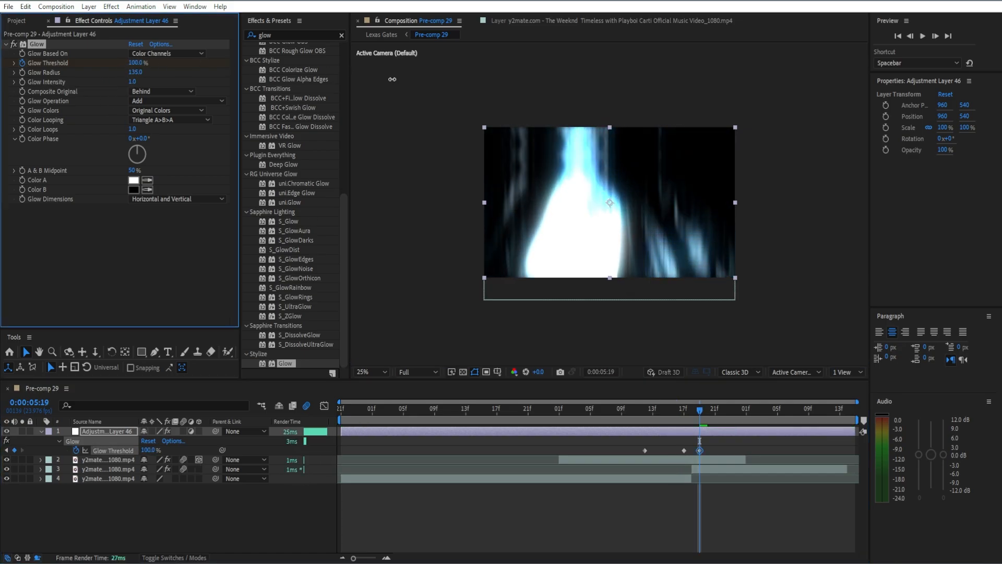
left_click_drag(705, 410, 604, 419)
key("space")
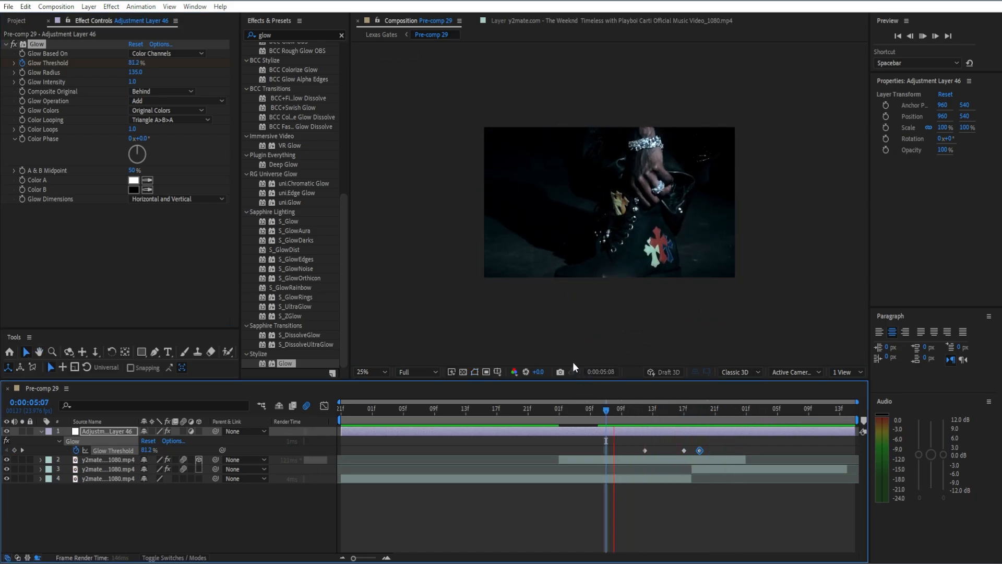
key("space")
Step: Change the adjustment layer's Glow Threshold keyframe at 0:00:05:17 to 27.8% and preview the transition
left_click_drag(744, 405, 685, 418)
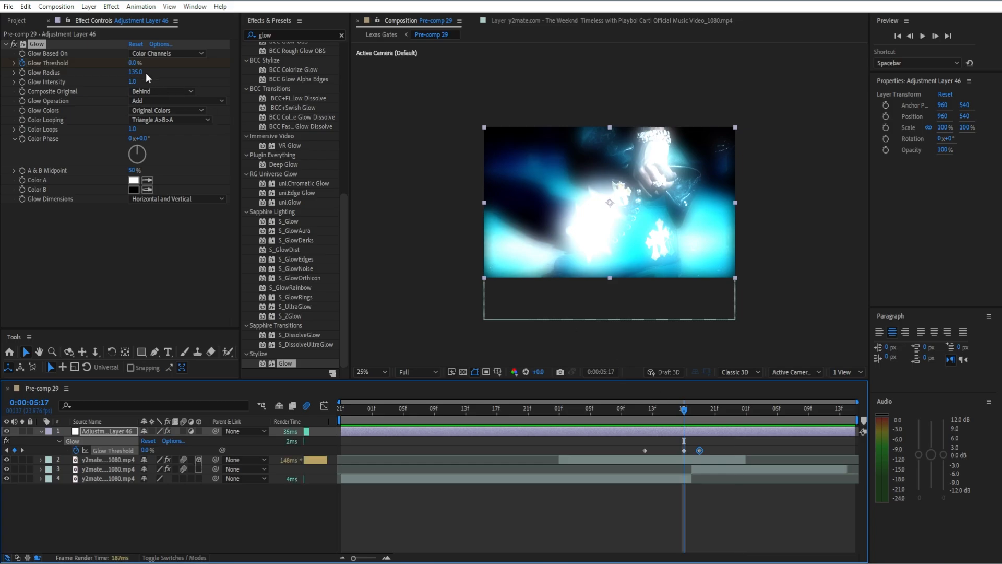
left_click_drag(134, 61, 191, 83)
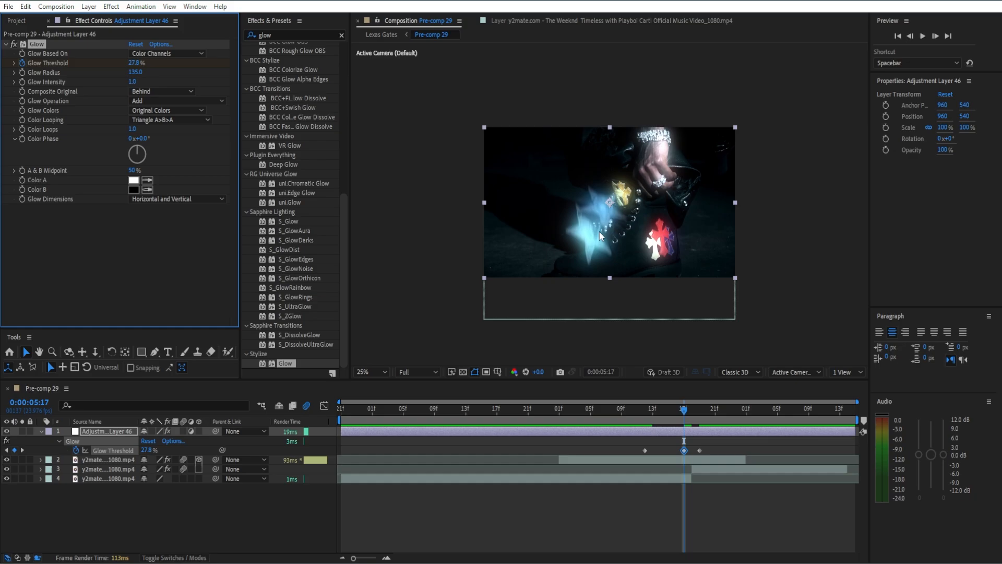
left_click_drag(676, 411, 631, 408)
key("space")
key("space")
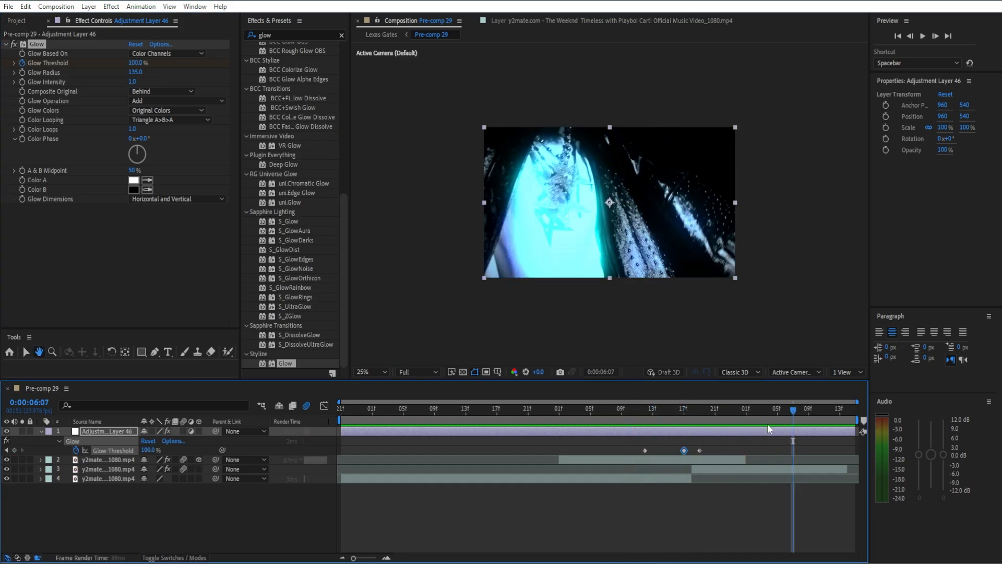
Step: Apply Easy Ease to all three Glow Threshold keyframes on the adjustment layer and play back the transition
left_click(717, 450)
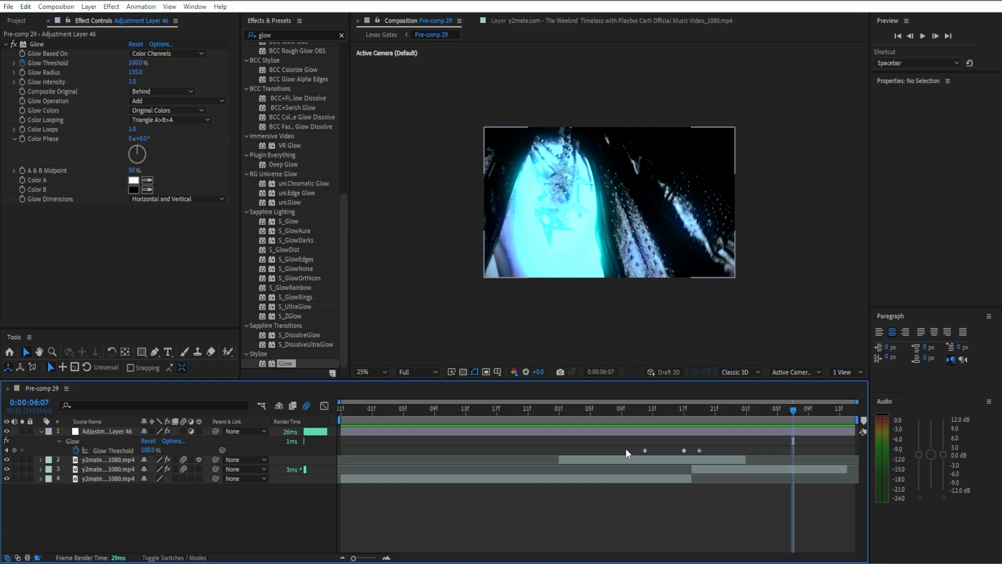
left_click_drag(625, 448, 703, 452)
key("F9")
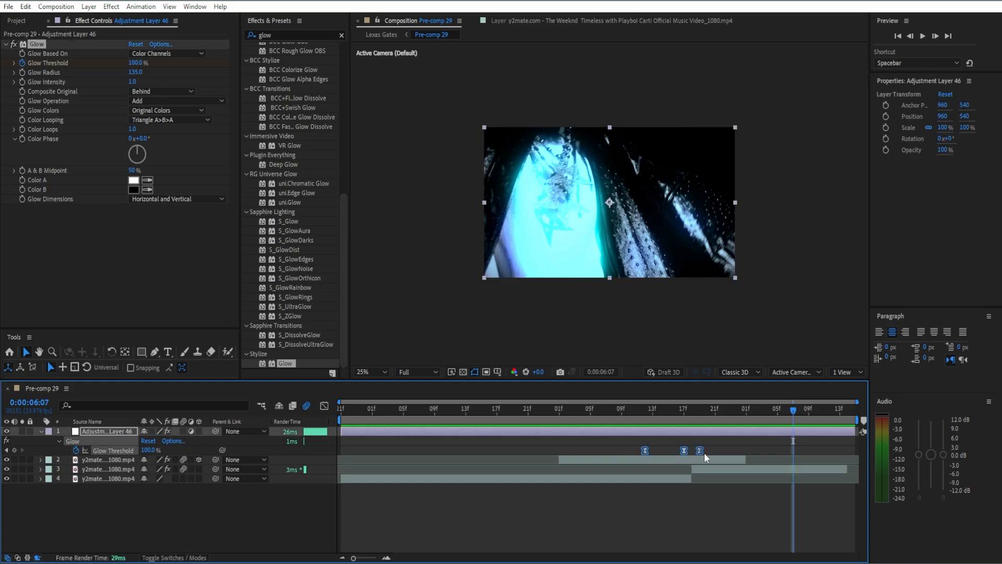
key("u")
left_click(745, 494)
left_click_drag(787, 412, 597, 413)
key("space")
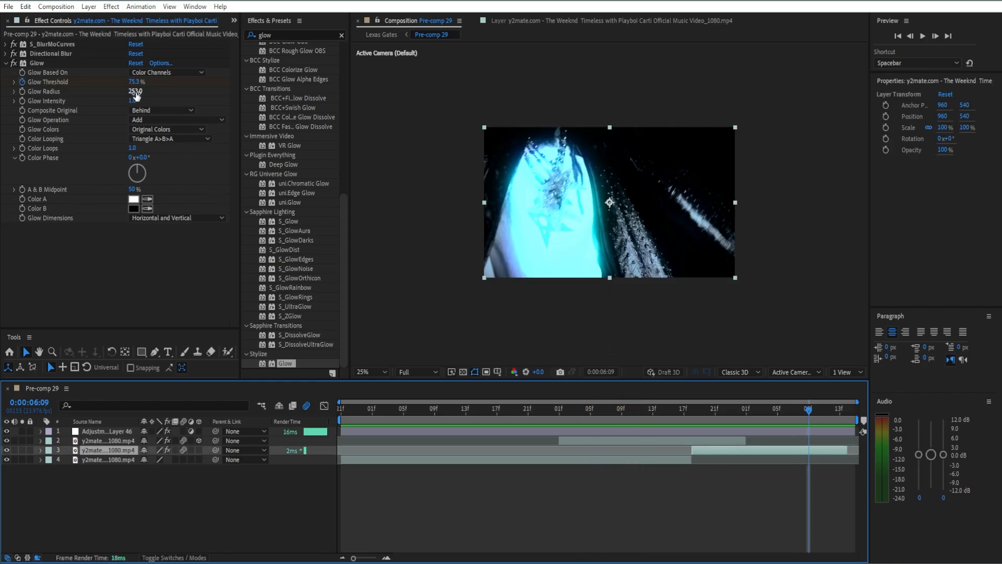
Step: Set the incoming clip's Glow Threshold keyframe at 0:00:06:10 to 92.9% and preview the transition
key("u")
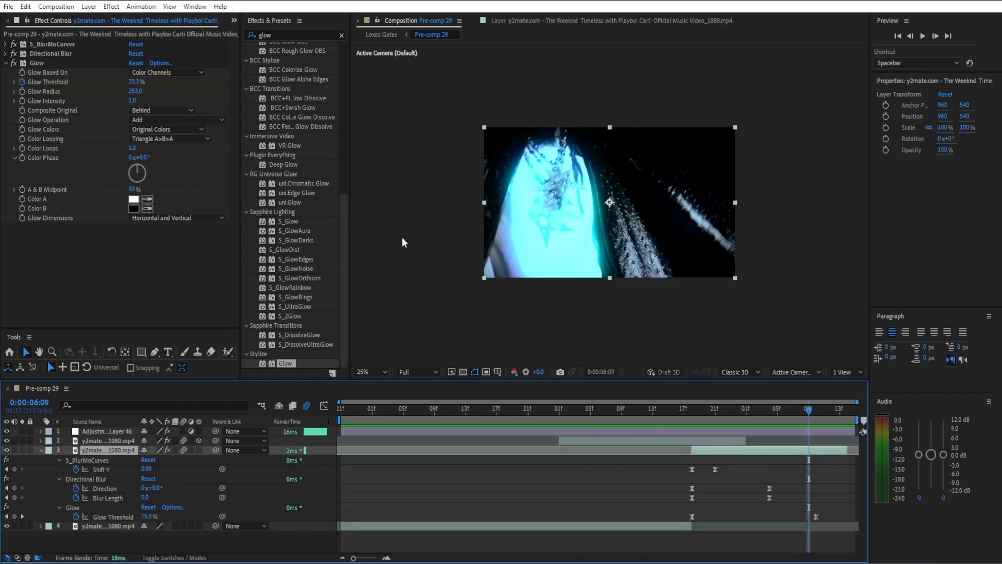
left_click(818, 404)
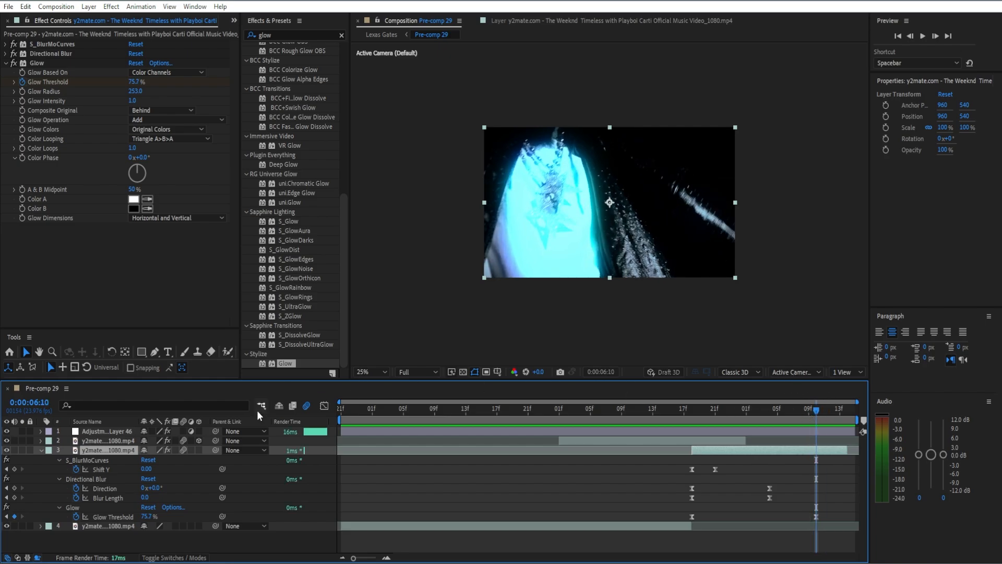
left_click_drag(149, 517, 244, 528)
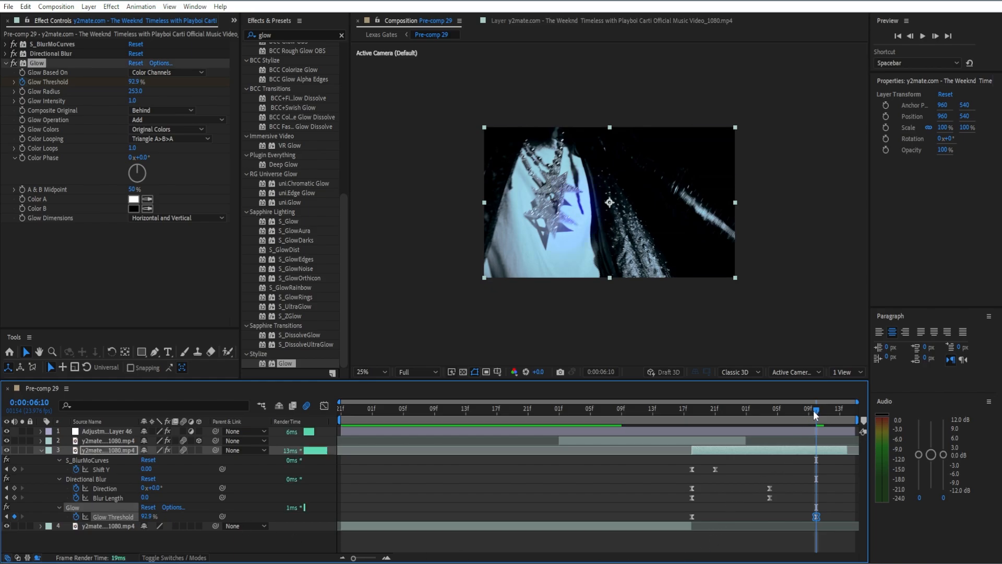
key("space")
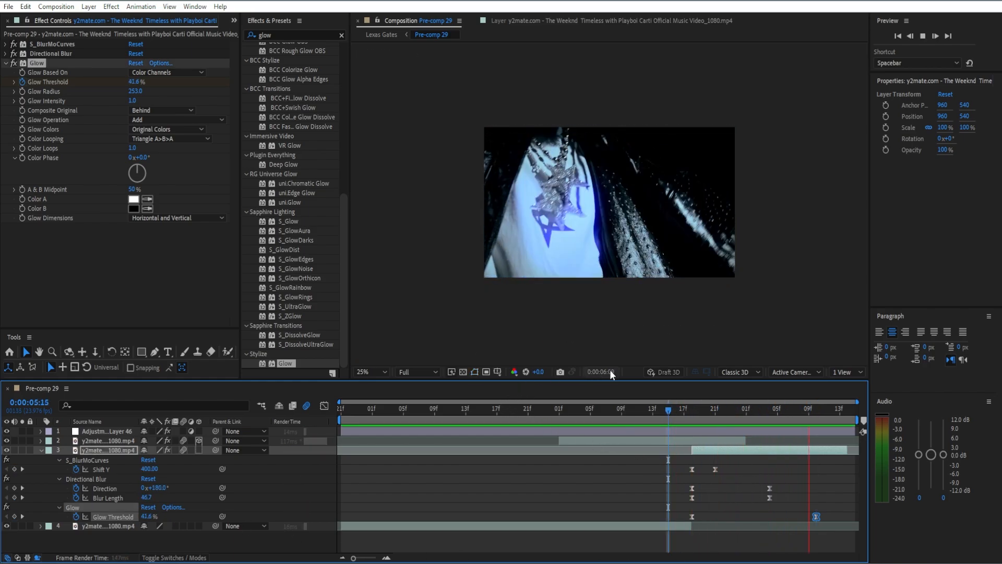
key("space")
Step: Apply the Exposure effect to the incoming clip and keyframe its Exposure at 4.84 at 0:00:05:18
left_click(6, 63)
left_click(293, 35)
type("expos")
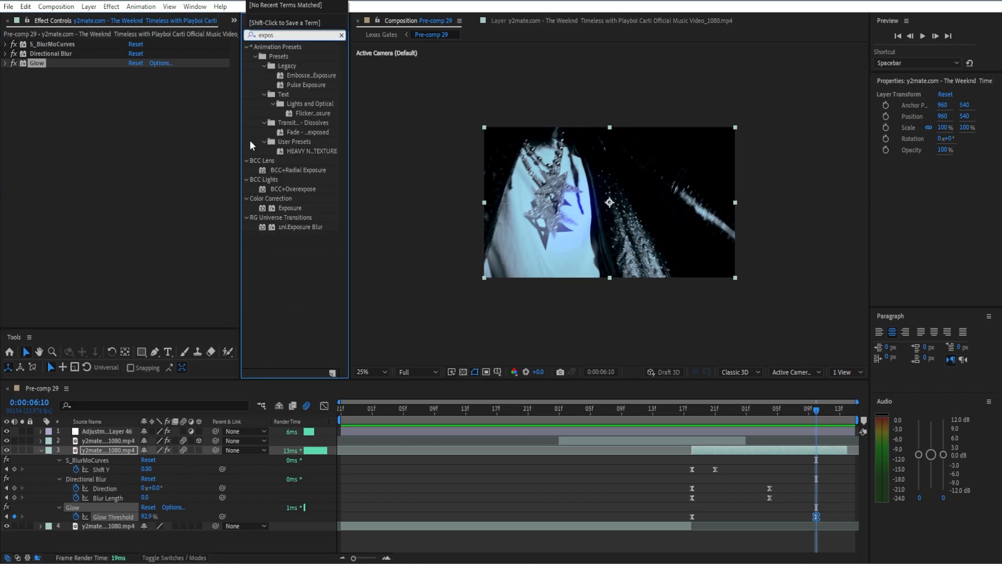
left_click_drag(289, 207, 165, 172)
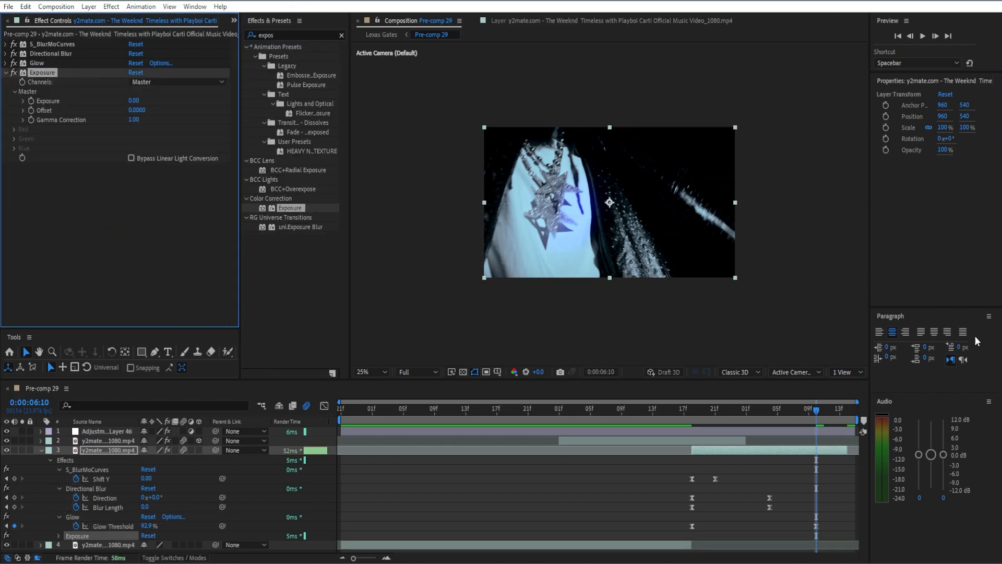
left_click_drag(826, 415, 692, 440)
left_click_drag(134, 100, 397, 112)
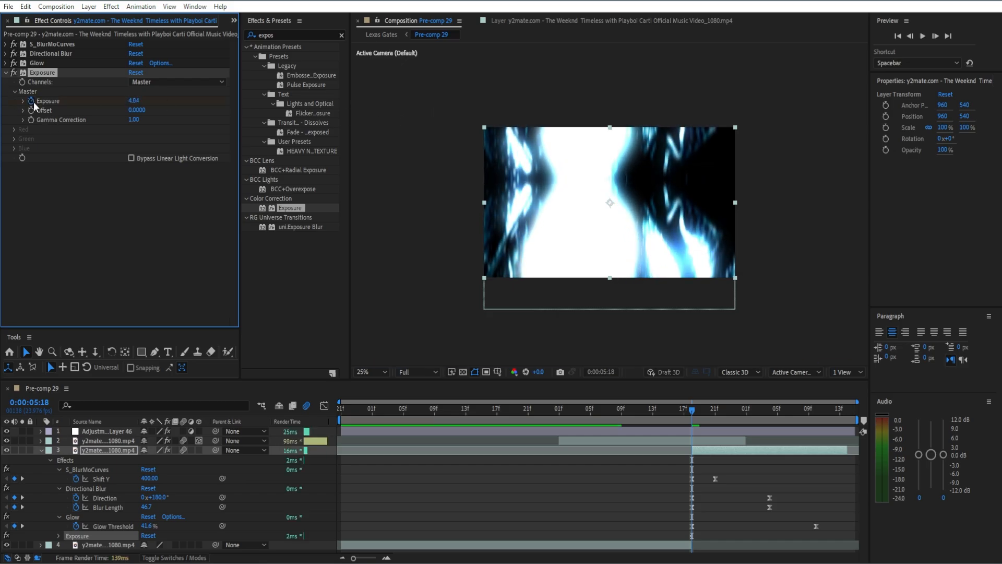
left_click(32, 101)
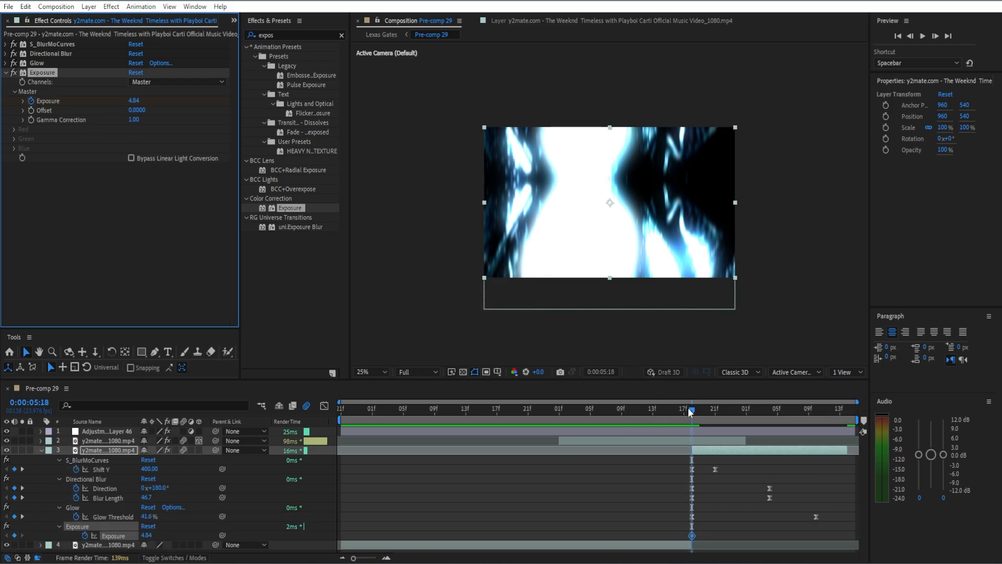
Step: Set the incoming clip's Exposure to 0 at 0:00:05:19
left_click_drag(690, 412, 696, 411)
left_click(140, 107)
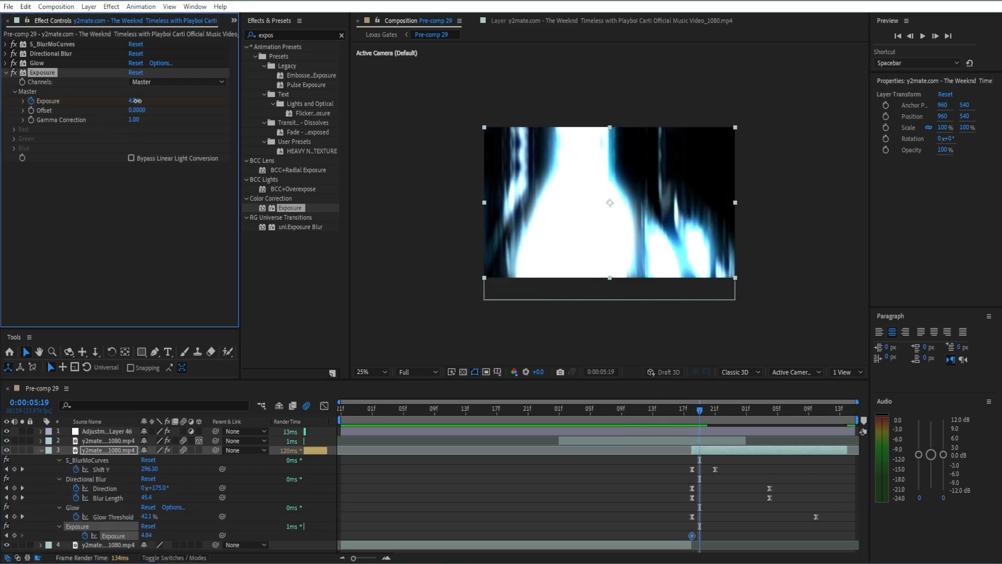
type("0")
key("Return")
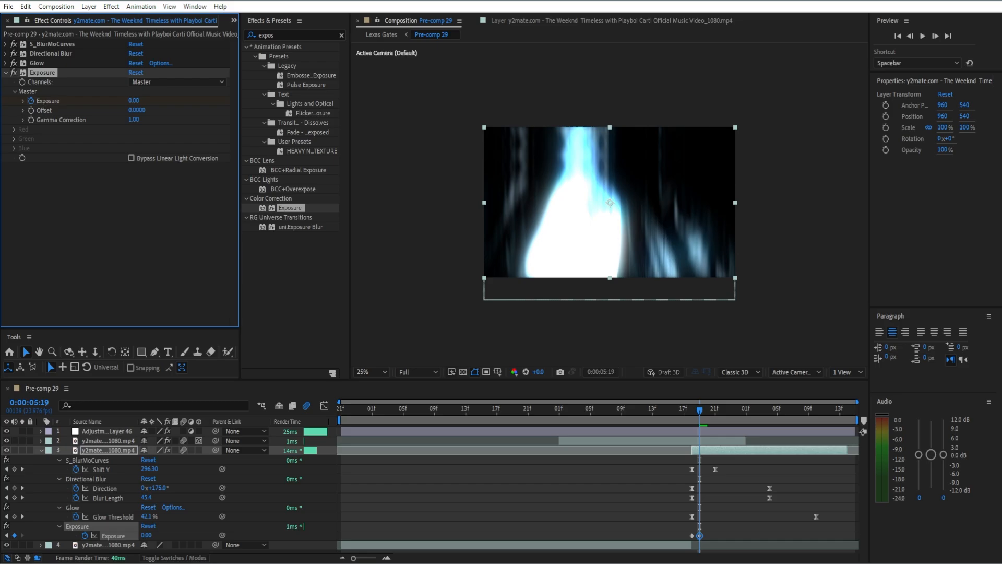
Step: Duplicate the two Exposure keyframes repeatedly from 0:00:05:20 through 0:00:06:05 to make a flicker on the incoming clip
left_click_drag(681, 530, 730, 535)
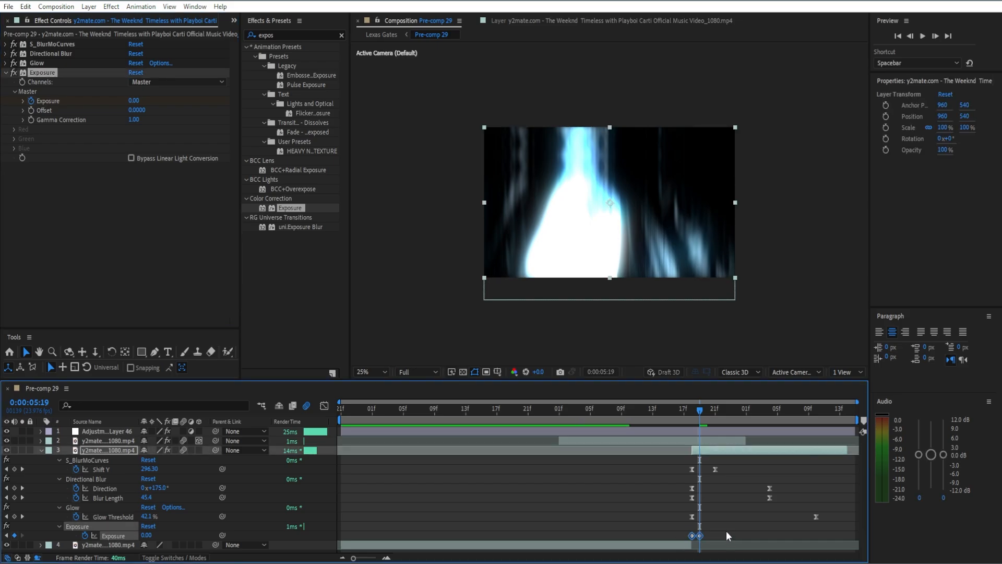
left_click(707, 410)
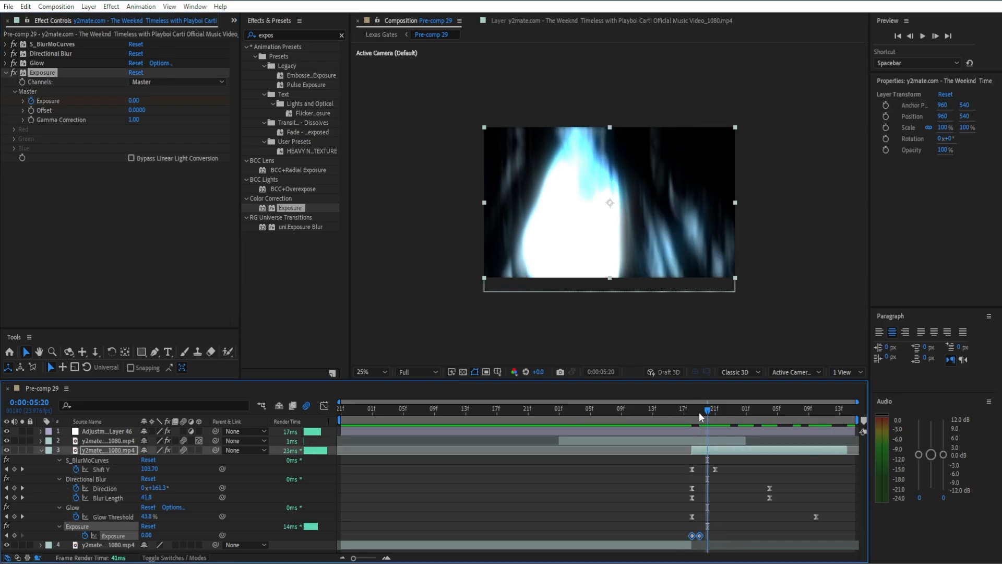
key("ctrl+v")
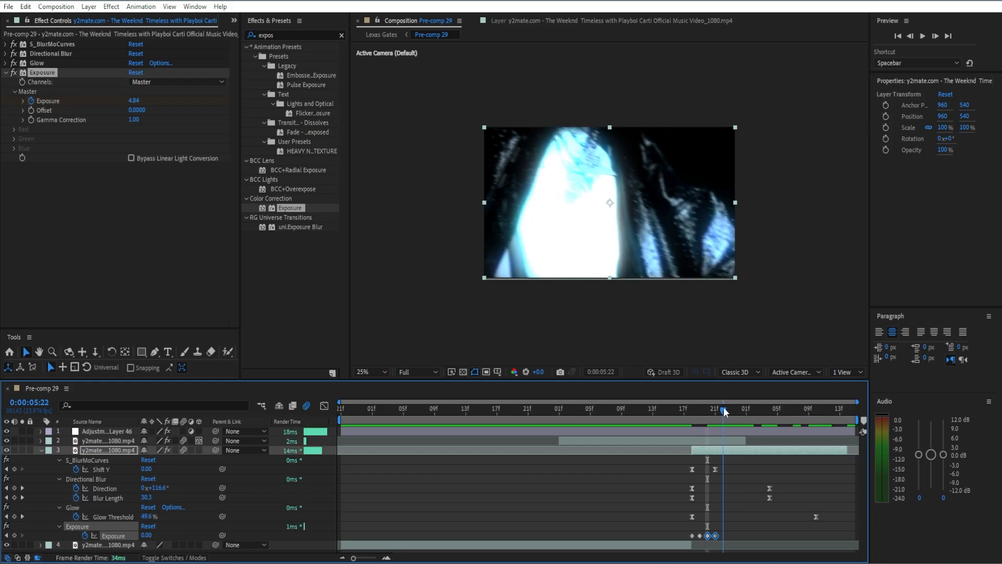
left_click(724, 406)
key("ctrl+v")
left_click(739, 406)
key("ctrl+v")
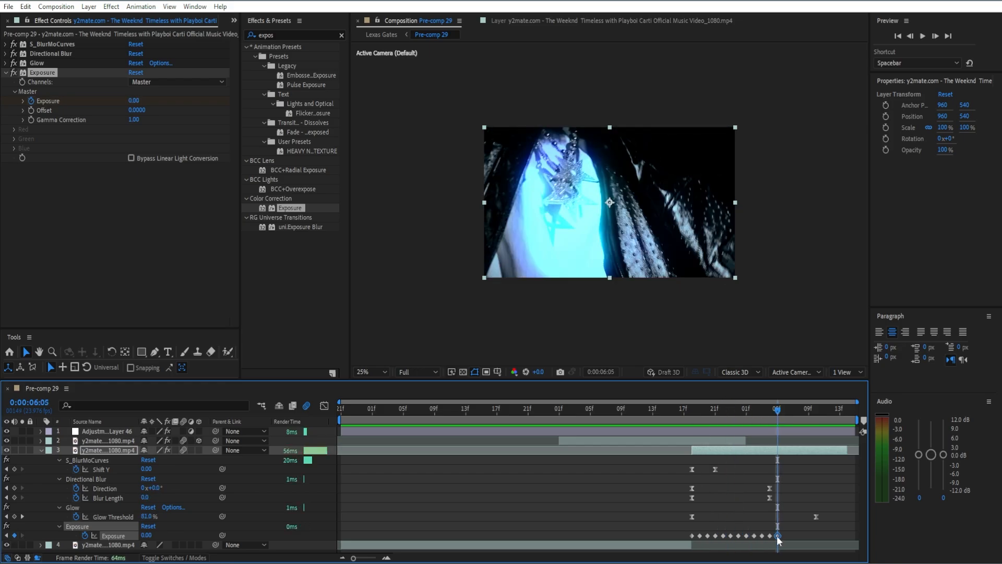
Step: Move the last Exposure keyframe to about 0:00:06:08 and preview the flicker
left_click_drag(778, 537, 801, 537)
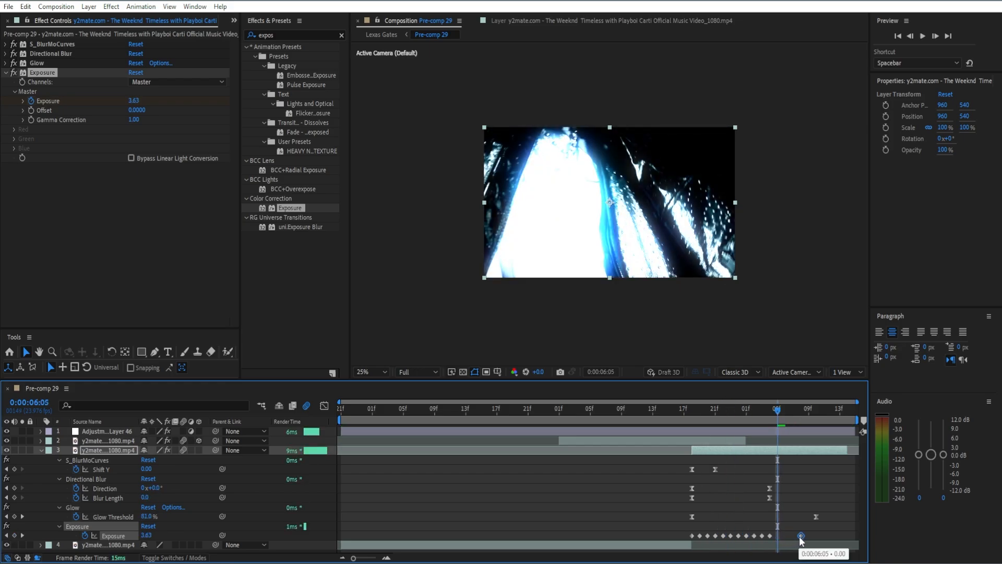
left_click_drag(779, 412, 736, 425)
key("space")
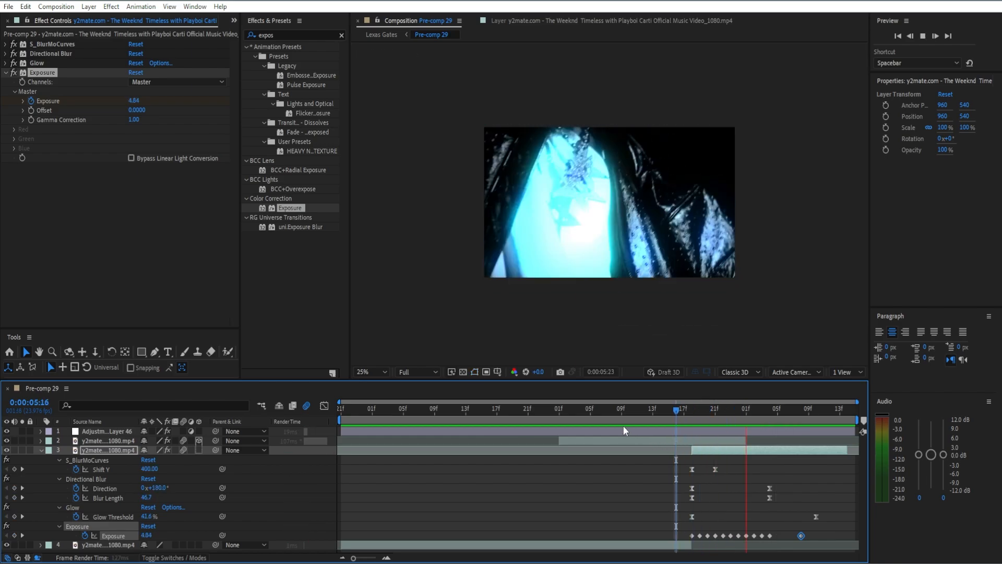
Step: Apply Easy Ease to all Exposure keyframes on the incoming clip and play back the transition
left_click_drag(682, 532, 745, 543)
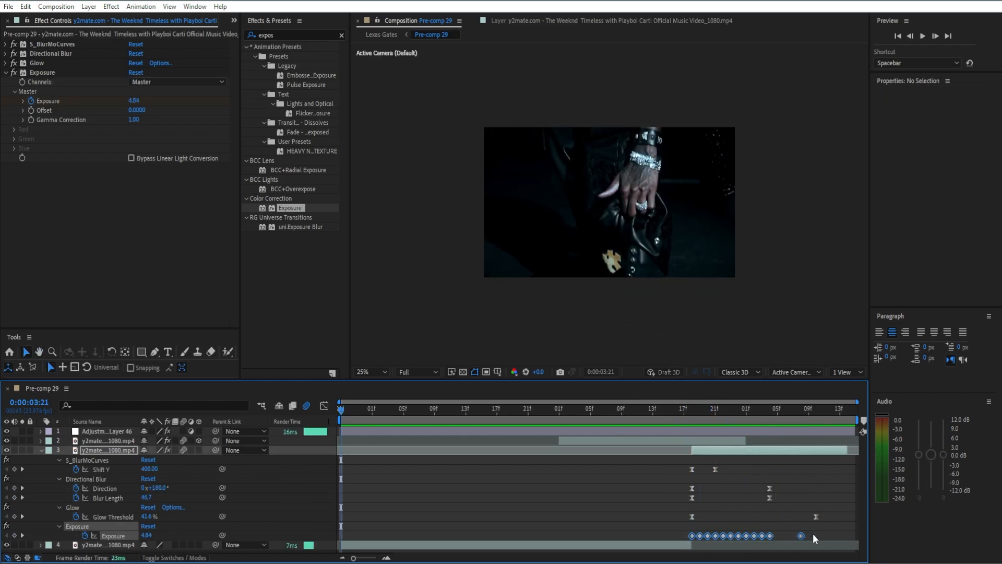
key("F9")
left_click(725, 505)
key("space")
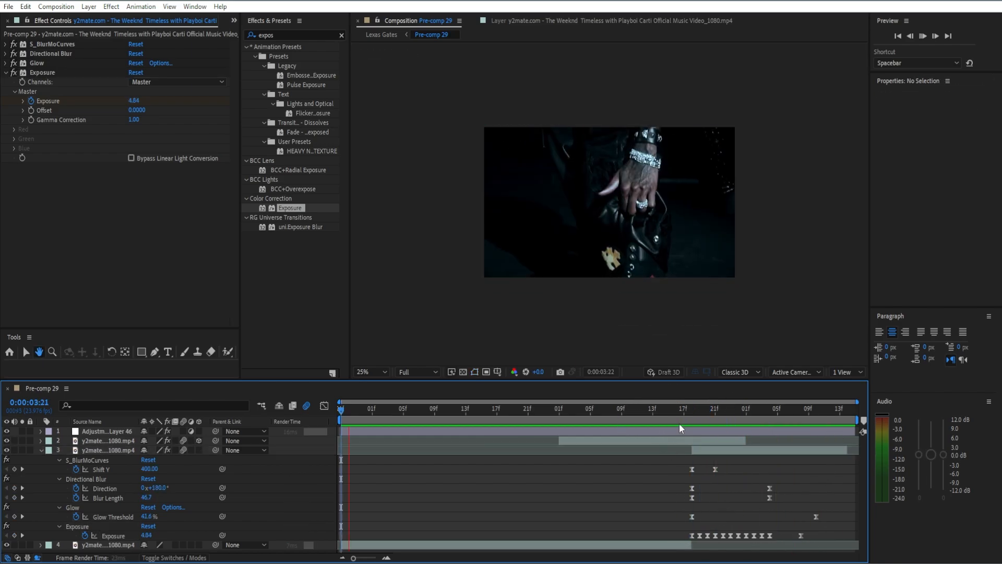
Step: Delete the Exposure effect from the incoming clip and review the frames back to 0:00:05:22
left_click(731, 450)
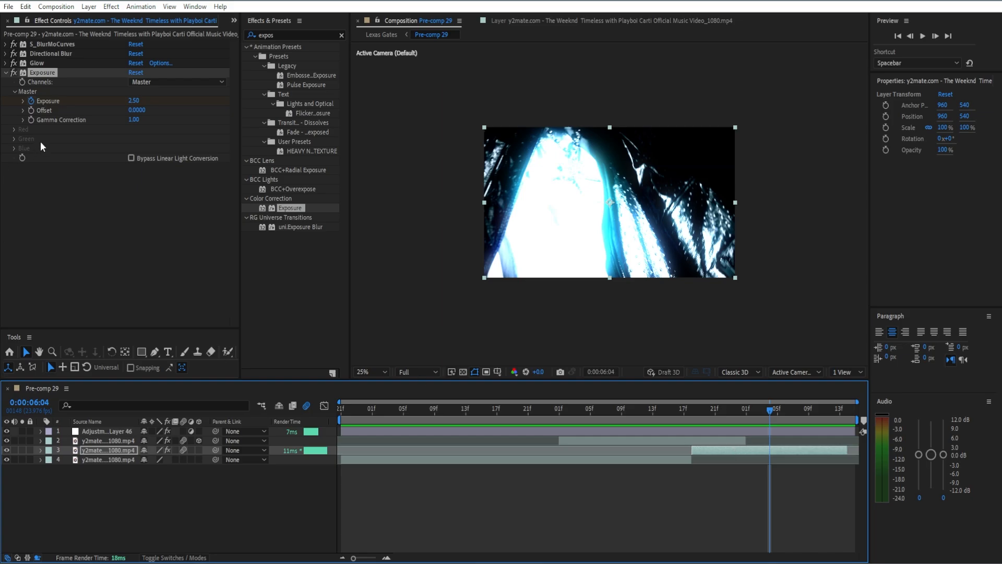
left_click(51, 73)
key("Delete")
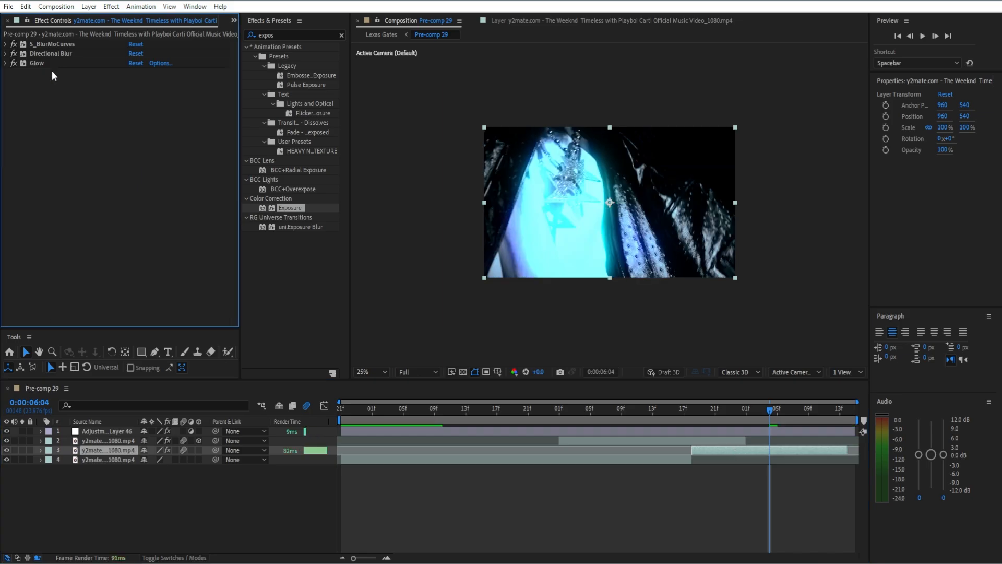
left_click_drag(760, 408, 725, 421)
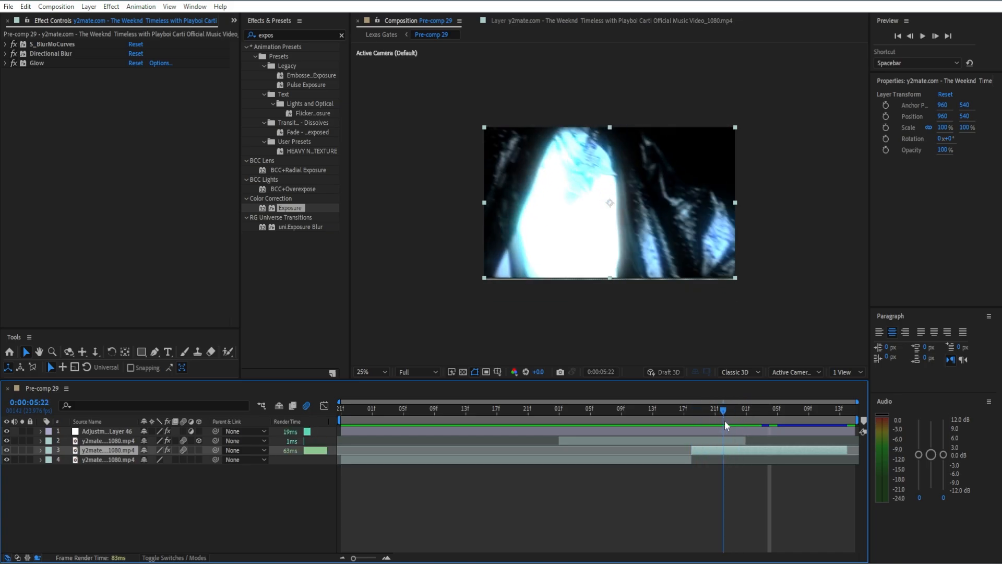